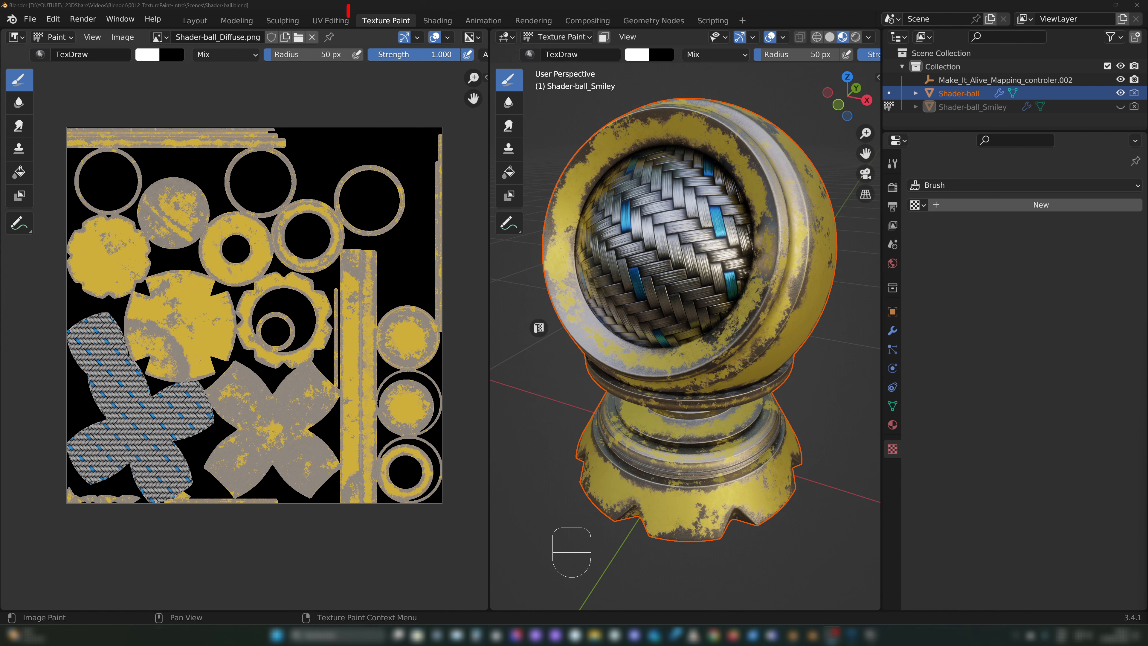
mouse_move(349, 16)
left_mouse_down()
mouse_move(349, 30)
mouse_move(430, 36)
mouse_move(336, 11)
left_mouse_up()
left_click_drag(340, 103, 384, 51)
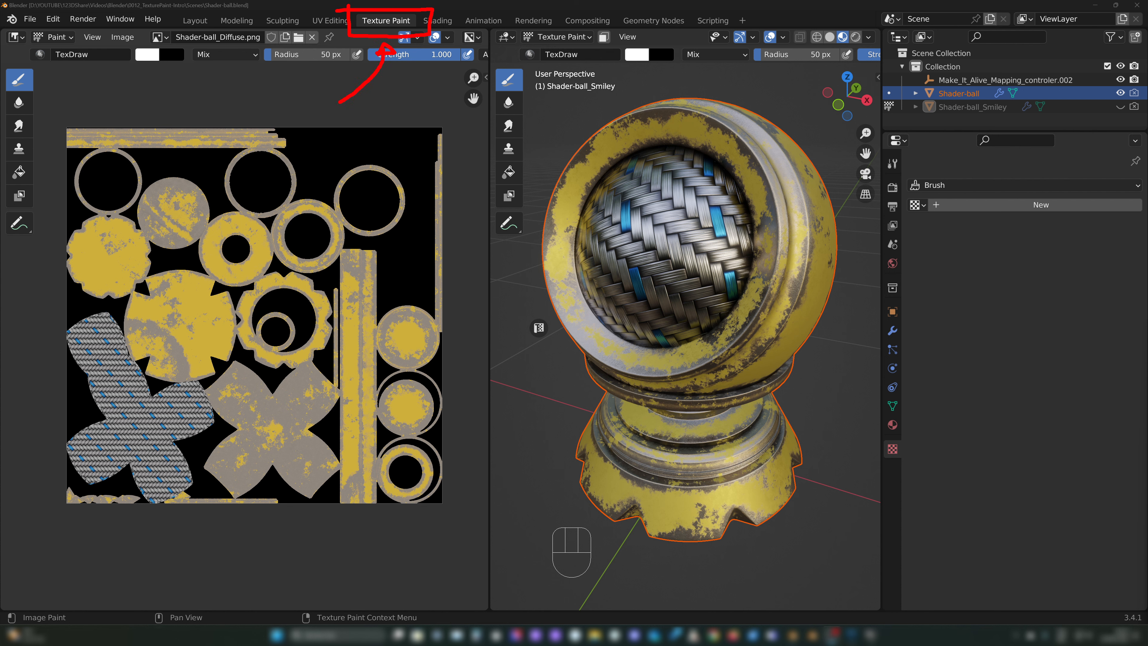
mouse_move(397, 88)
left_mouse_down()
mouse_move(380, 147)
mouse_move(382, 137)
left_mouse_up()
left_click_drag(321, 155, 339, 164)
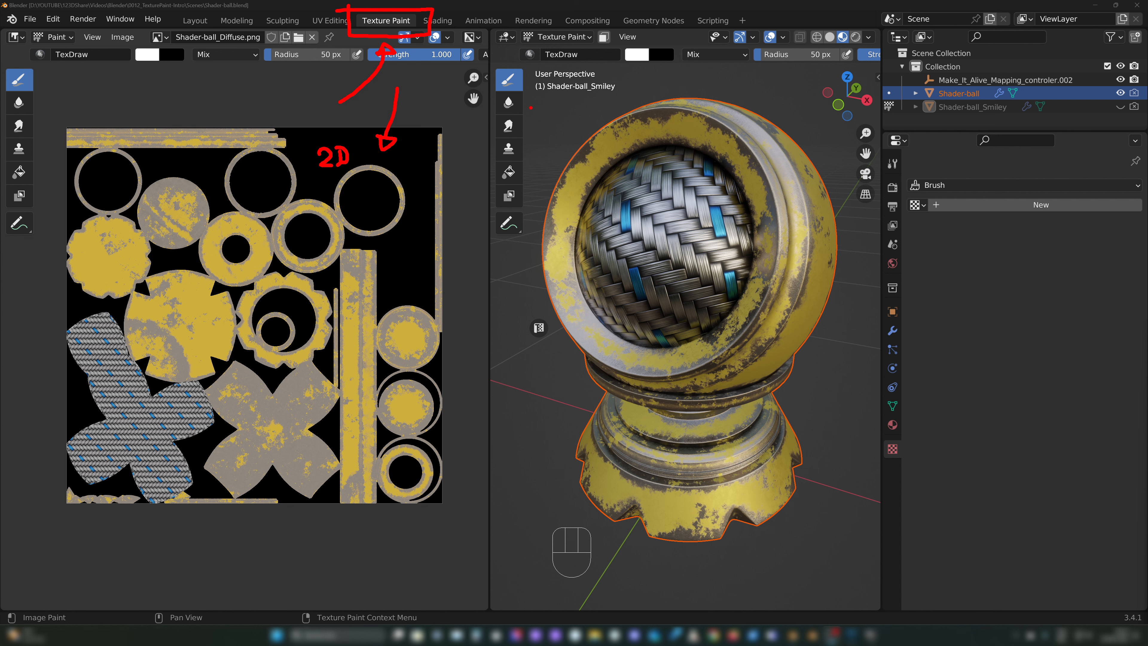
mouse_move(450, 65)
left_mouse_down()
mouse_move(578, 138)
mouse_move(549, 143)
left_mouse_up()
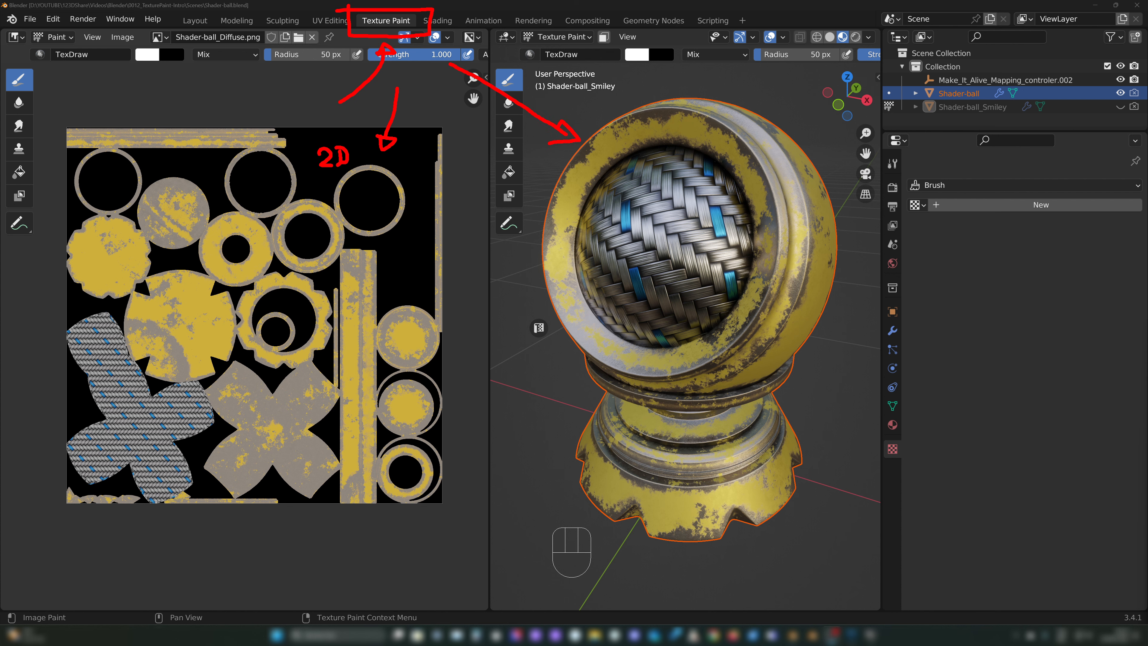
mouse_move(512, 28)
left_mouse_down()
mouse_move(497, 43)
mouse_move(524, 46)
left_mouse_up()
key("Escape")
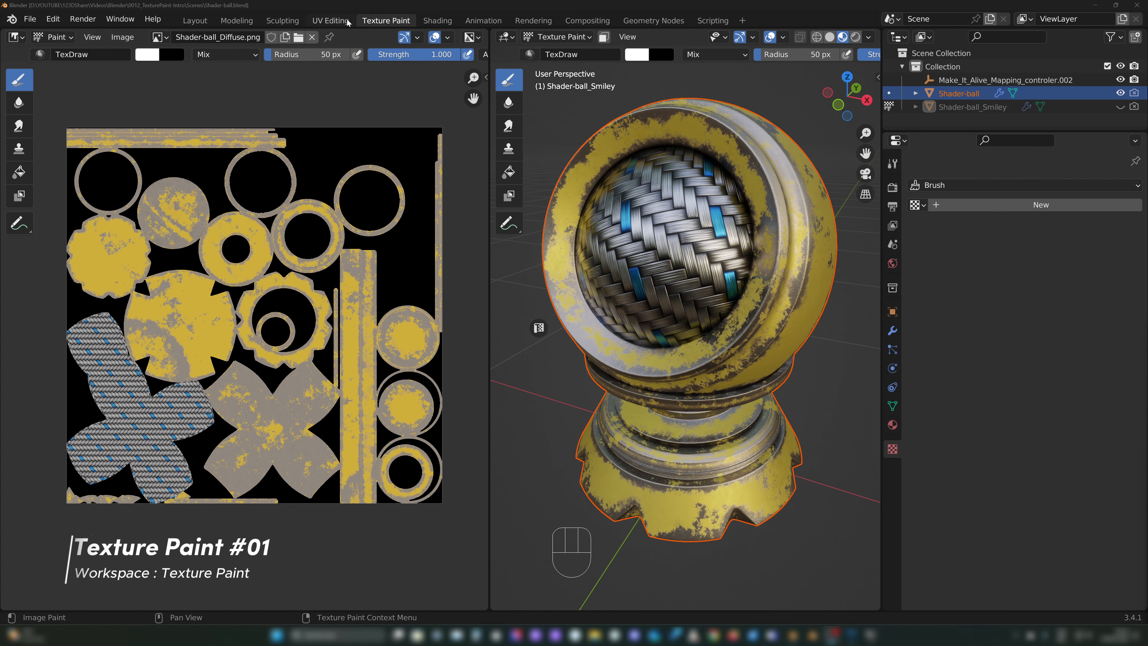
mouse_move(348, 4)
left_mouse_down()
mouse_move(351, 36)
mouse_move(421, 35)
mouse_move(335, 3)
left_mouse_up()
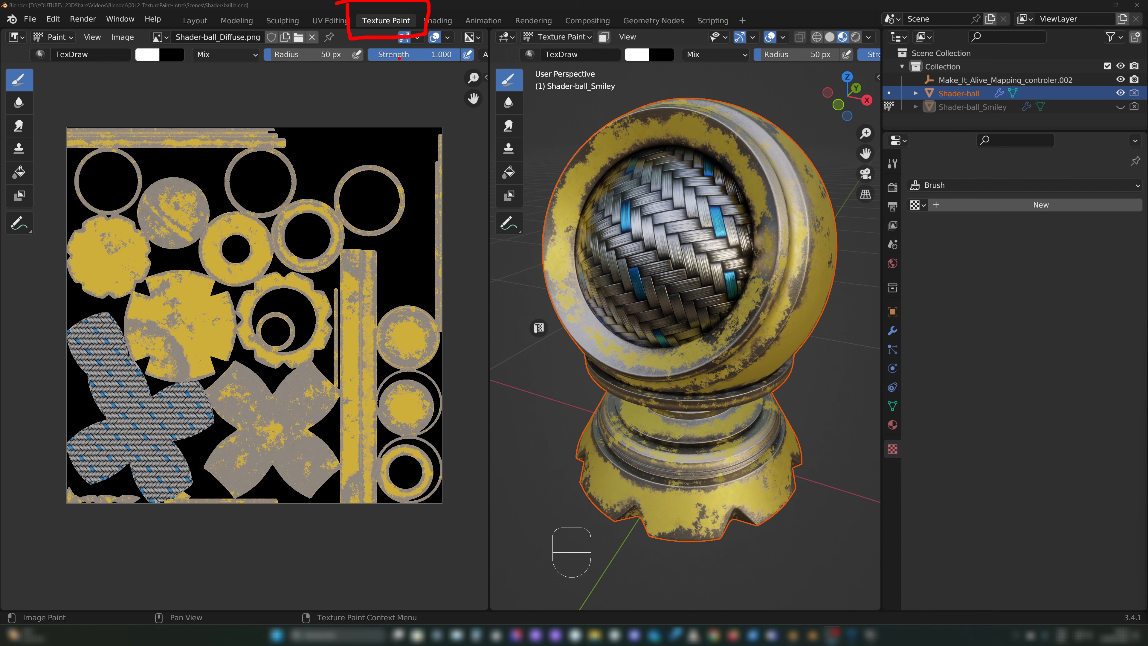
key("Escape")
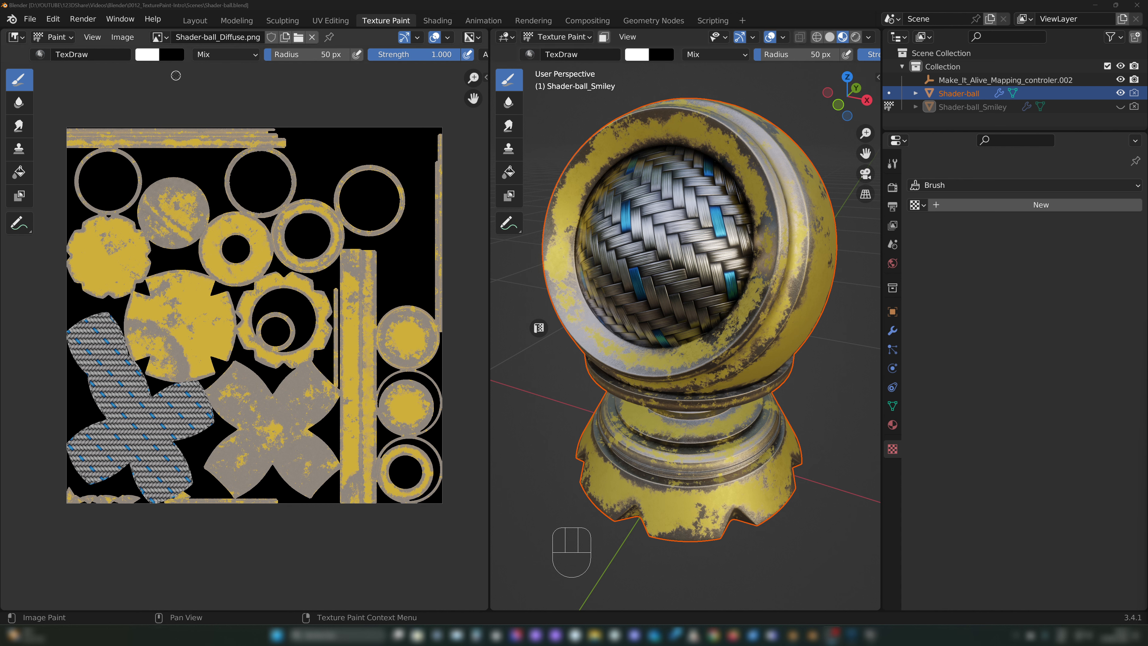
key("ctrl+2")
left_click_drag(92, 73, 325, 64)
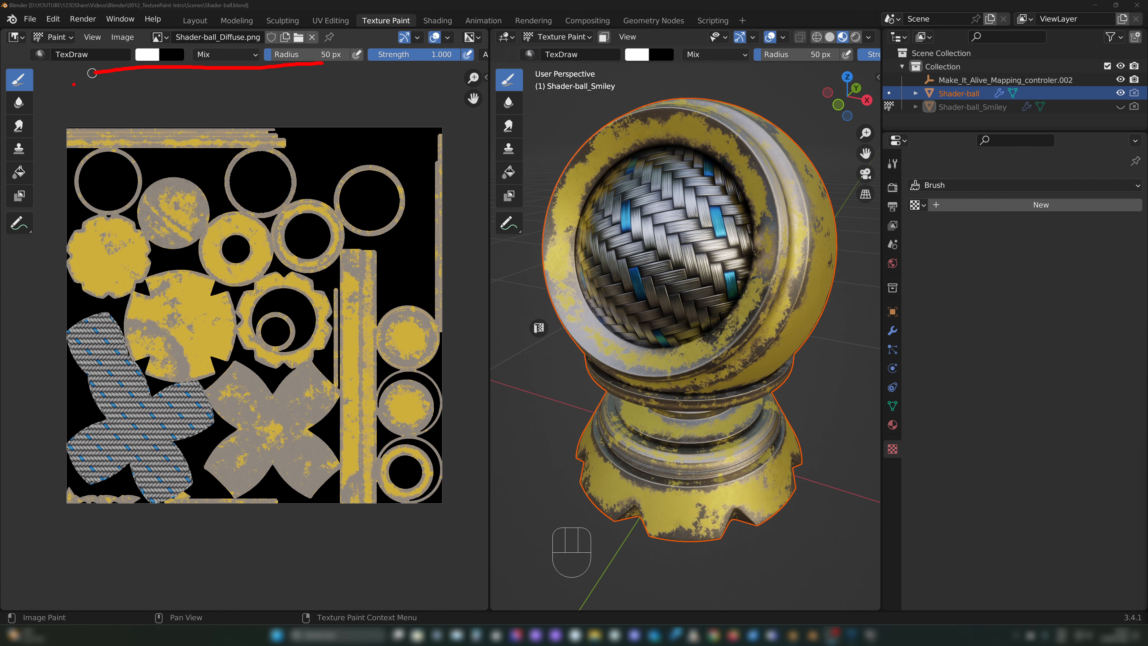
mouse_move(43, 69)
left_mouse_down()
mouse_move(16, 67)
mouse_move(2, 147)
mouse_move(6, 244)
mouse_move(43, 112)
mouse_move(41, 71)
left_mouse_up()
mouse_move(520, 55)
left_mouse_down()
mouse_move(485, 66)
mouse_move(506, 228)
mouse_move(514, 71)
left_mouse_up()
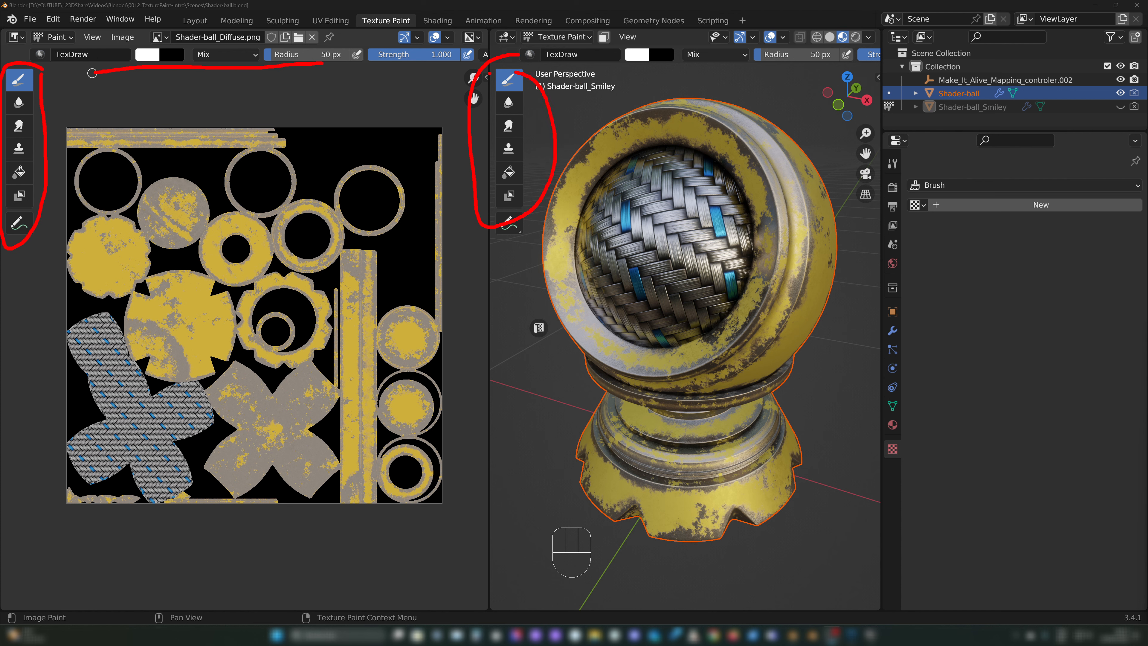
key("Escape")
left_click_drag(75, 65, 427, 61)
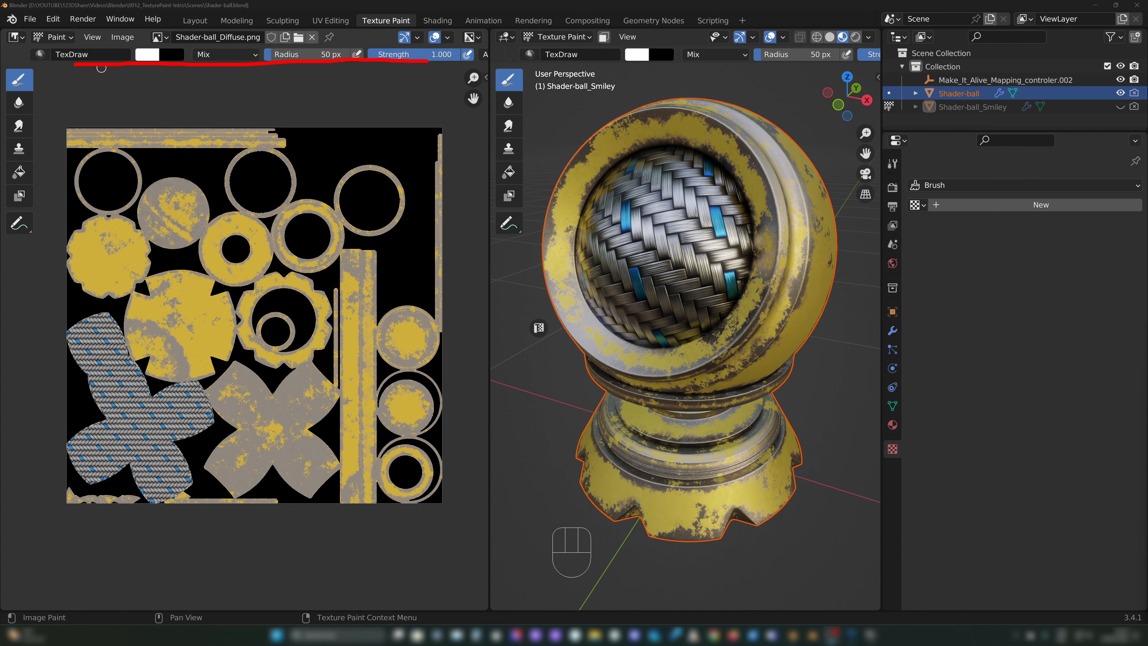
key("Escape")
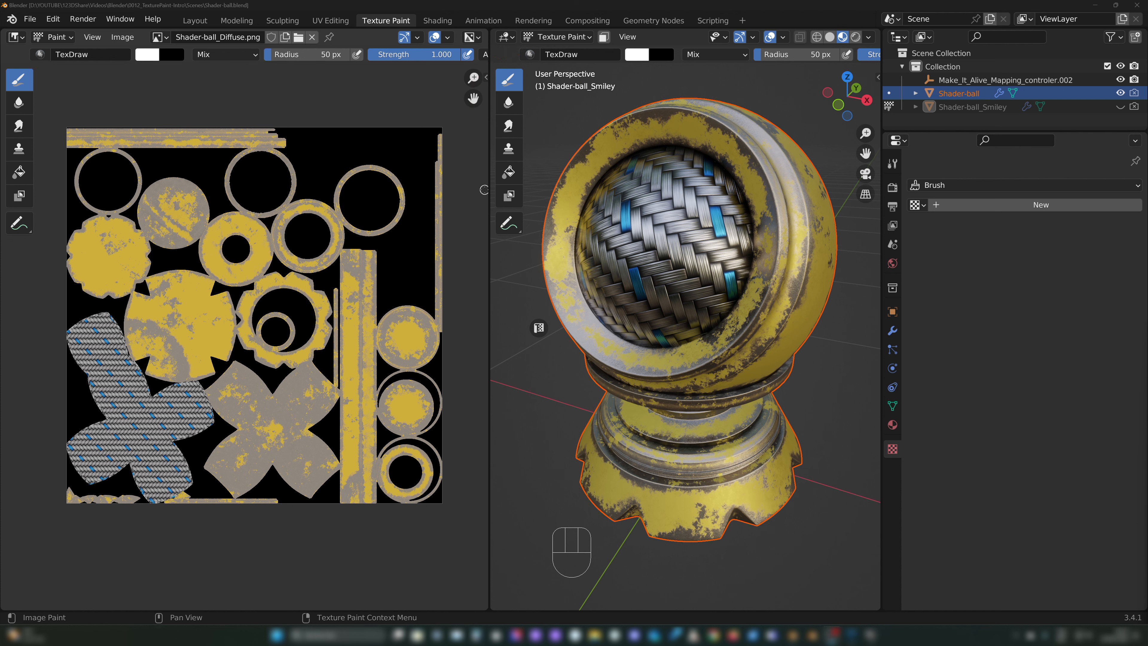
Step: Widen the 3D viewport slightly by shifting its border with the image editor
mouse_move(488, 190)
left_mouse_down()
mouse_move(435, 193)
mouse_move(466, 193)
mouse_move(453, 194)
left_mouse_up()
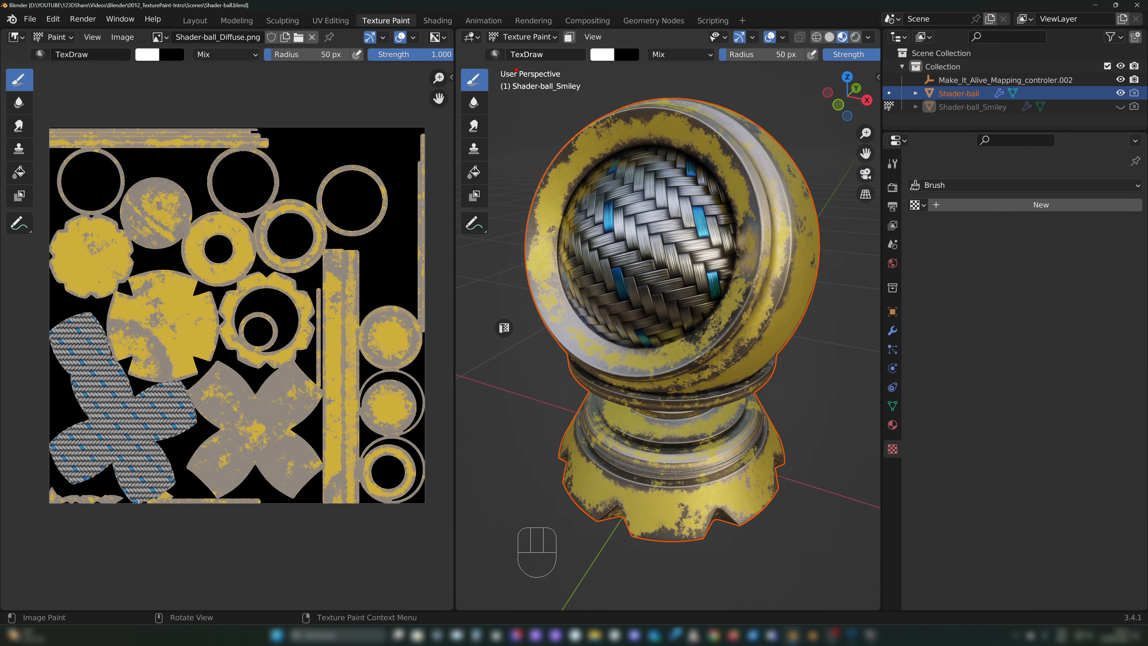
mouse_move(517, 169)
left_mouse_down()
mouse_move(509, 49)
mouse_move(495, 62)
mouse_move(514, 46)
mouse_move(562, 43)
mouse_move(486, 27)
left_mouse_up()
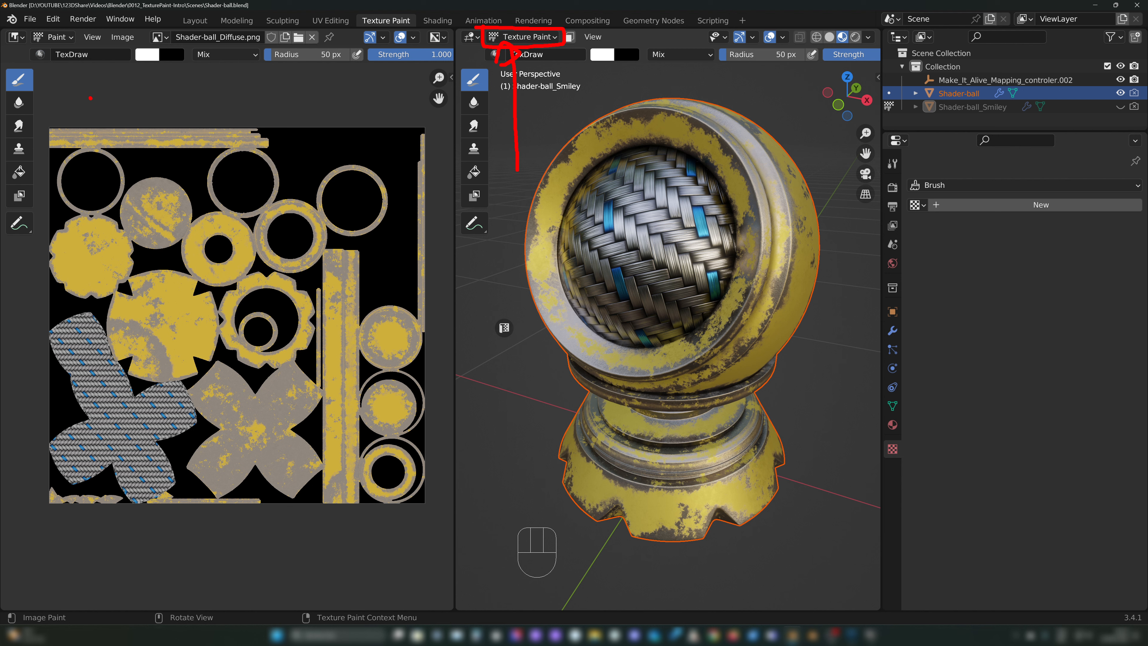
mouse_move(91, 98)
left_mouse_down()
mouse_move(27, 32)
mouse_move(80, 48)
mouse_move(31, 25)
left_mouse_up()
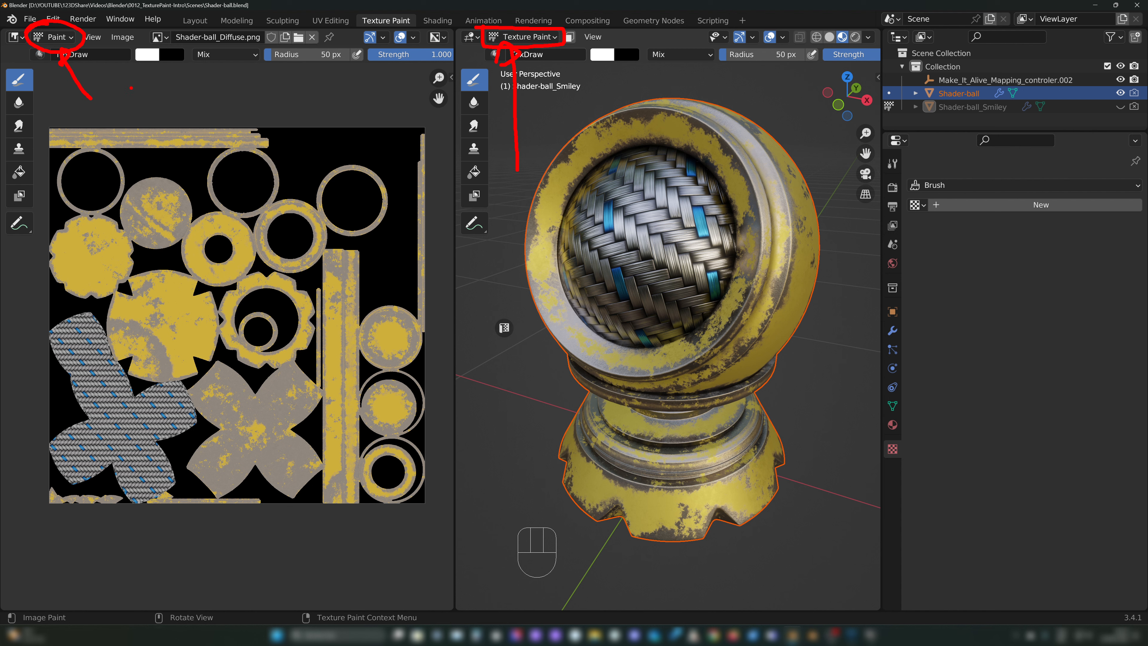
key("Escape")
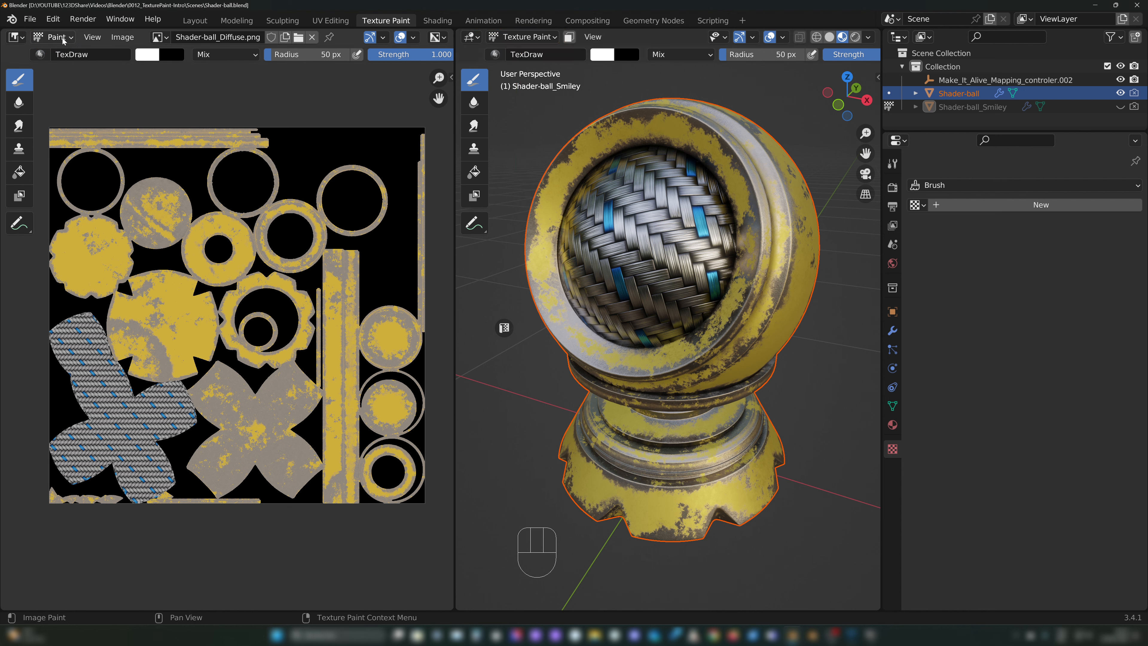
Step: Set the image editor's mode to Paint and the 3D viewport's mode to Texture Paint
left_click(62, 38)
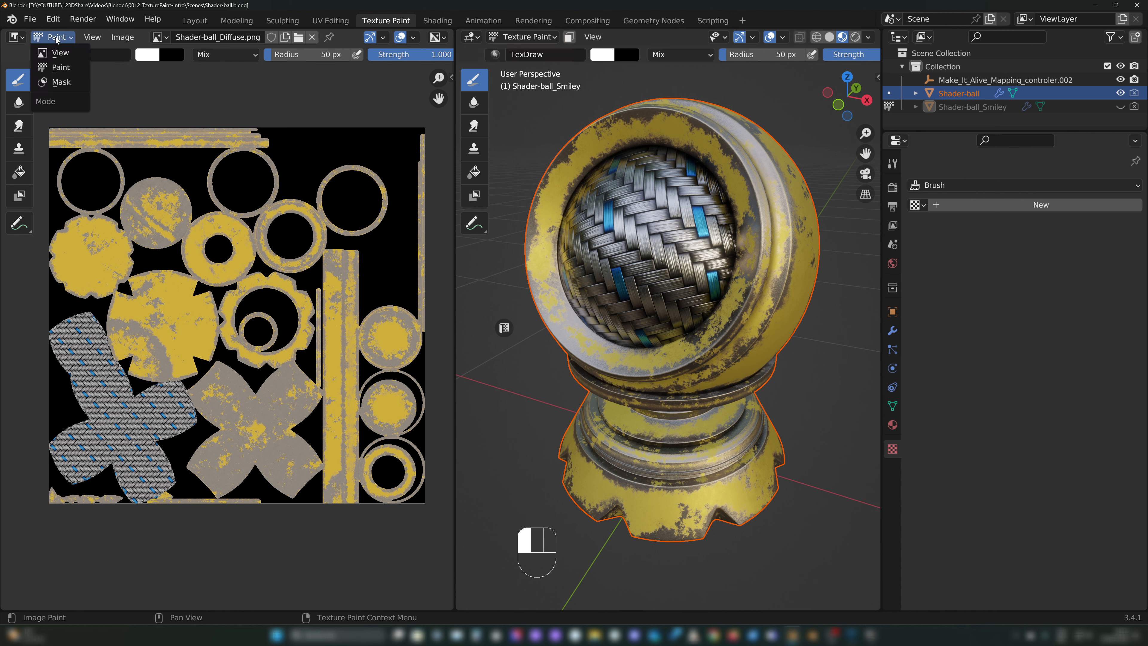
left_click(57, 74)
left_click(516, 38)
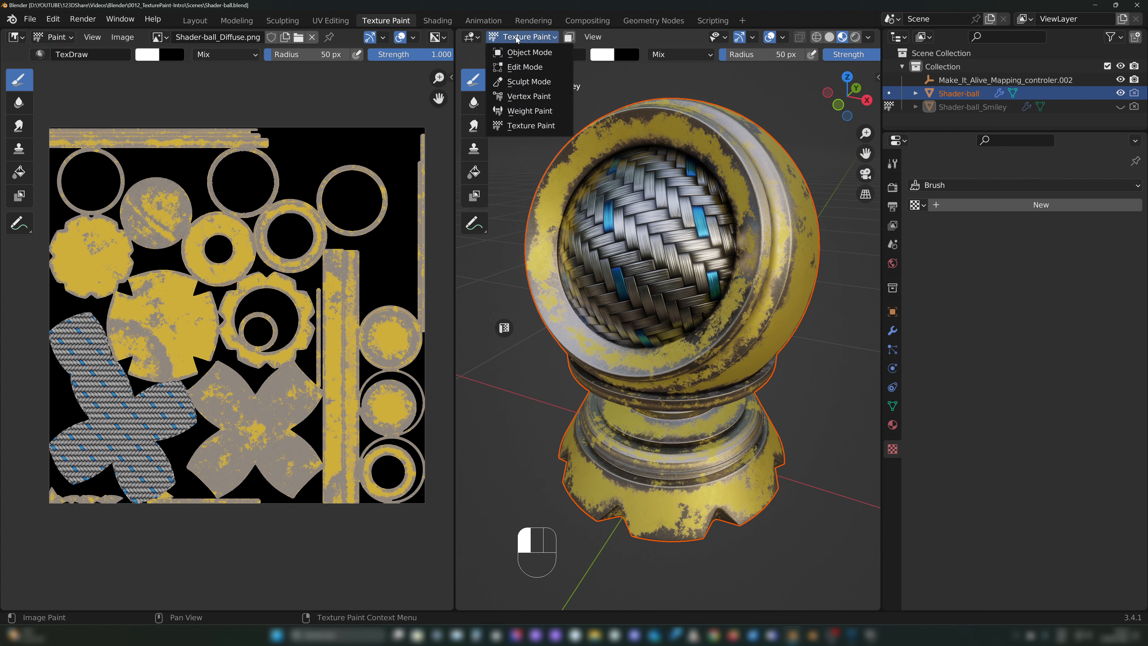
left_click(535, 126)
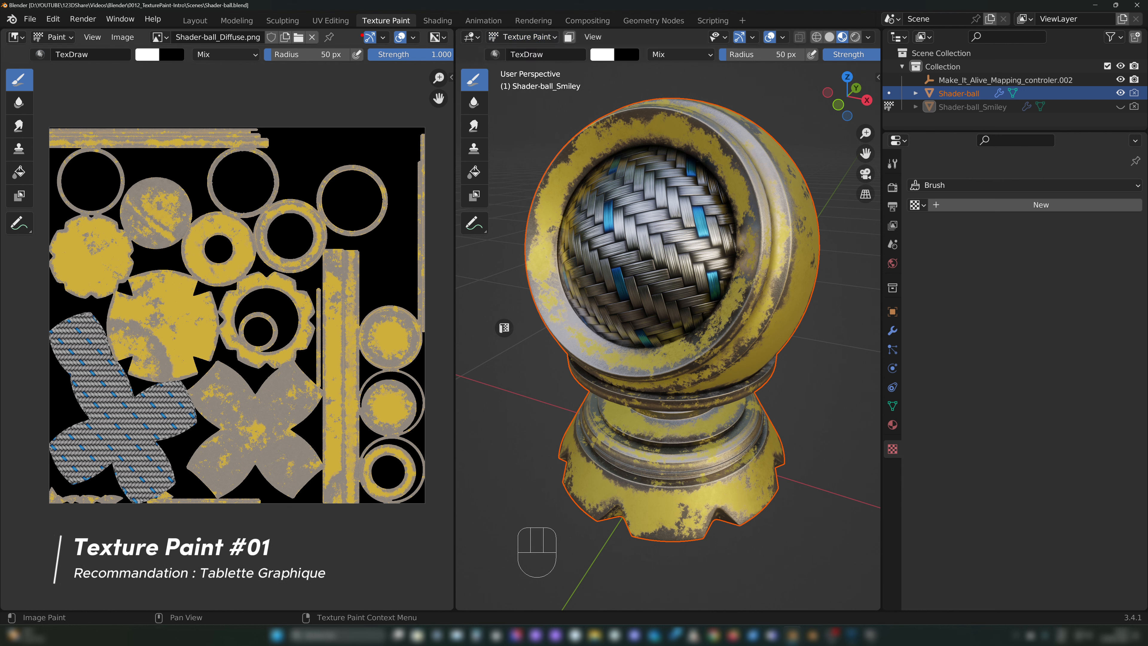
mouse_move(359, 30)
left_mouse_down()
mouse_move(419, 33)
mouse_move(427, 8)
mouse_move(345, 11)
mouse_move(352, 30)
left_mouse_up()
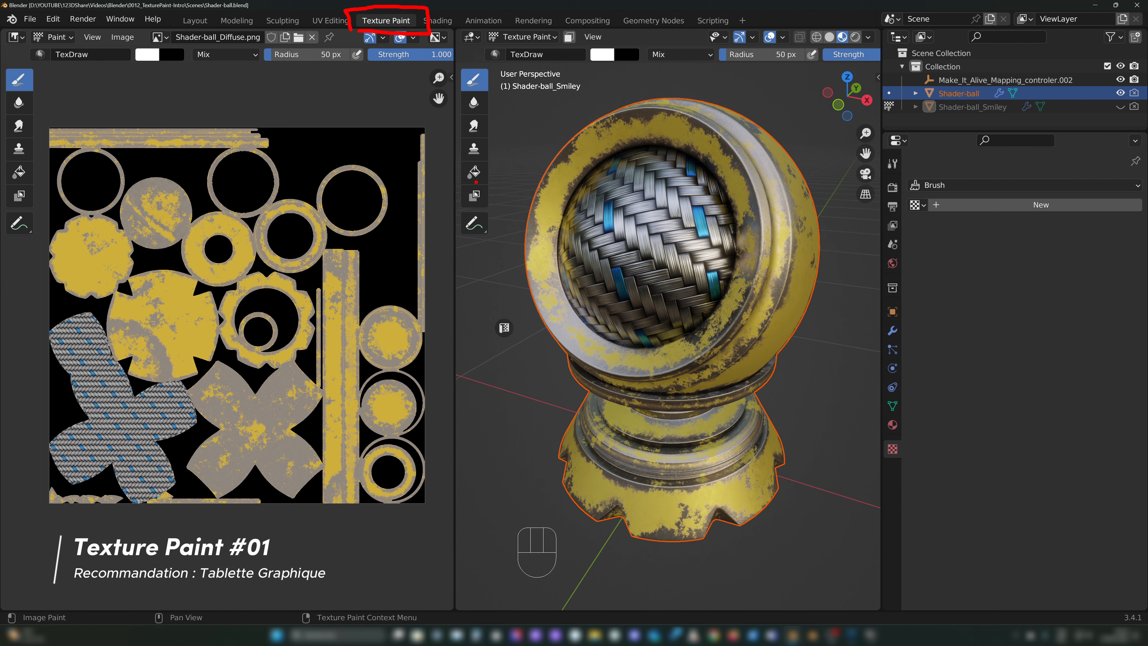
key("Escape")
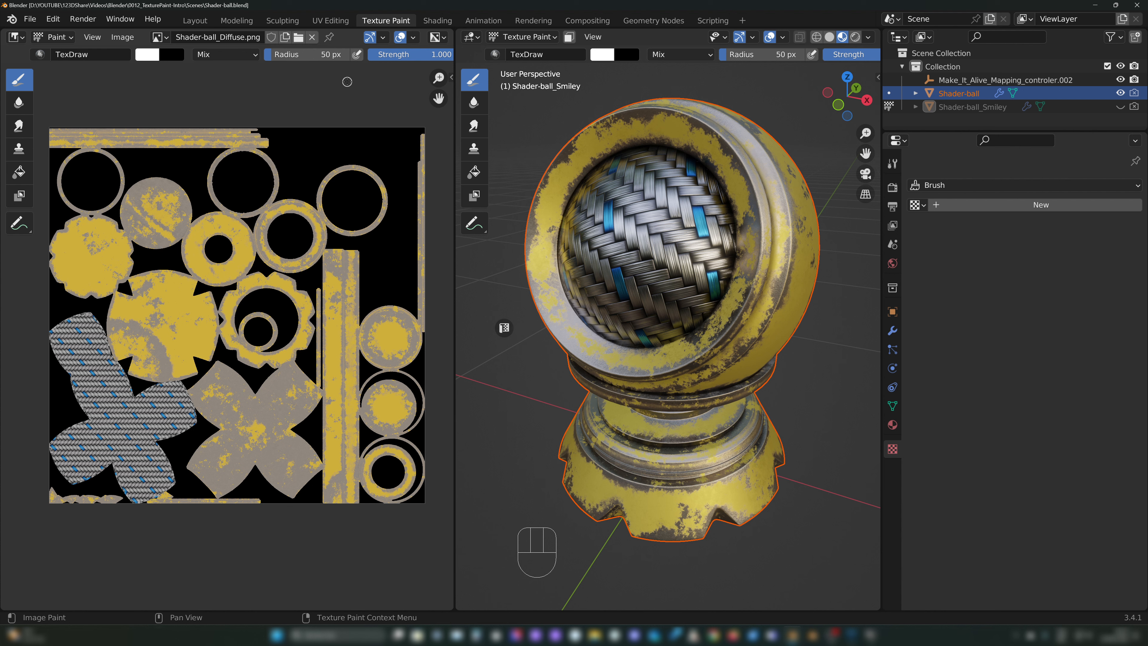
left_click_drag(327, 163, 353, 68)
left_click_drag(357, 41, 358, 68)
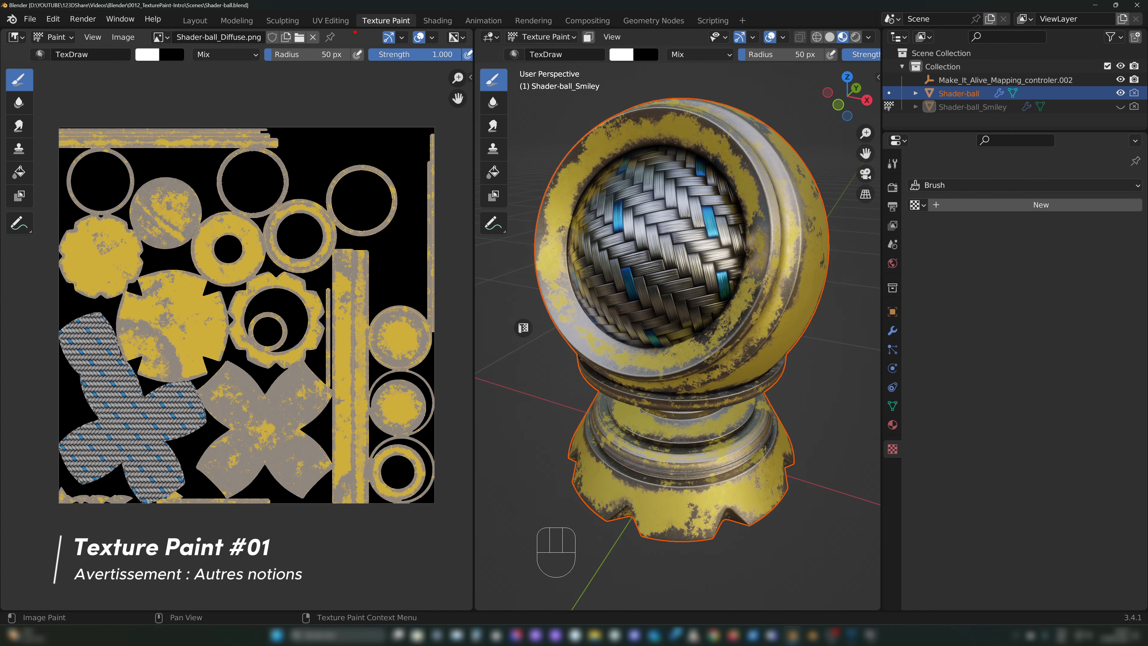
mouse_move(356, 32)
left_mouse_down()
mouse_move(421, 28)
mouse_move(383, 6)
mouse_move(367, 36)
left_mouse_up()
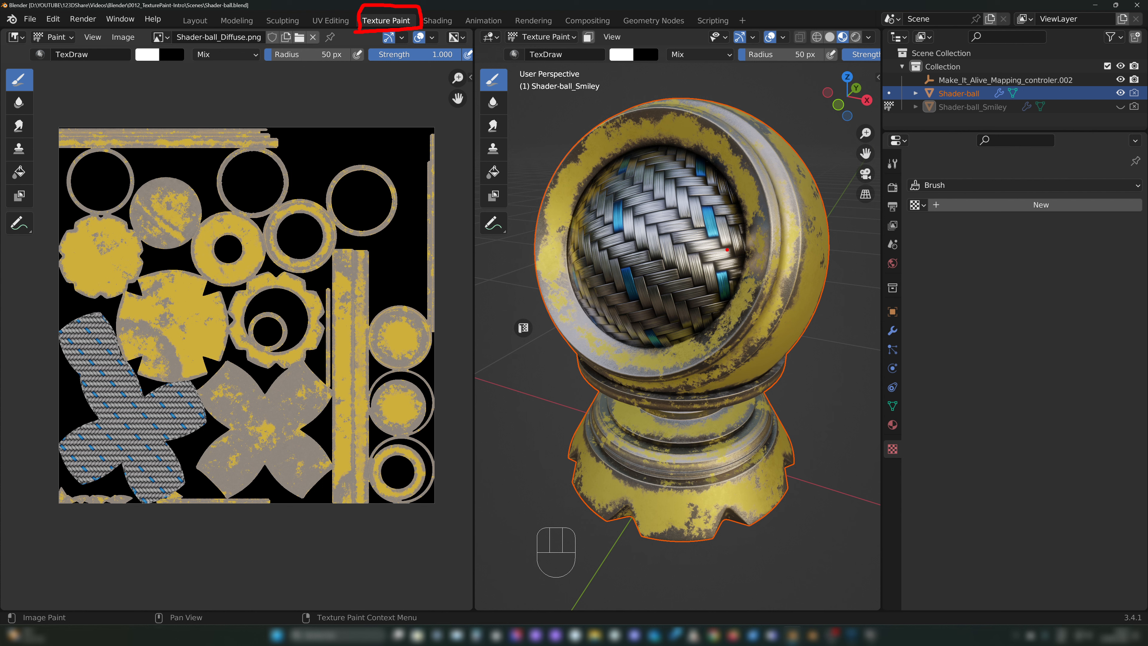
key("Escape")
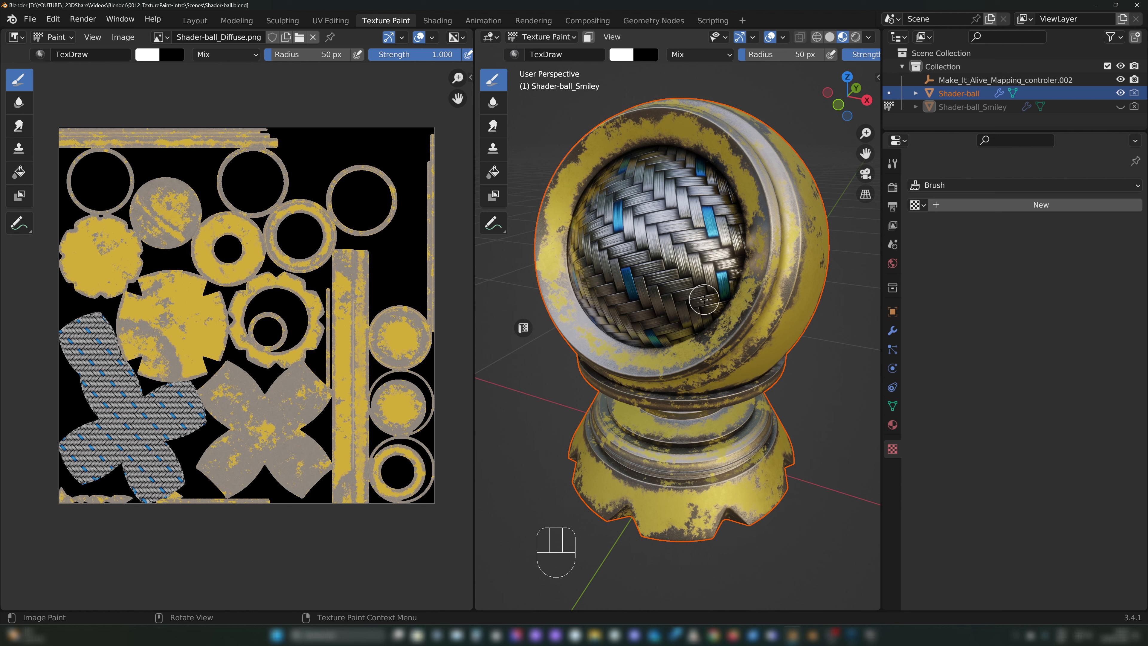
Step: Look through the shader ball's material properties, the brush texture properties and the scene's render properties
mouse_move(743, 217)
middle_mouse_down()
mouse_move(656, 225)
mouse_move(723, 236)
middle_mouse_up()
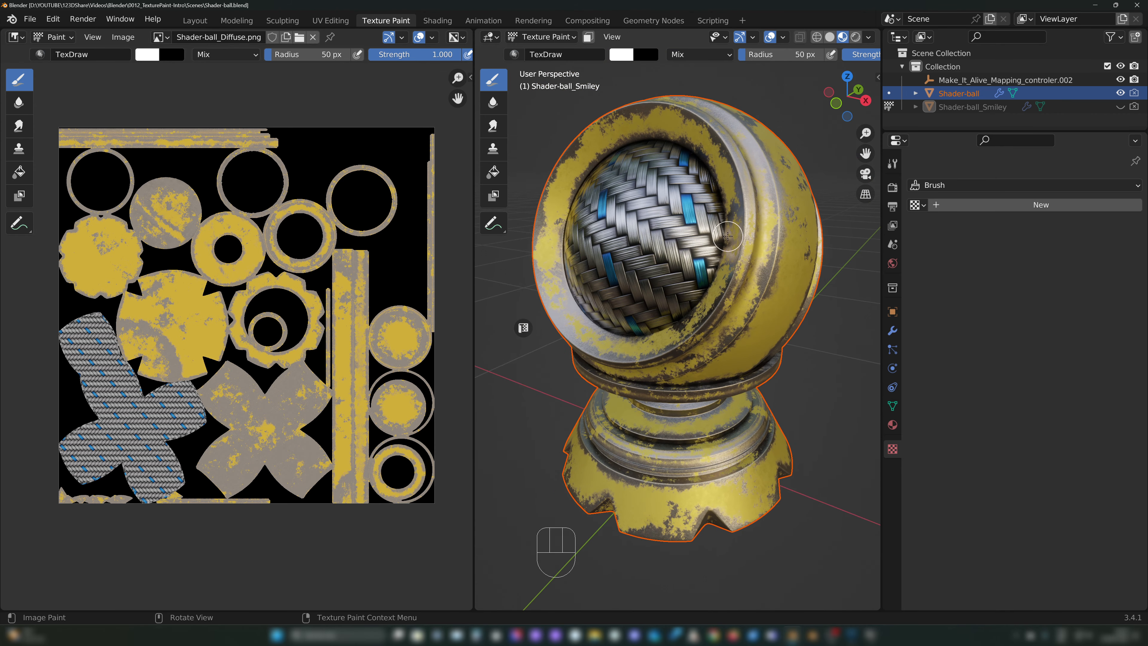
left_click(893, 424)
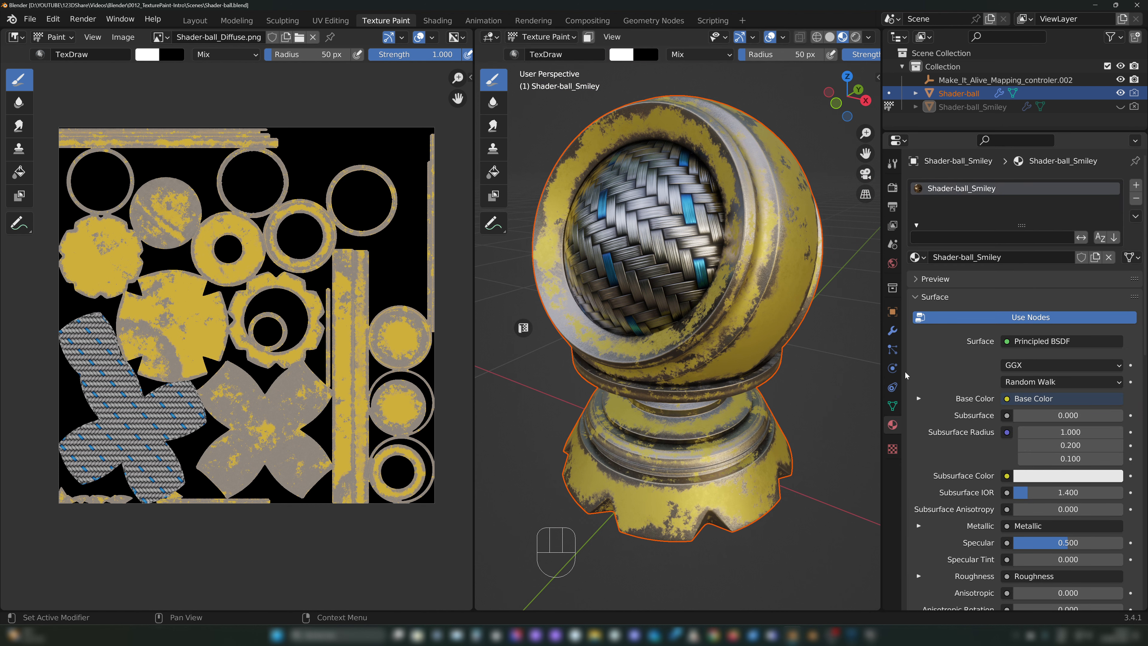
left_click(892, 449)
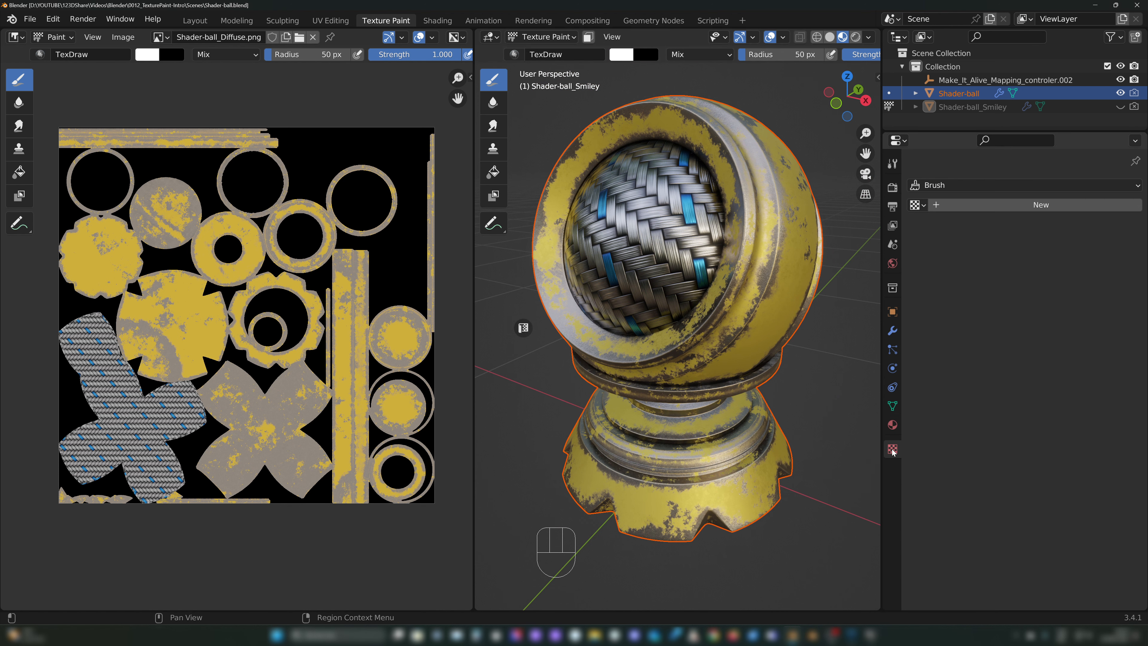
left_click(892, 424)
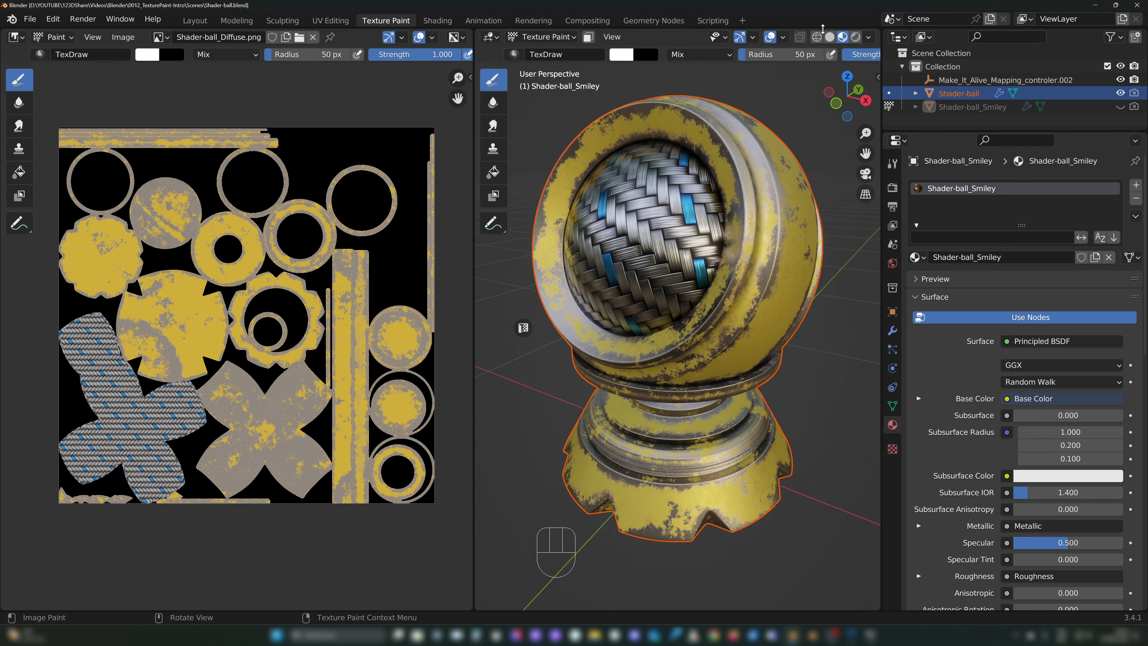
left_click(892, 188)
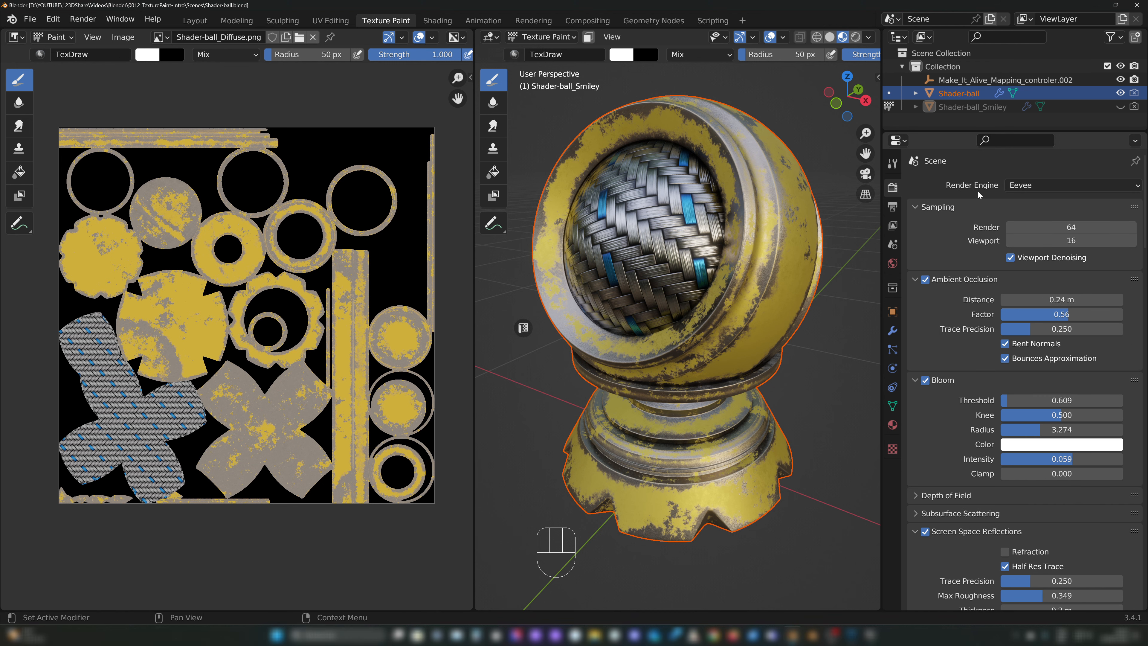
middle_click_drag(701, 201, 707, 206)
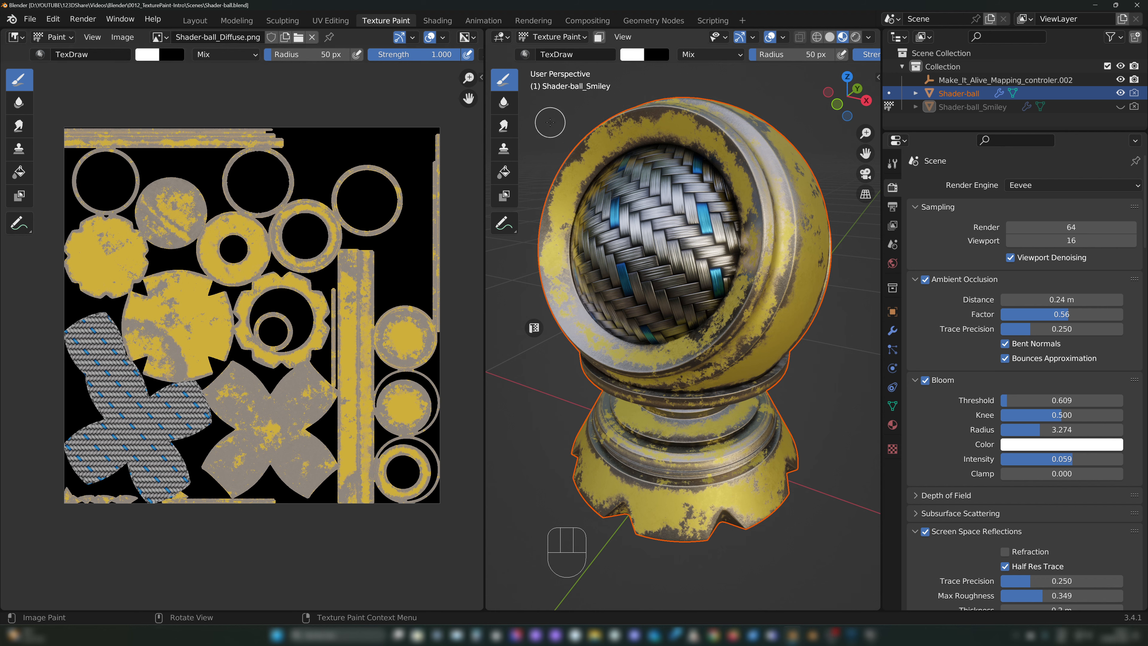
mouse_move(485, 123)
left_mouse_down()
mouse_move(540, 129)
mouse_move(436, 137)
mouse_move(478, 138)
left_mouse_up()
middle_click_drag(723, 167, 697, 194)
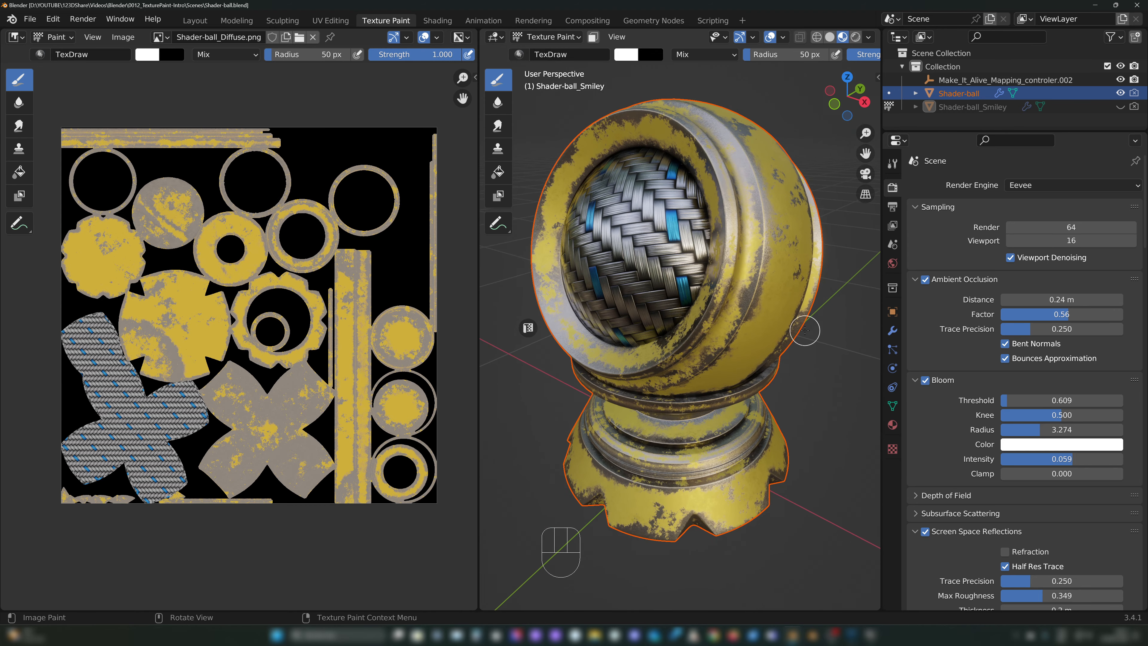
middle_click_drag(658, 274, 728, 244)
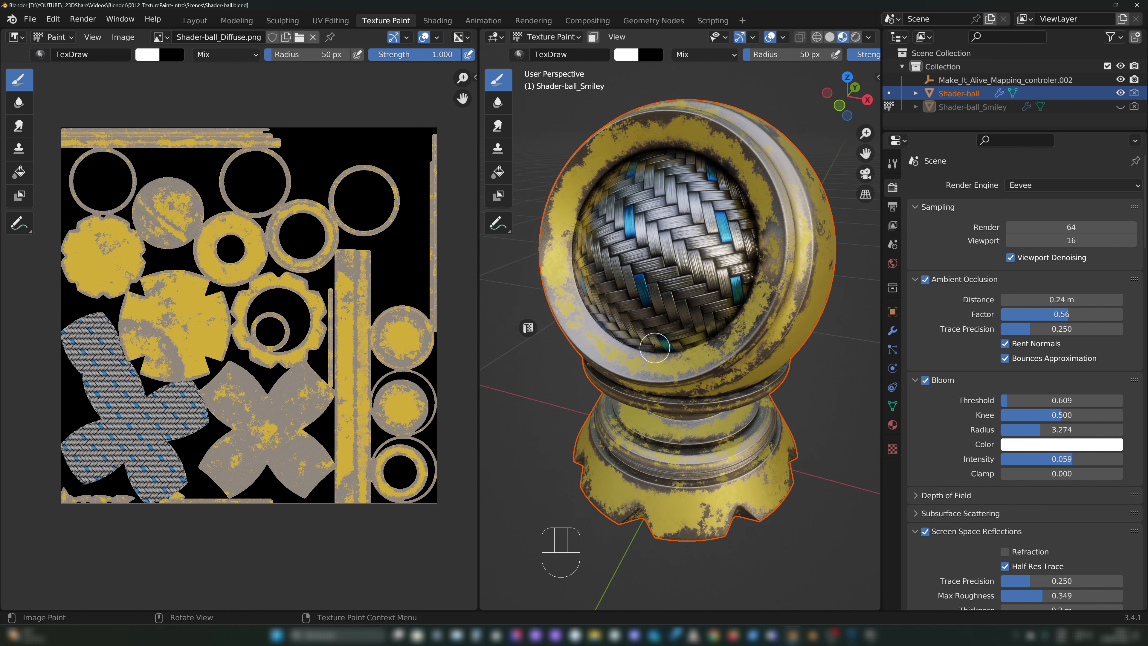
Step: Choose Image Editor as the editor type for the 2D texture area and open its list of available images
left_click(16, 37)
left_click(53, 91)
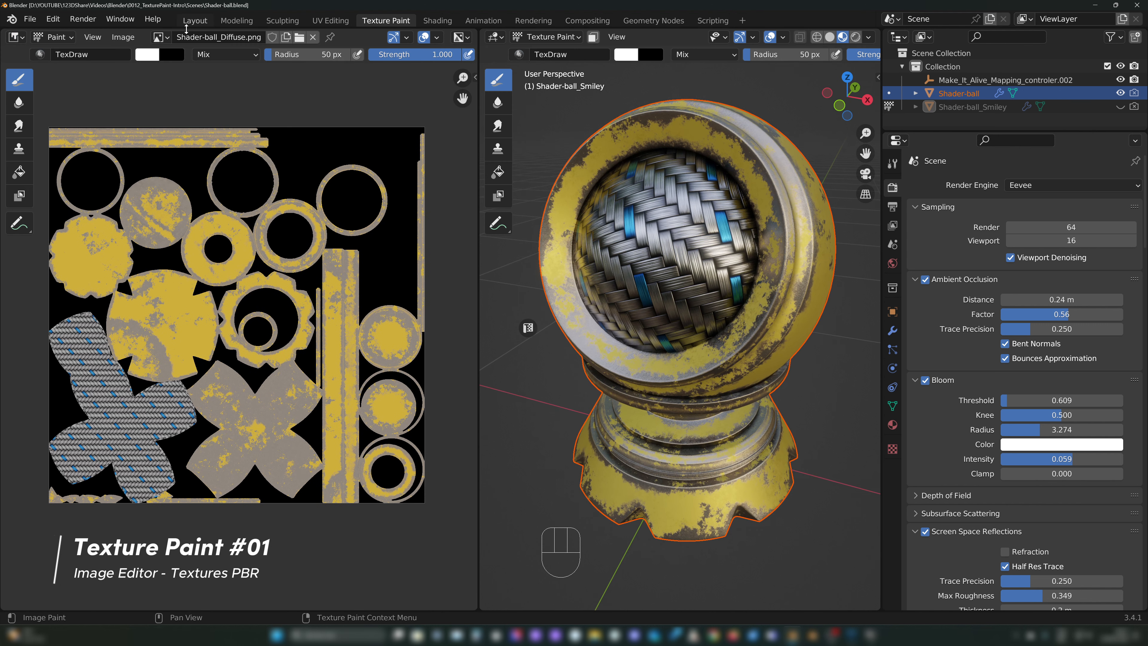
left_click(158, 37)
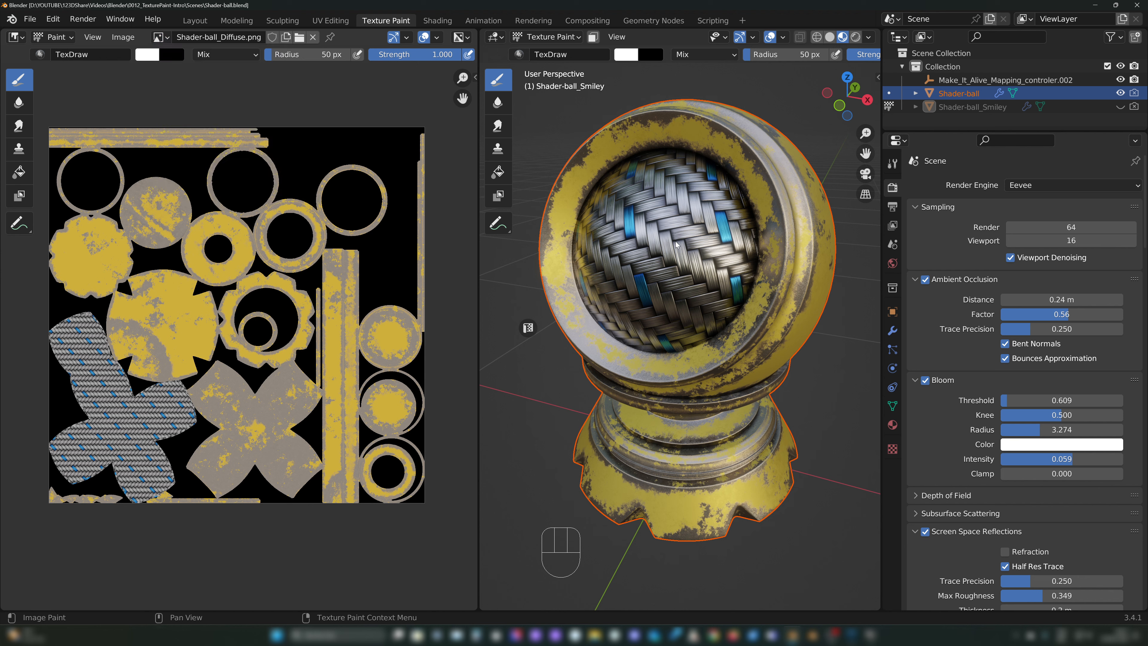
middle_click_drag(709, 243, 687, 221)
middle_click_drag(648, 187, 742, 174)
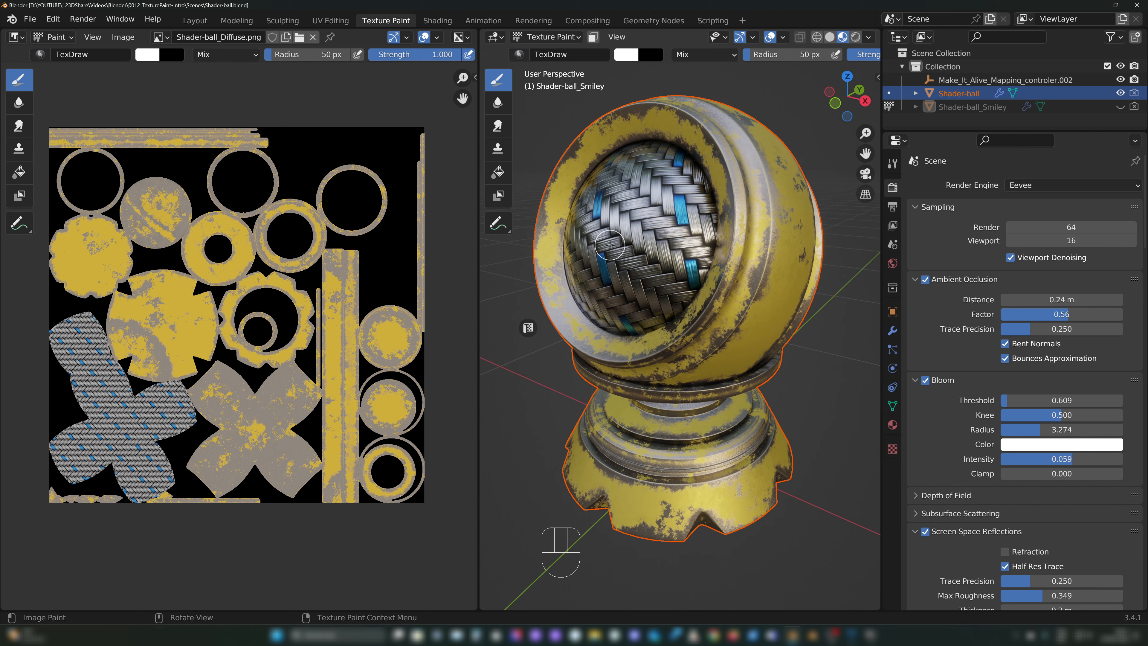
middle_click_drag(609, 244, 651, 202)
scroll(619, 230, "down", 3)
scroll(658, 206, "up", 2)
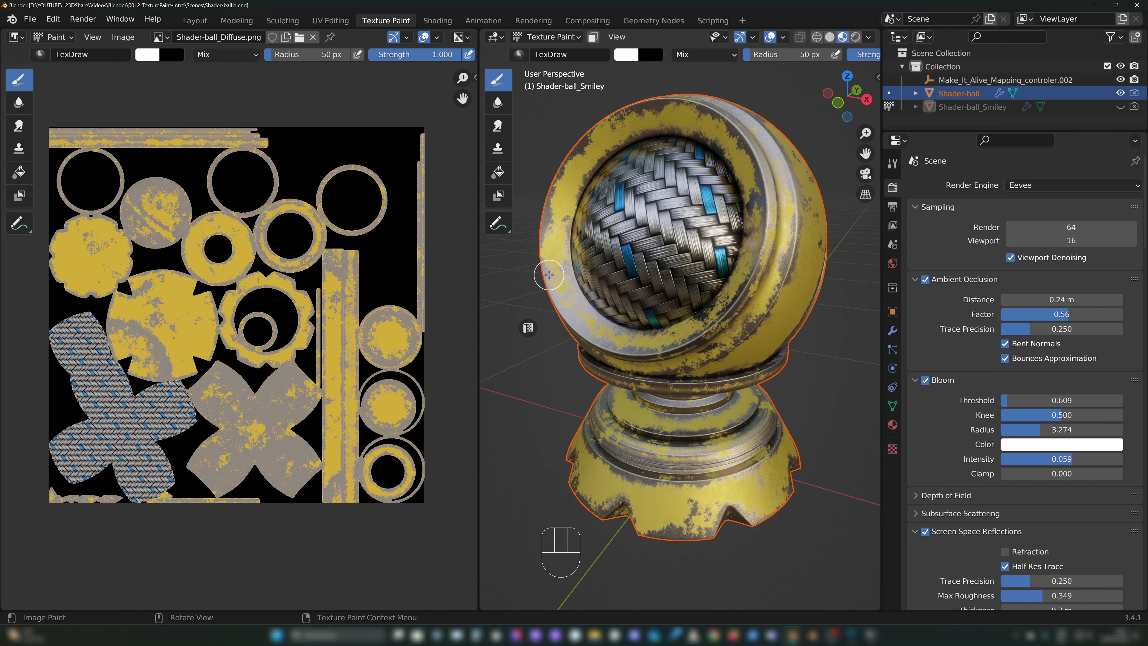
mouse_move(771, 311)
middle_mouse_down()
mouse_move(737, 301)
mouse_move(750, 316)
mouse_move(740, 313)
mouse_move(662, 269)
middle_mouse_up()
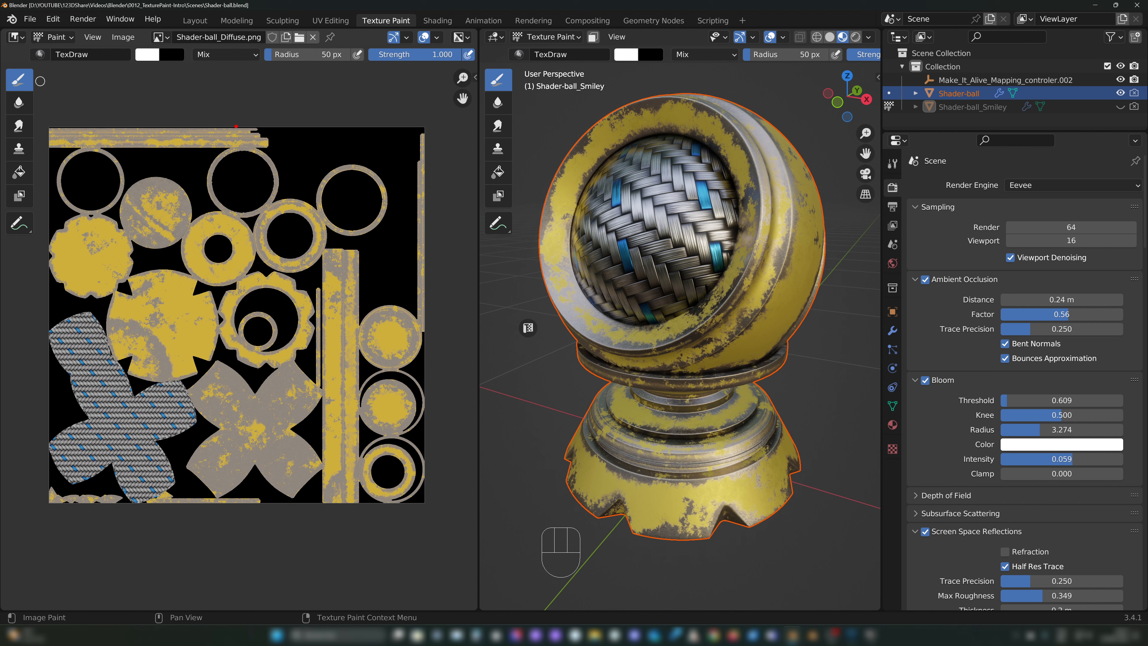
middle_click_drag(92, 91, 105, 88)
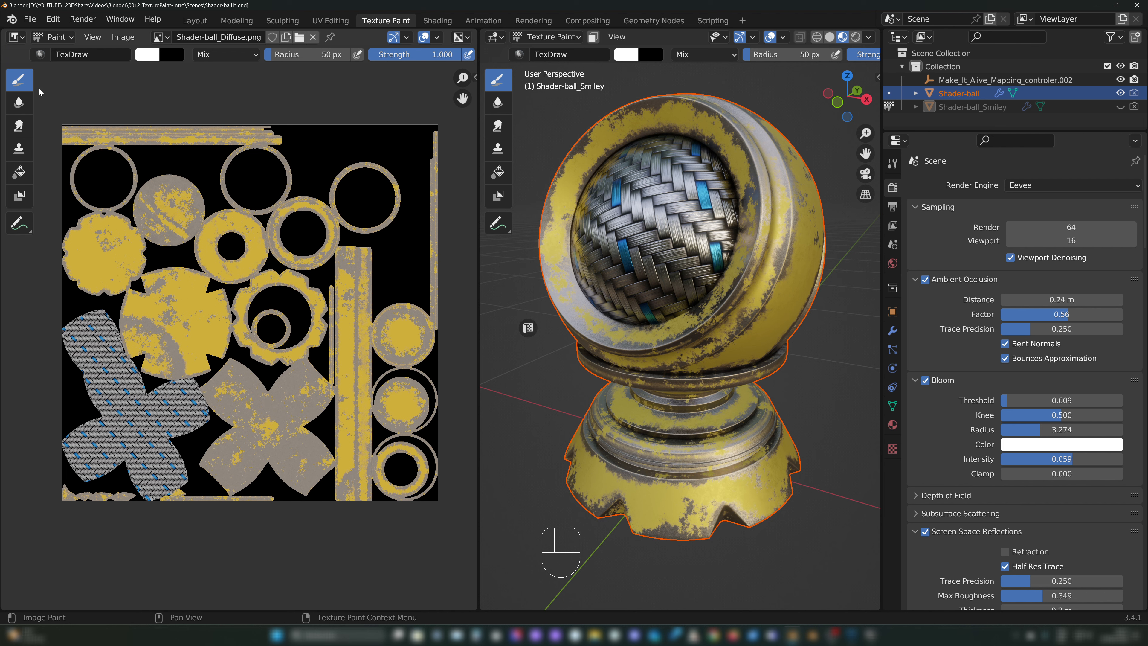
left_click_drag(51, 87, 48, 193)
left_click_drag(523, 96, 525, 208)
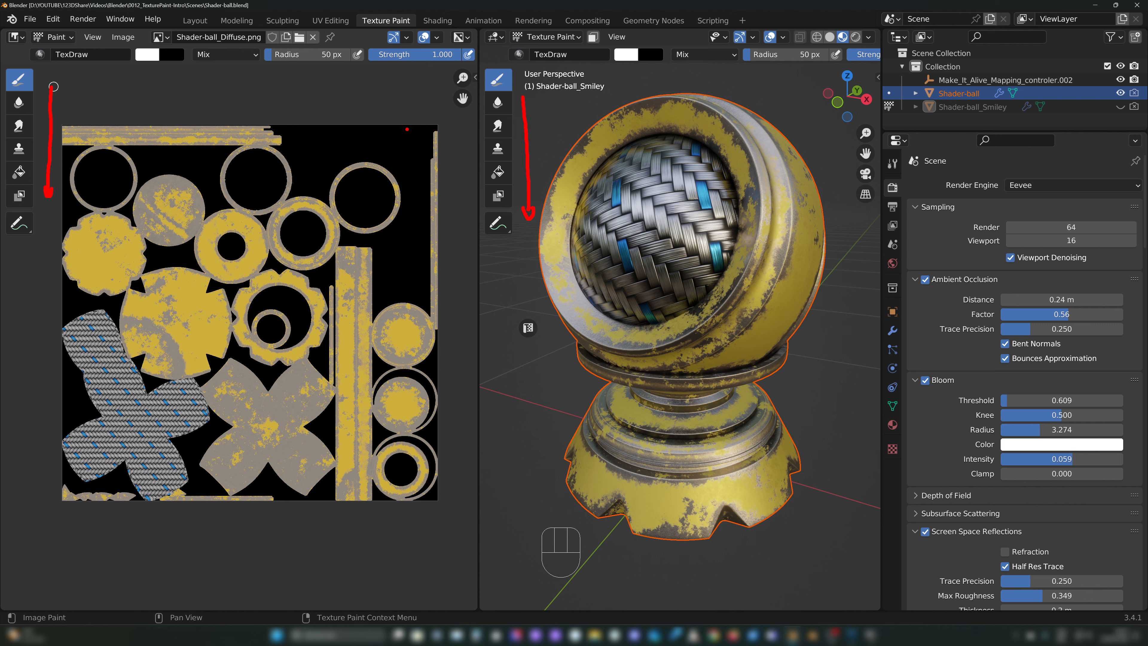
key("Escape")
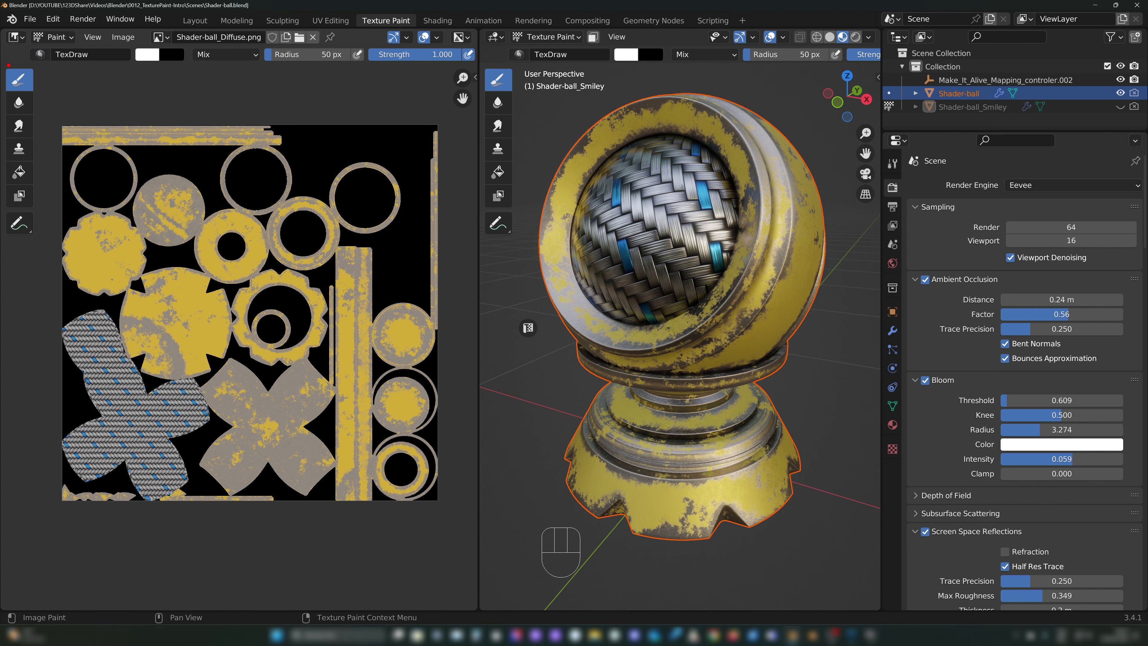
mouse_move(9, 65)
left_mouse_down()
mouse_move(47, 68)
mouse_move(44, 217)
mouse_move(9, 250)
mouse_move(2, 95)
left_mouse_up()
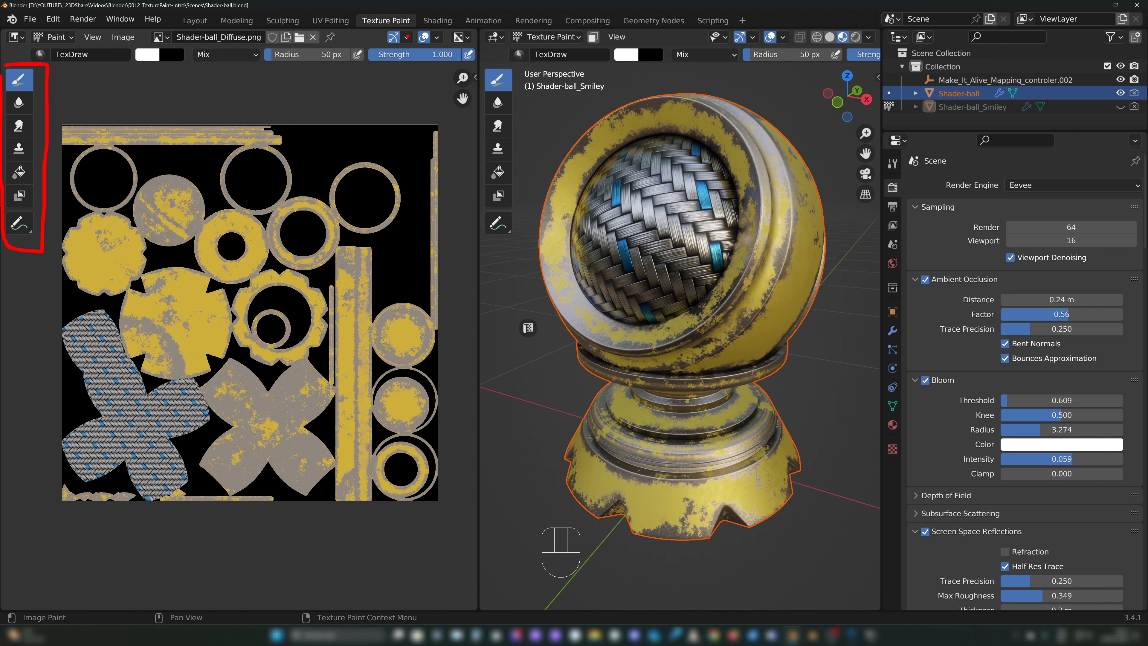
mouse_move(119, 91)
left_mouse_down()
mouse_move(72, 98)
mouse_move(85, 108)
mouse_move(67, 78)
left_mouse_up()
mouse_move(43, 127)
left_mouse_down()
mouse_move(67, 126)
mouse_move(68, 148)
mouse_move(5, 165)
mouse_move(12, 189)
mouse_move(36, 180)
mouse_move(26, 162)
left_mouse_up()
mouse_move(502, 160)
left_mouse_down()
mouse_move(479, 206)
mouse_move(514, 212)
mouse_move(519, 180)
left_mouse_up()
key("Escape")
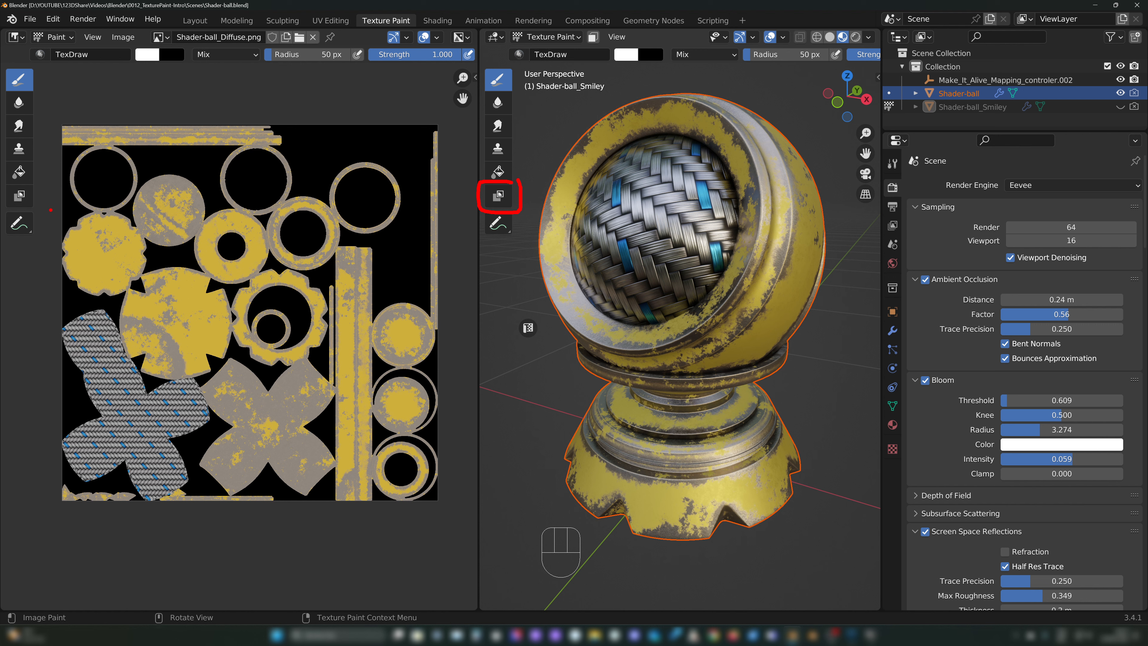
key("Escape")
key("ctrl+2")
left_click_drag(505, 267, 514, 312)
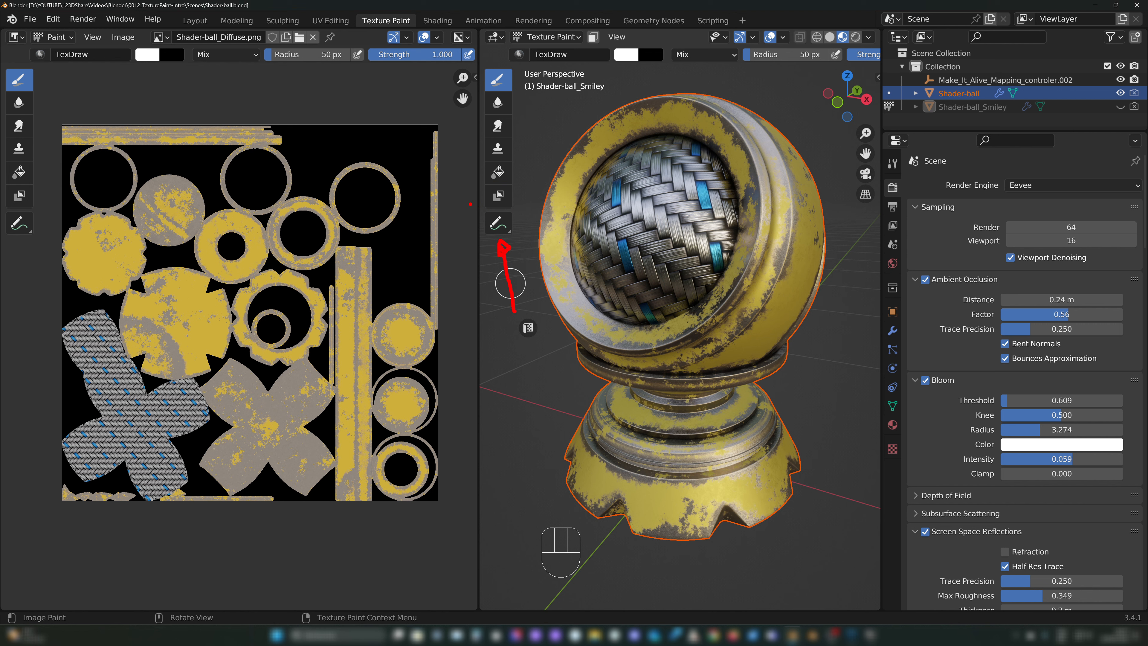
left_click_drag(513, 208, 489, 208)
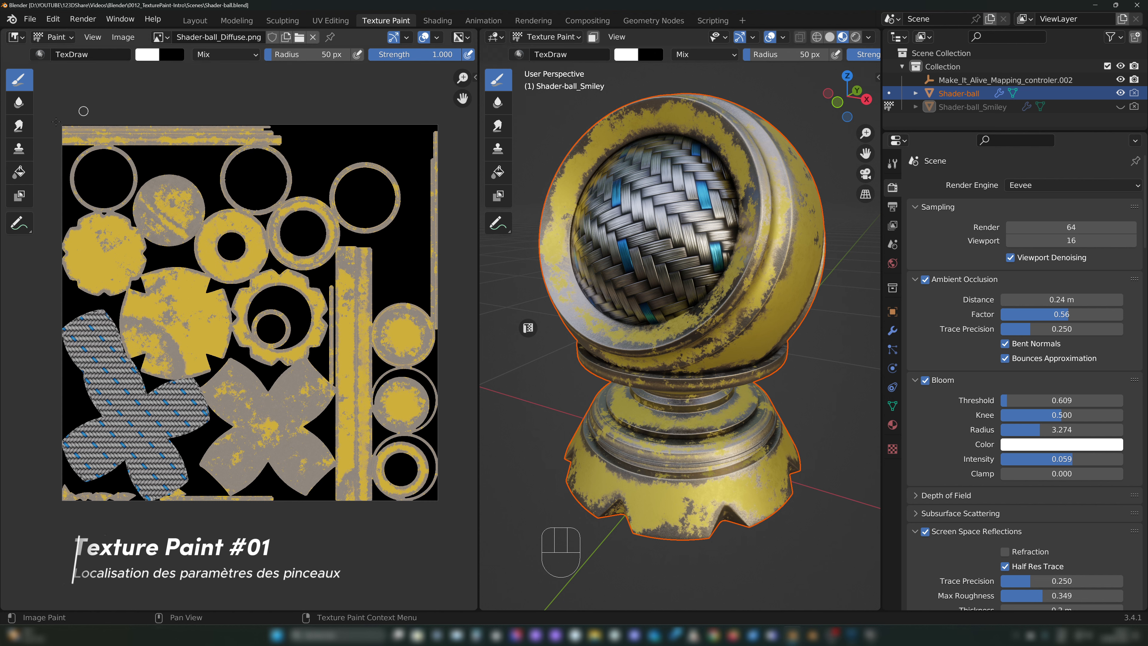
Step: Widen the image editor slightly by shifting its border with the 3D viewport, and check the modes offered in both editors
left_click_drag(476, 125, 489, 106)
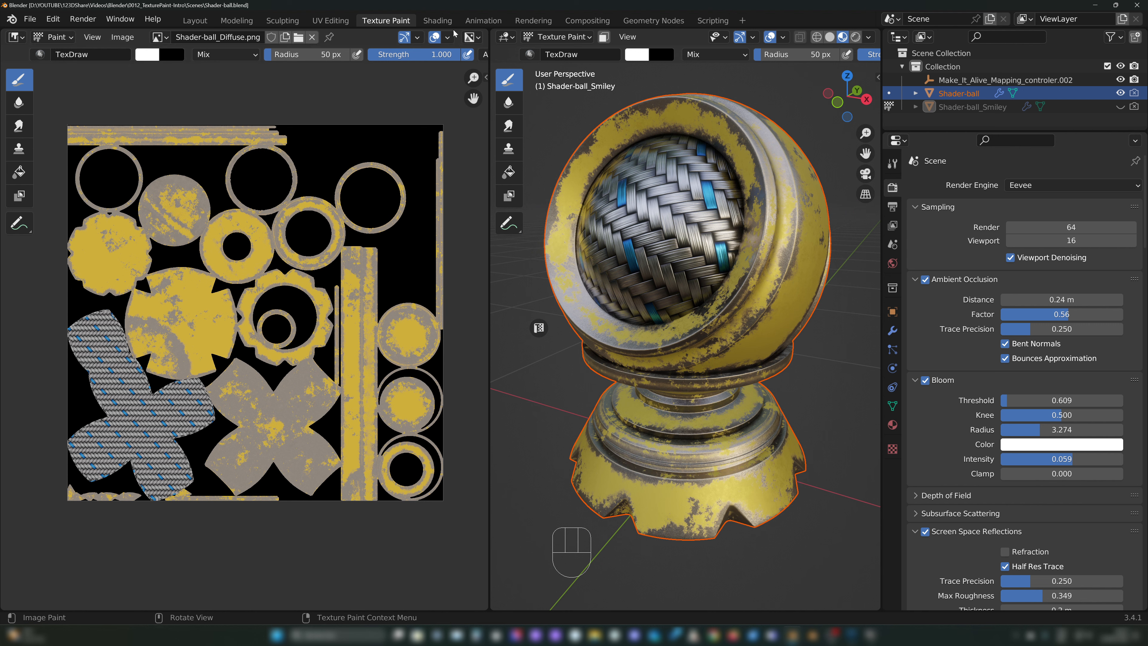
left_click(538, 38)
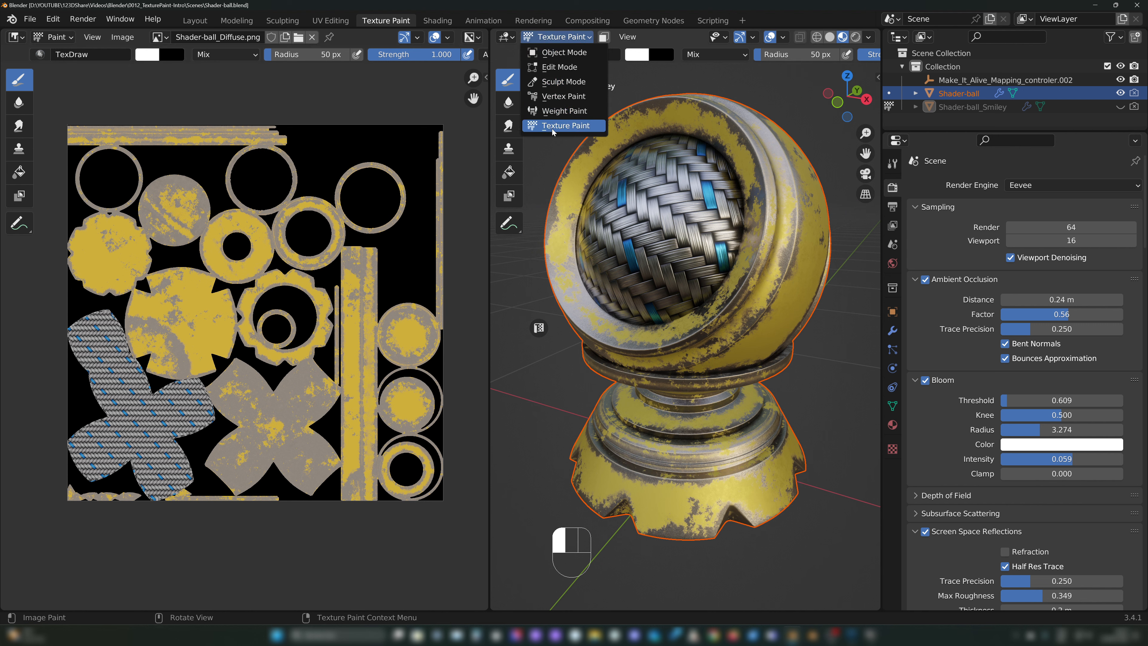
left_click(54, 38)
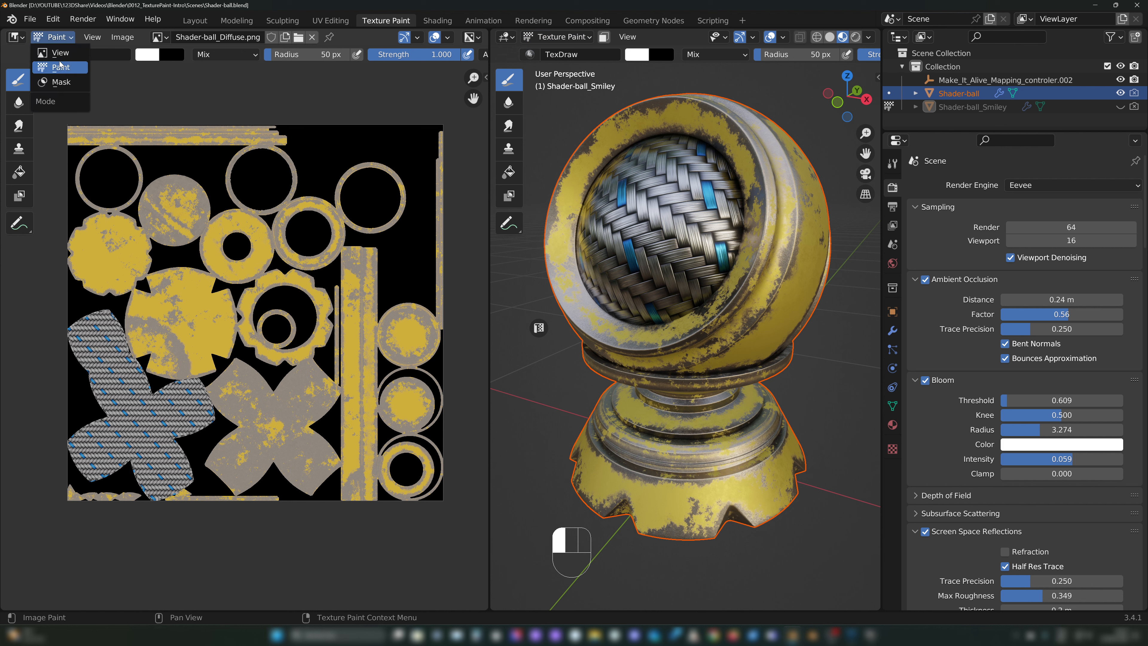
left_click_drag(33, 68, 454, 70)
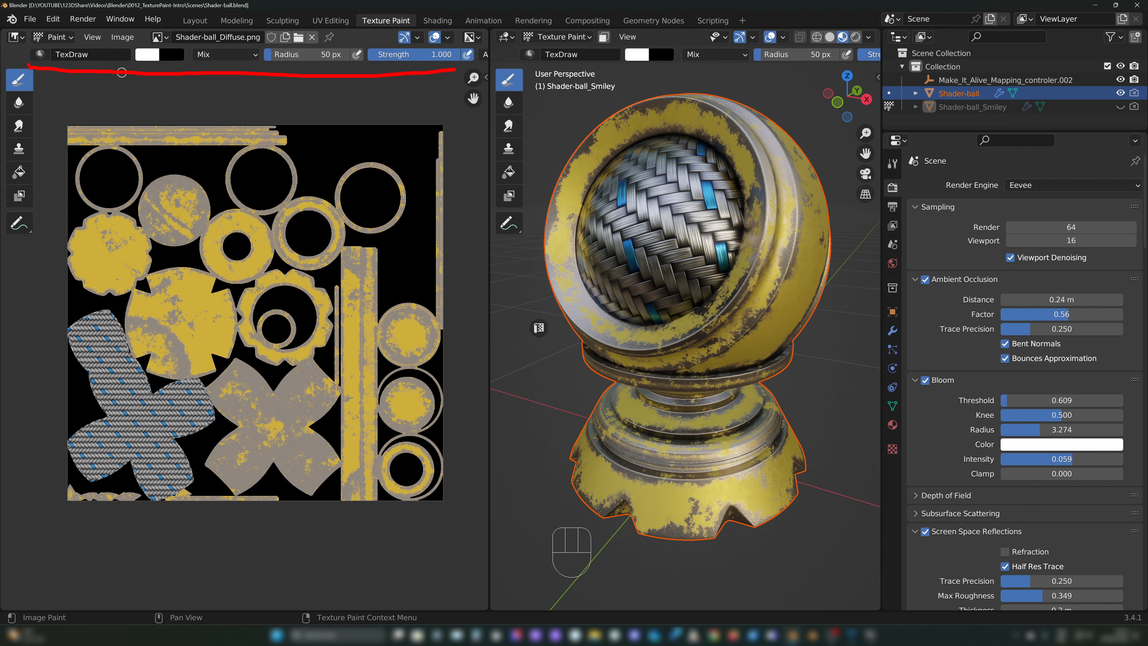
left_click_drag(29, 45, 491, 37)
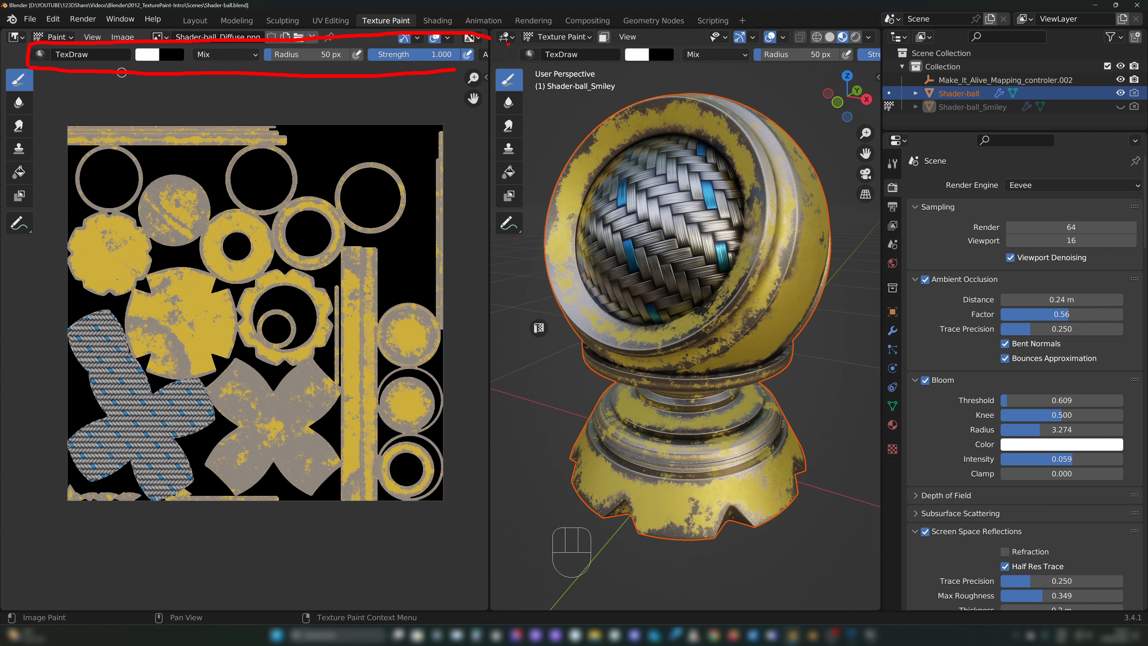
key("Escape")
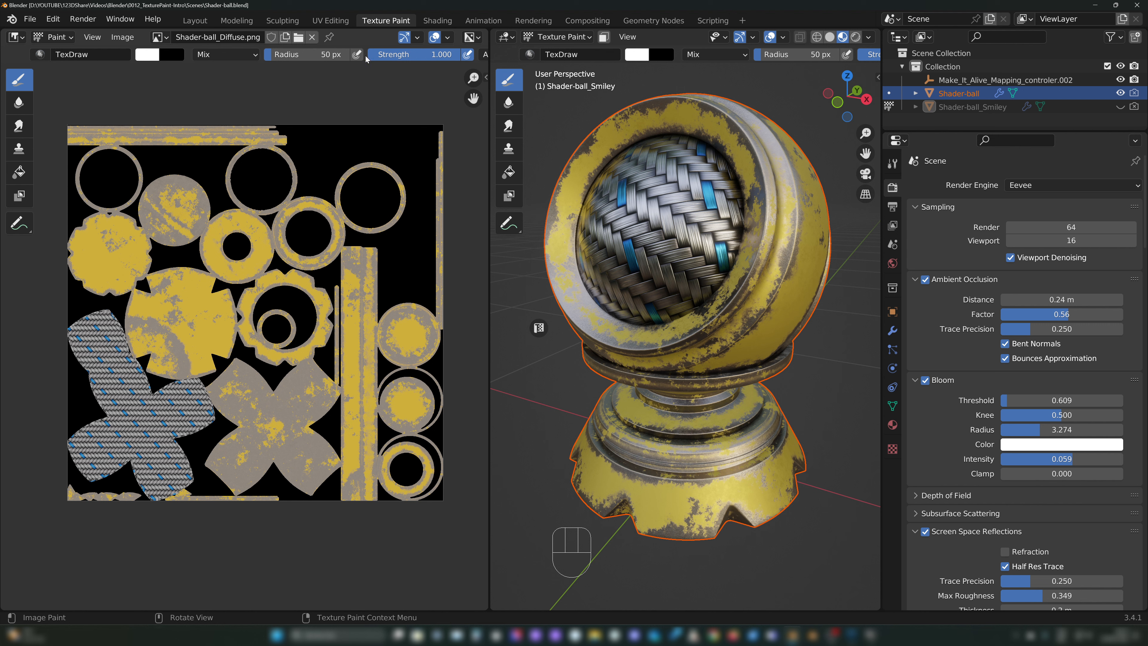
Step: Look through all the brush settings in both editors' headers, including the image editor's Stroke options
middle_click_drag(365, 57, 342, 56)
middle_click_drag(693, 54, 860, 56)
mouse_move(106, 56)
middle_mouse_down()
mouse_move(457, 56)
mouse_move(218, 55)
mouse_move(422, 57)
middle_mouse_up()
mouse_move(49, 54)
middle_mouse_down()
mouse_move(316, 56)
mouse_move(246, 55)
middle_mouse_up()
left_click(217, 54)
left_click(201, 57)
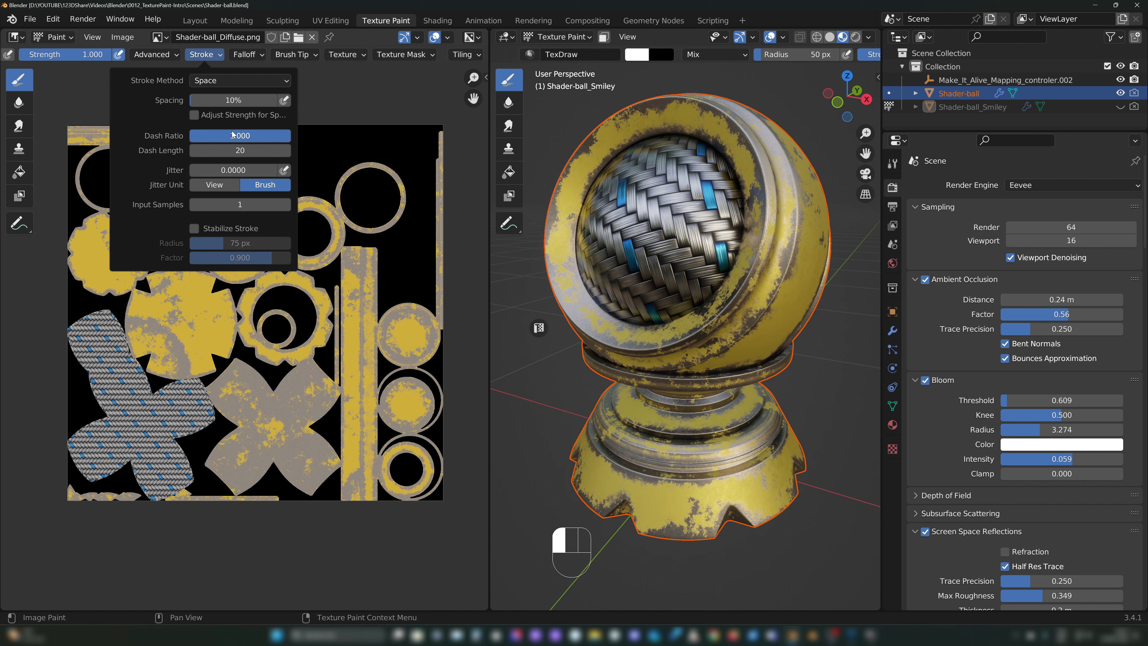
left_click(210, 56)
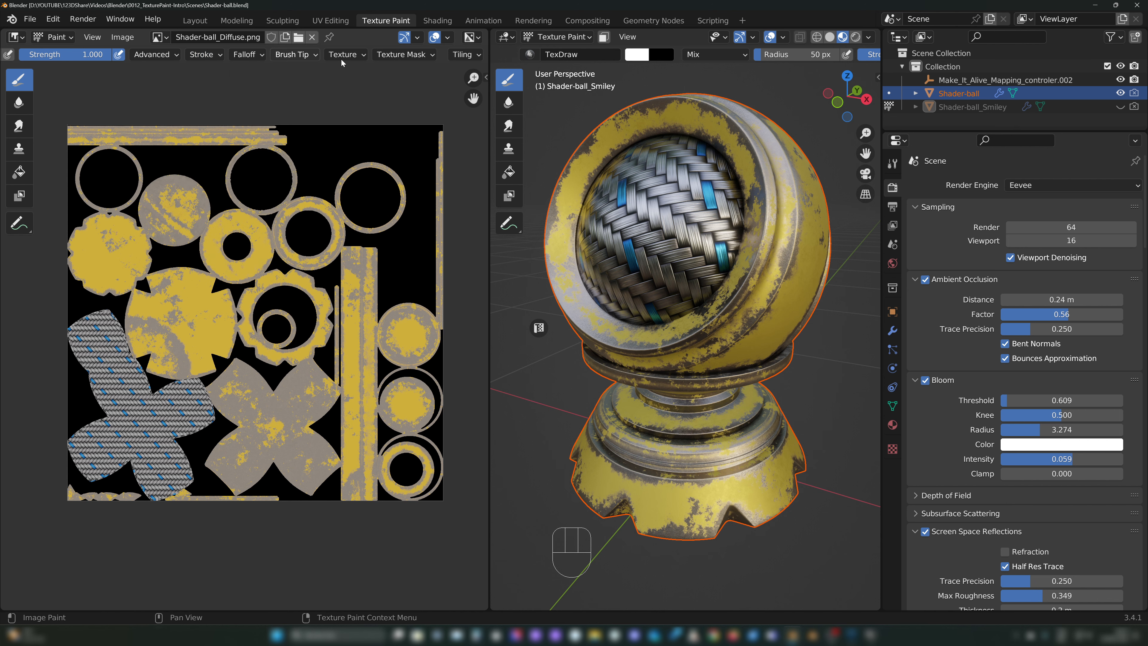
middle_click_drag(119, 57, 41, 56)
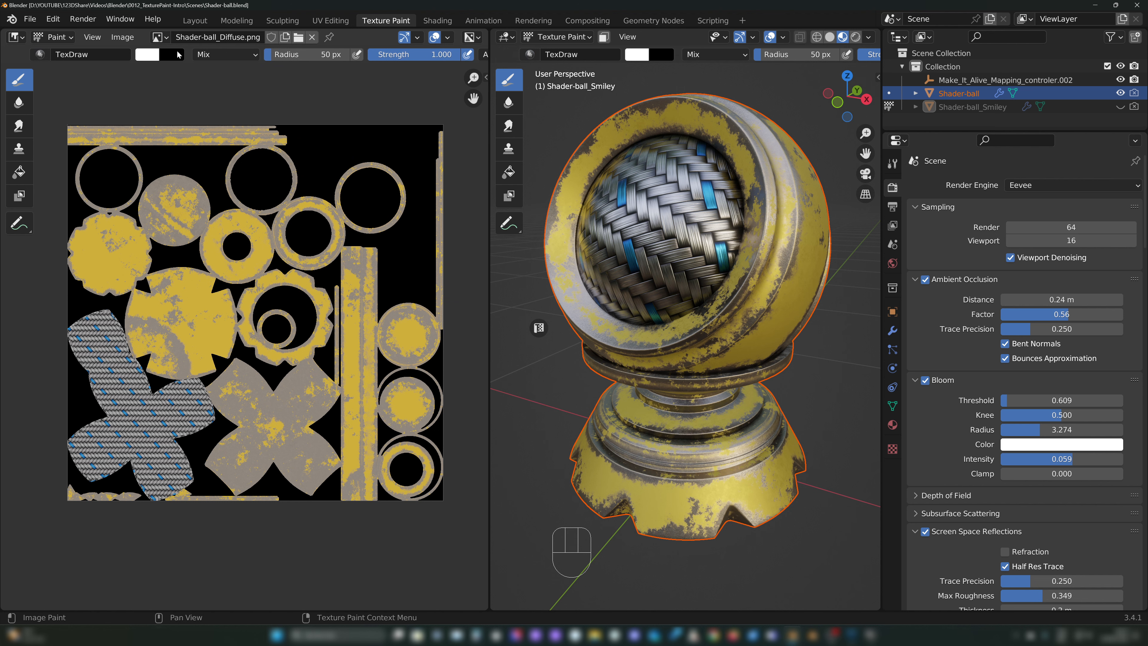
middle_click_drag(358, 56, 314, 55)
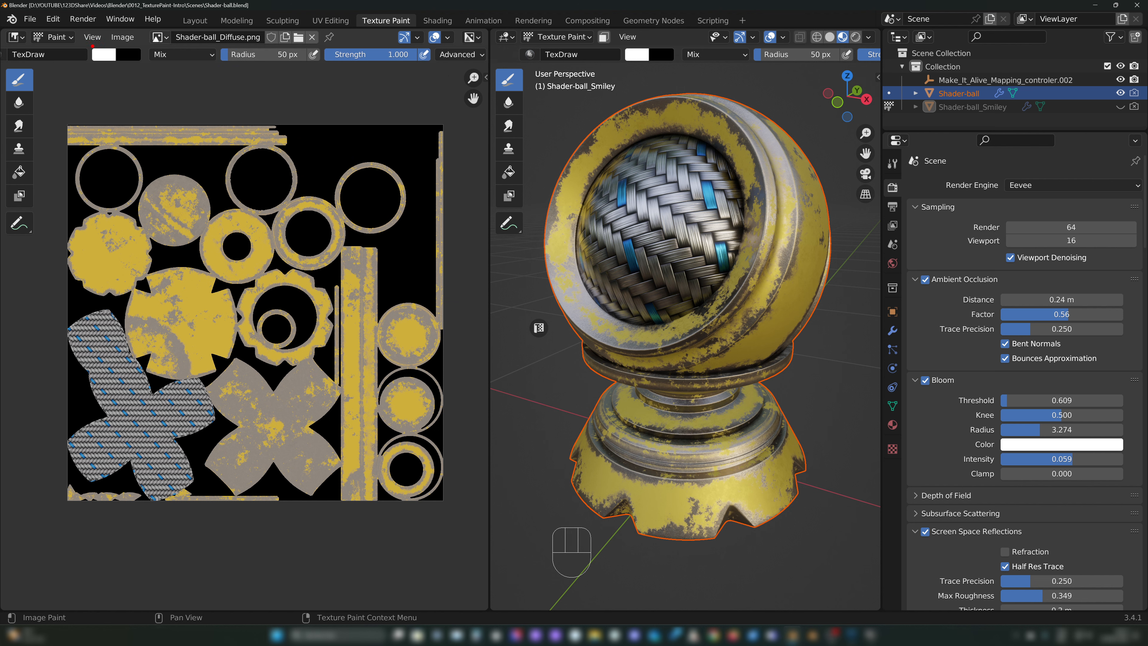
mouse_move(82, 45)
left_mouse_down()
mouse_move(134, 74)
mouse_move(436, 67)
mouse_move(432, 44)
mouse_move(115, 44)
left_mouse_up()
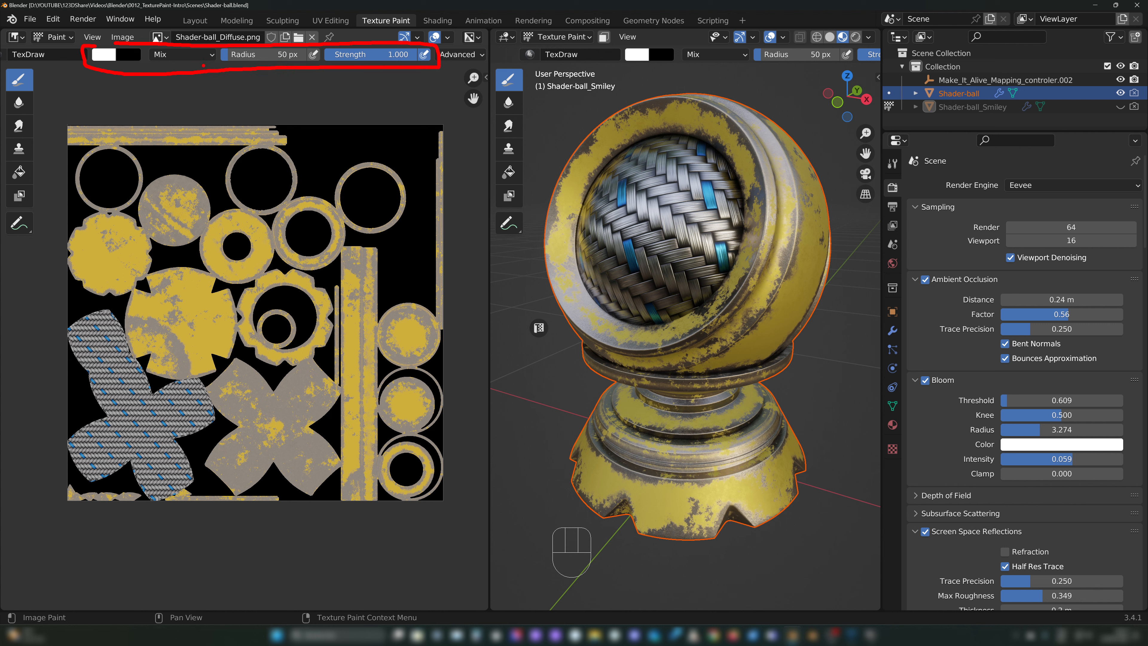
mouse_move(261, 98)
left_mouse_down()
mouse_move(263, 74)
mouse_move(273, 87)
left_mouse_up()
mouse_move(381, 111)
left_mouse_down()
mouse_move(379, 76)
mouse_move(384, 83)
left_mouse_up()
key("Escape")
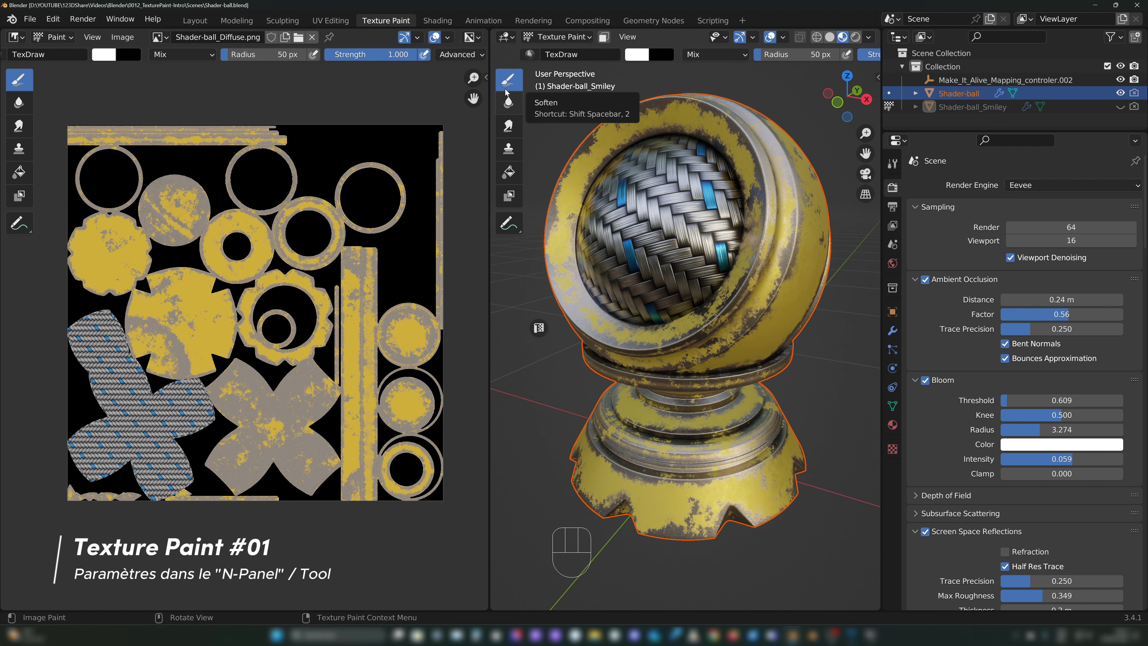
mouse_move(334, 79)
left_mouse_down()
mouse_move(451, 76)
mouse_move(449, 88)
left_mouse_up()
key("Escape")
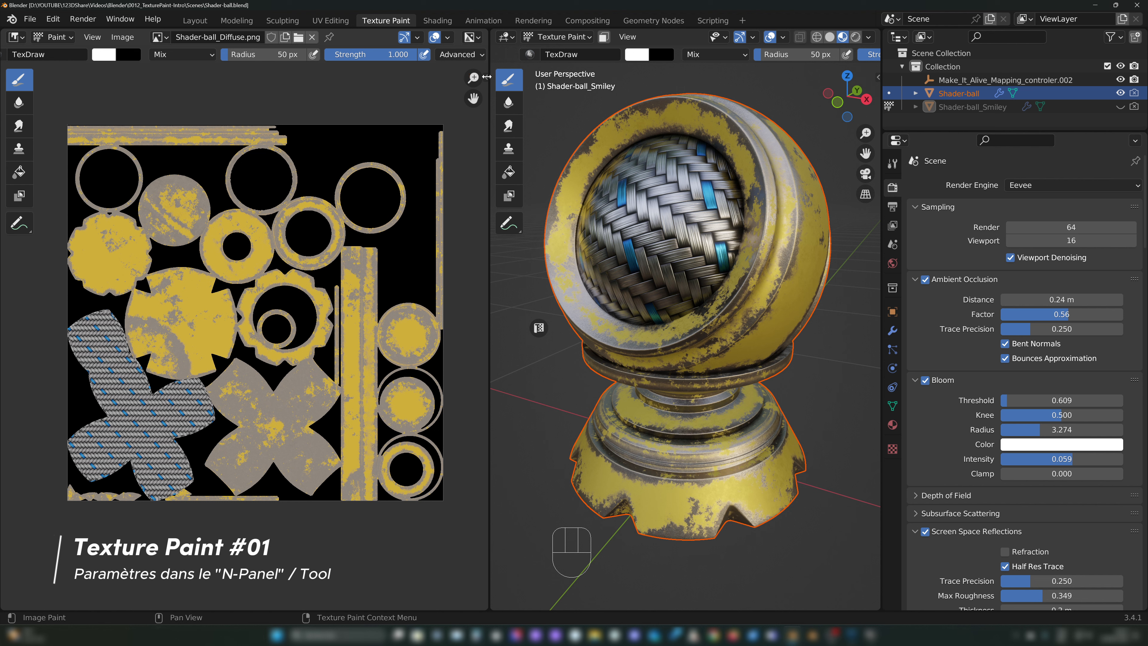
key("n")
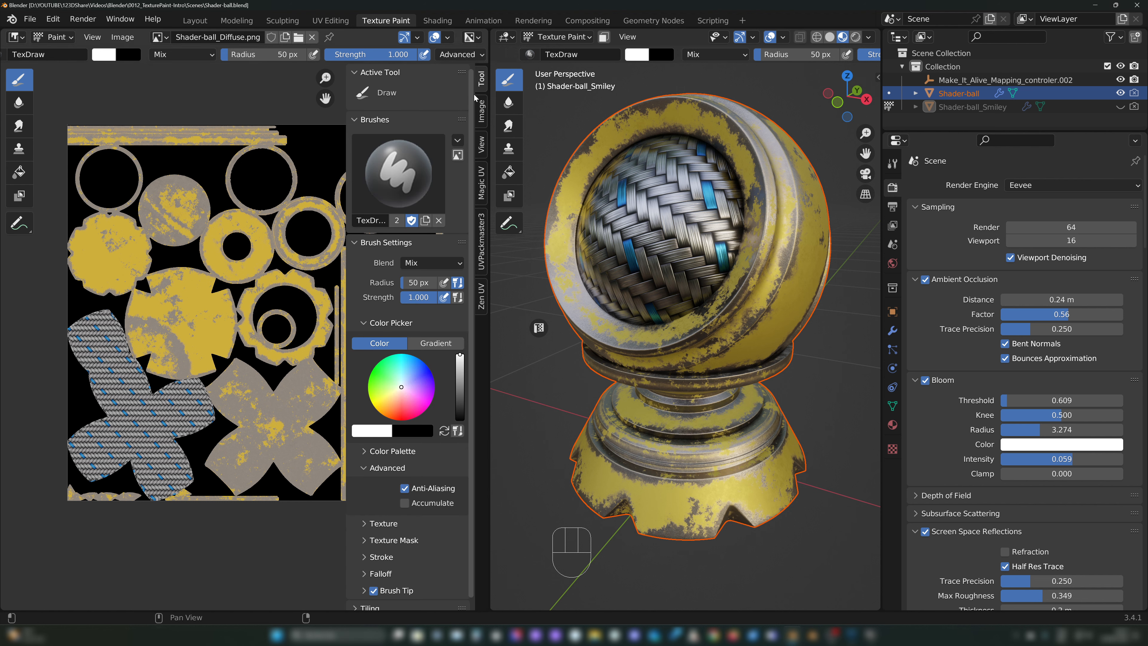
key("n")
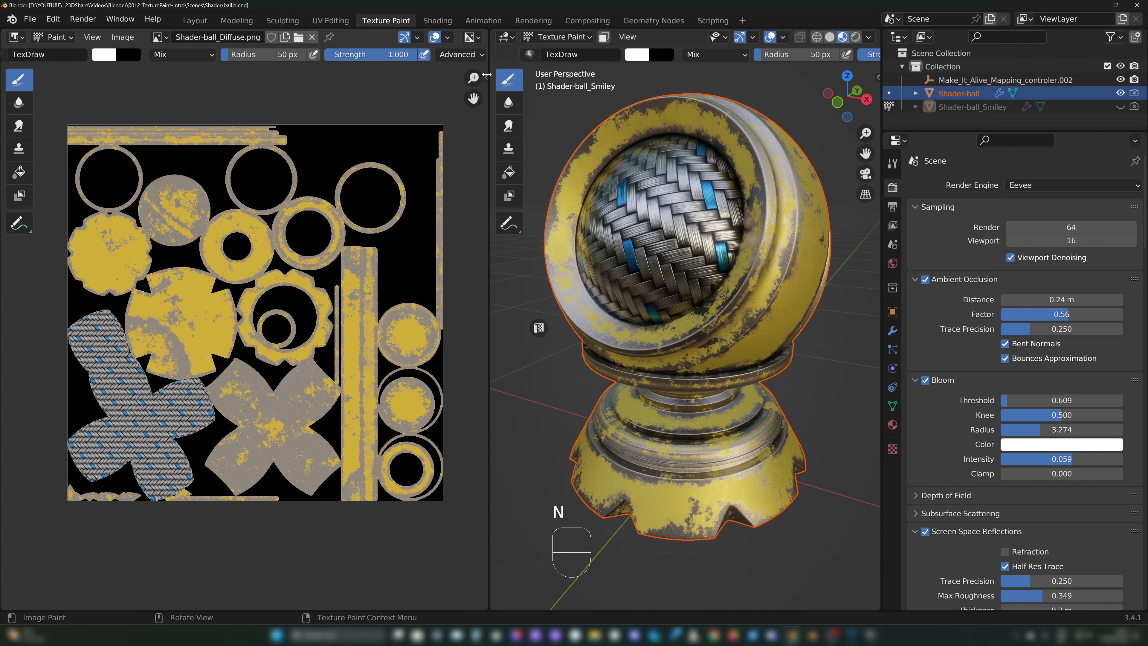
key("Tab")
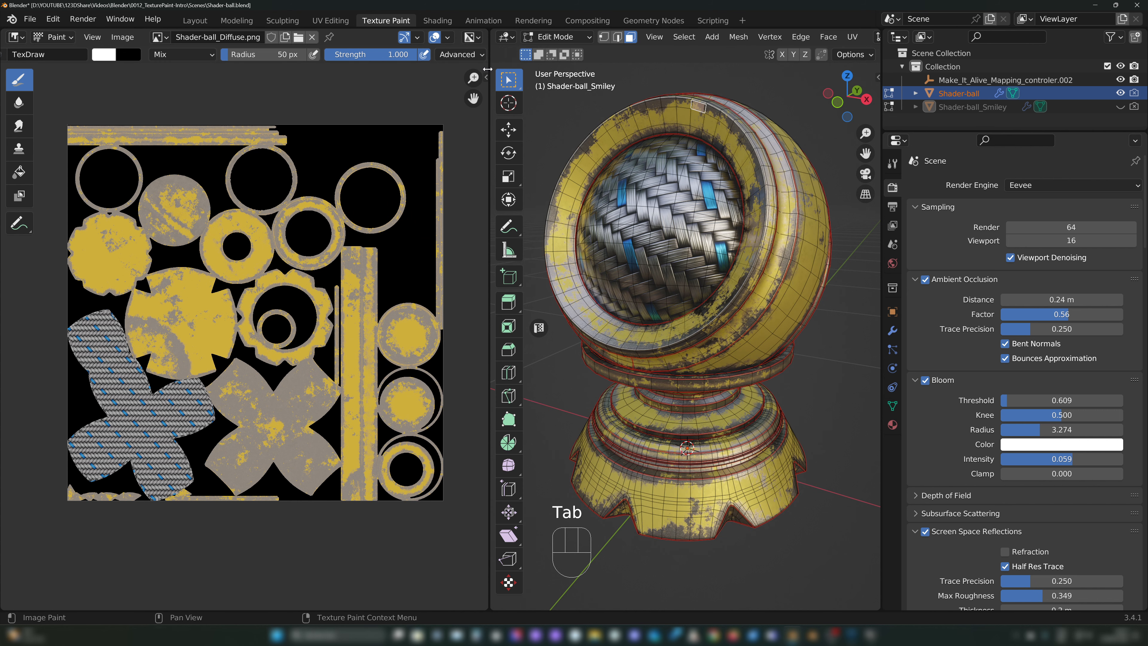
left_click_drag(486, 77, 492, 70)
Step: Set the 3D viewport to Texture Paint mode and display Shader-ball_Diffuse.png in the image editor
left_click(558, 37)
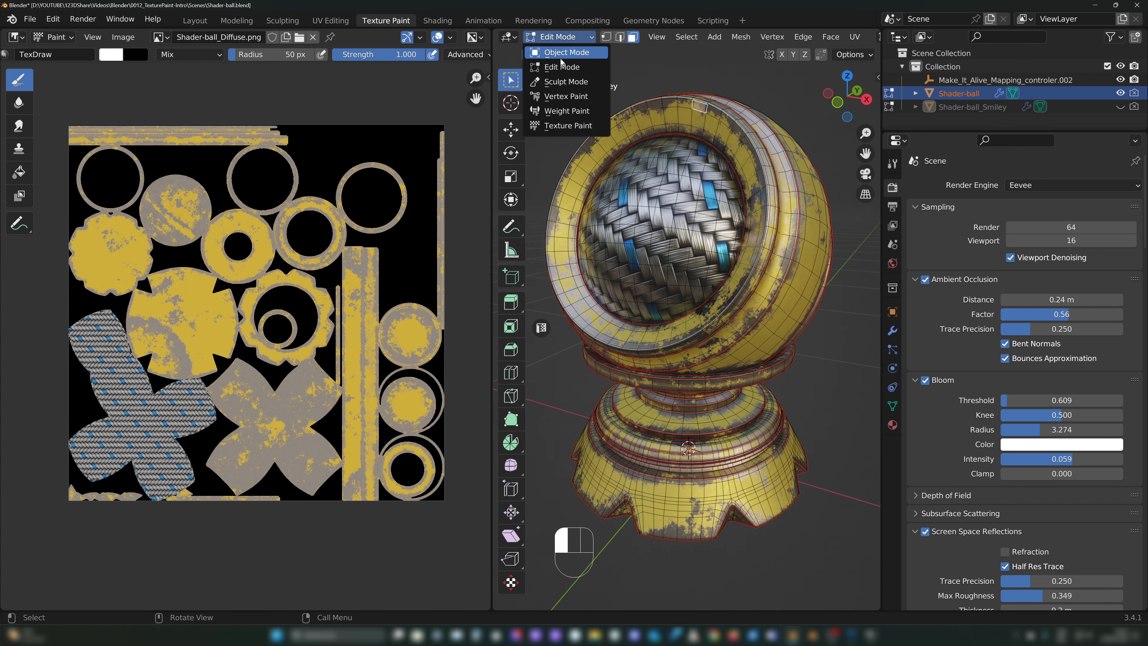
left_click(570, 126)
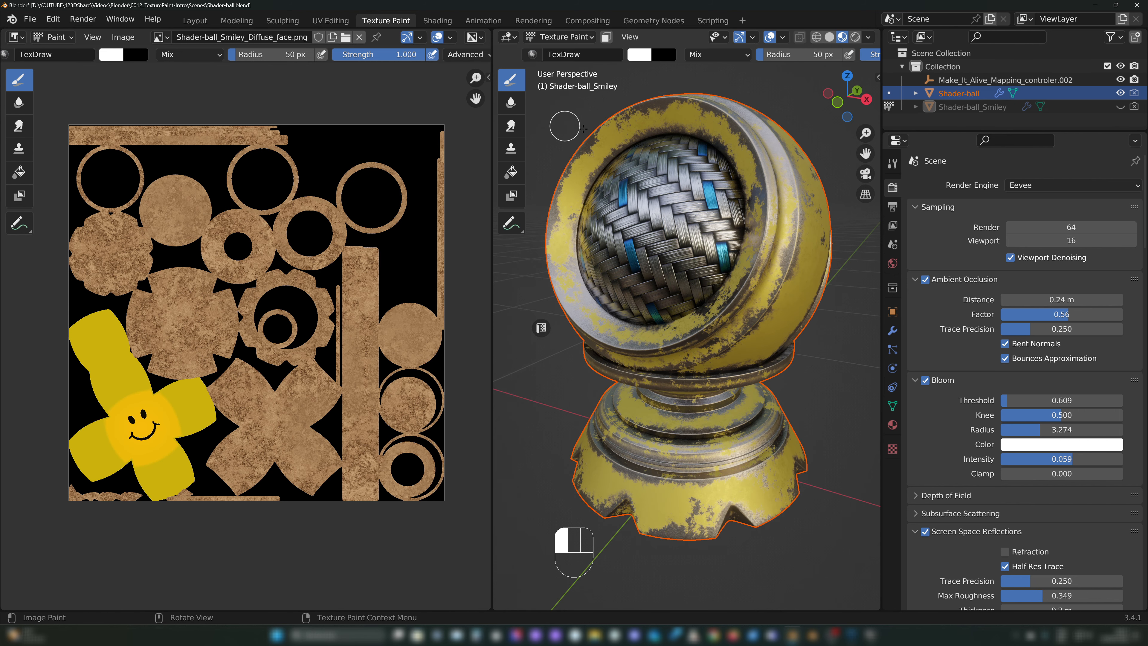
left_click(164, 37)
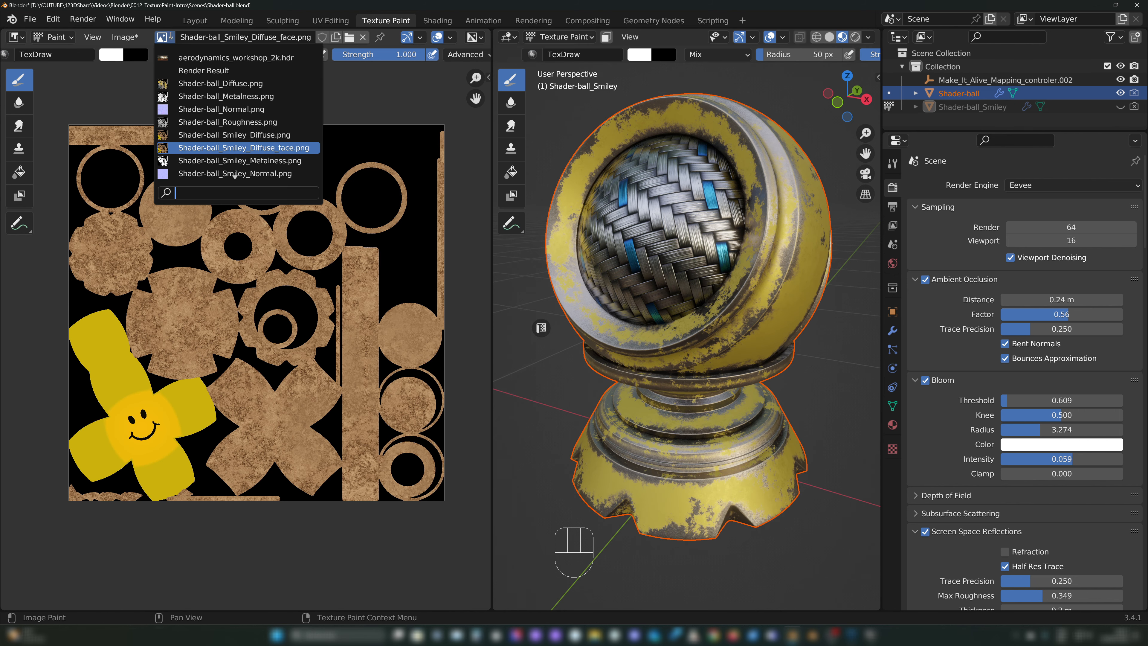
left_click(277, 85)
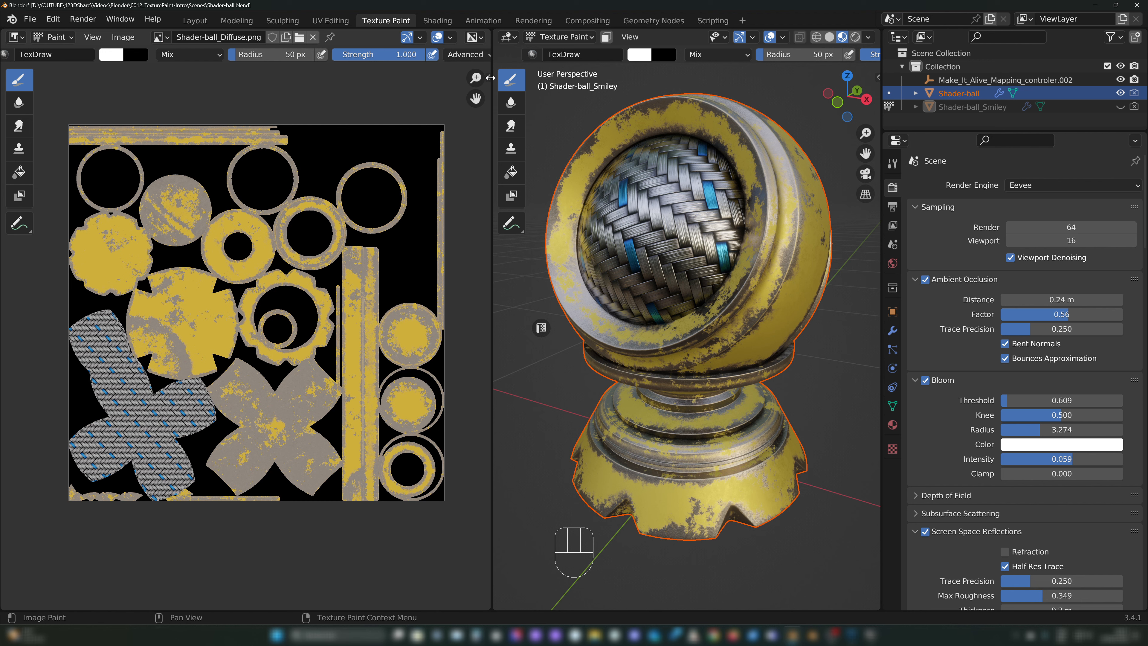
key("Tab")
key("Tab")
mouse_move(875, 68)
left_mouse_down()
mouse_move(888, 73)
mouse_move(866, 66)
left_mouse_up()
key("Escape")
Step: Toggle the image editor's sidebar several times and leave it open on the Draw brush's tool settings
left_click(488, 78)
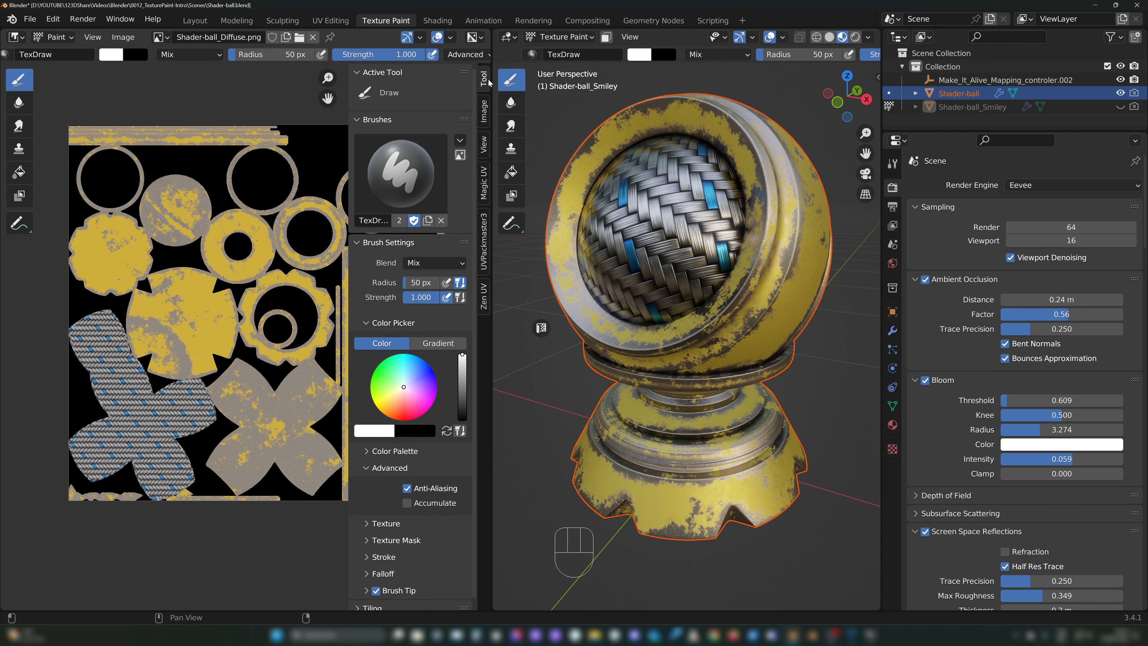
key("n")
key("n")
key("n")
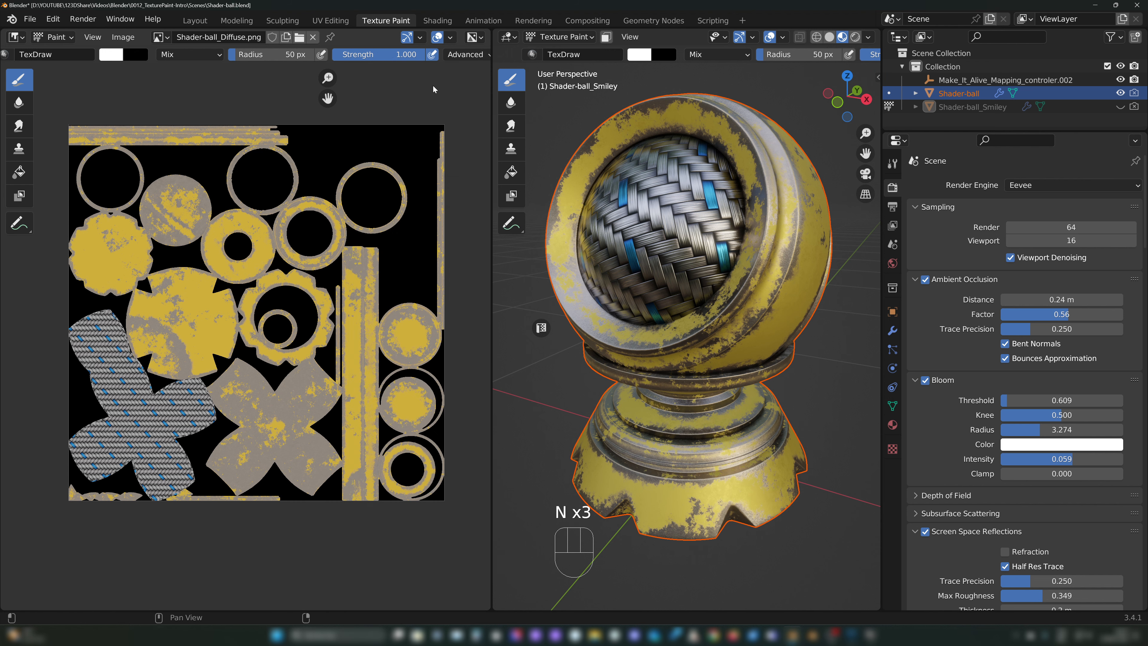
key("n")
key("n")
key("n")
key("n")
key("n")
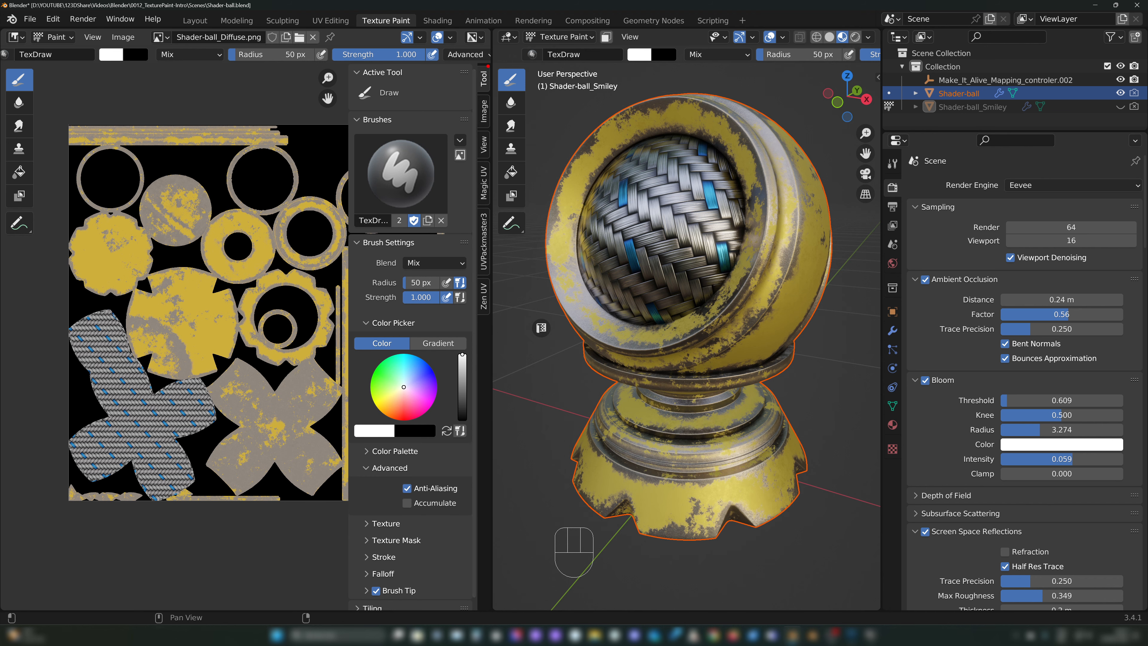
left_click_drag(473, 103, 495, 64)
left_click_drag(432, 79, 453, 320)
key("Escape")
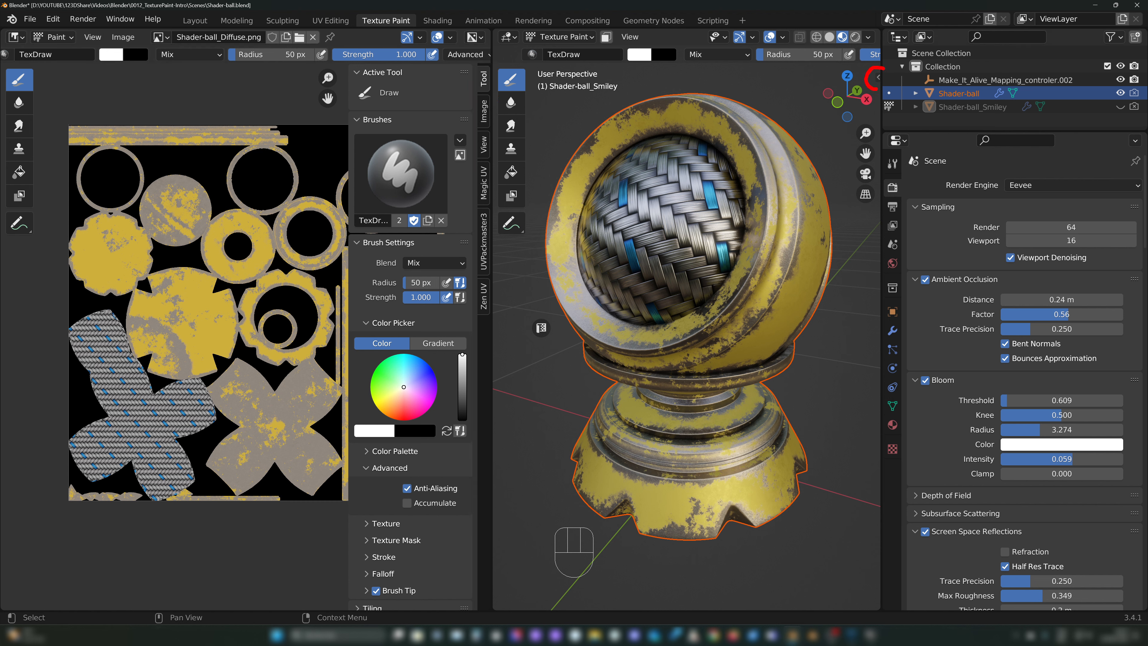
Step: Open the 3D viewport's sidebar and show its Tool settings down to the brush, masking and symmetry sections
left_click(878, 77)
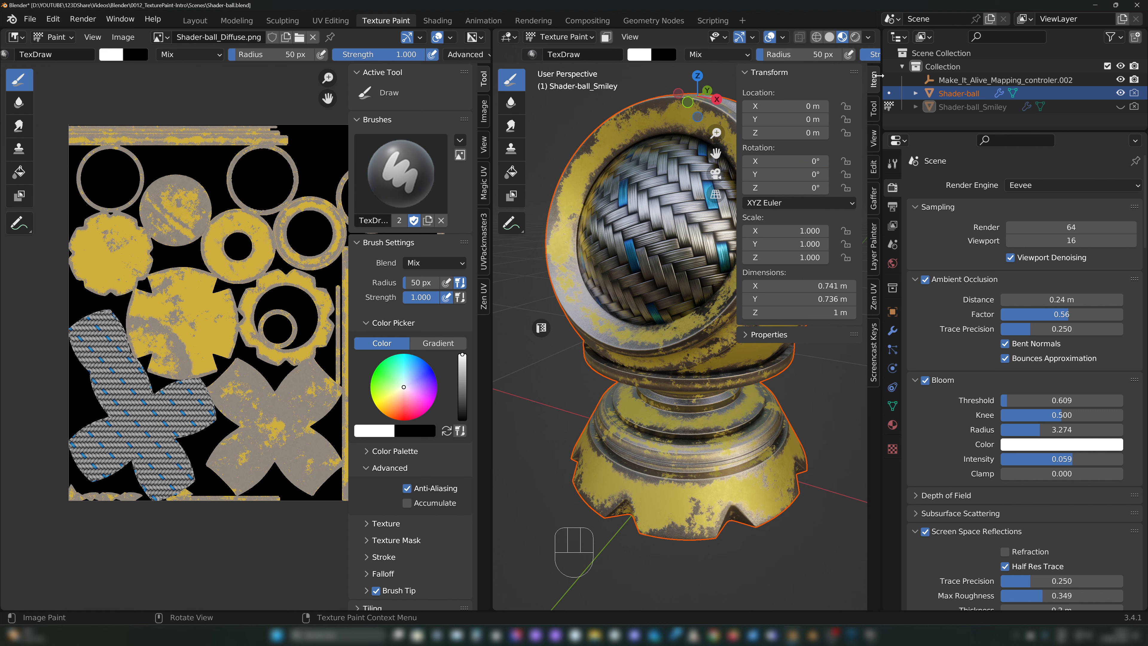
left_click(873, 108)
scroll(855, 367, "down", 8)
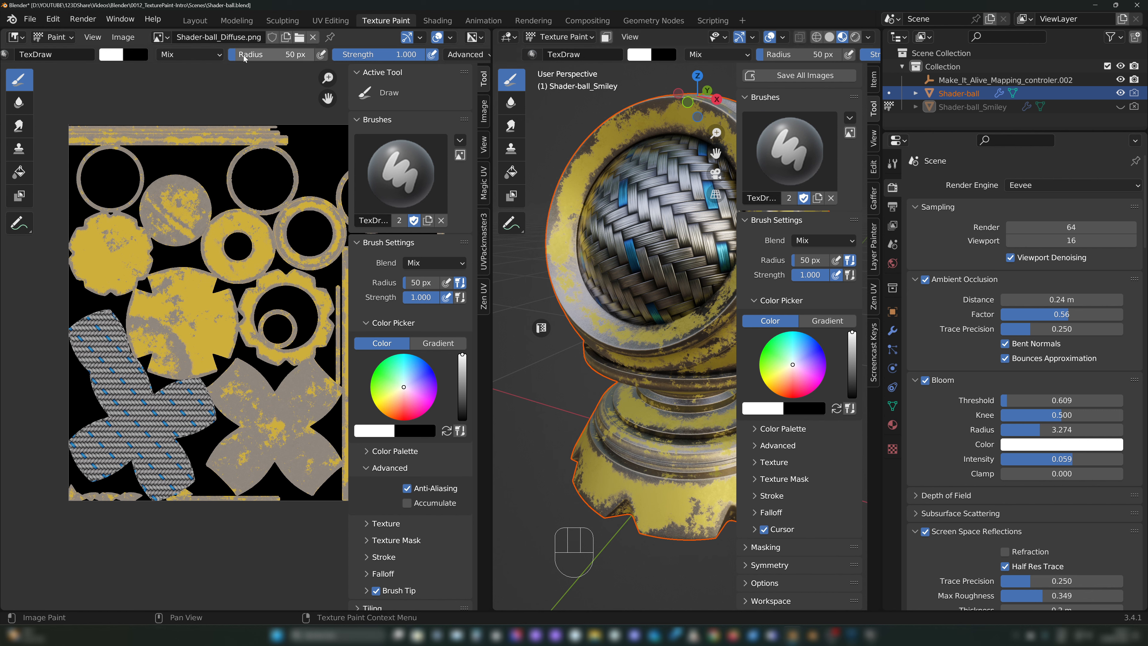
left_click_drag(55, 69, 321, 68)
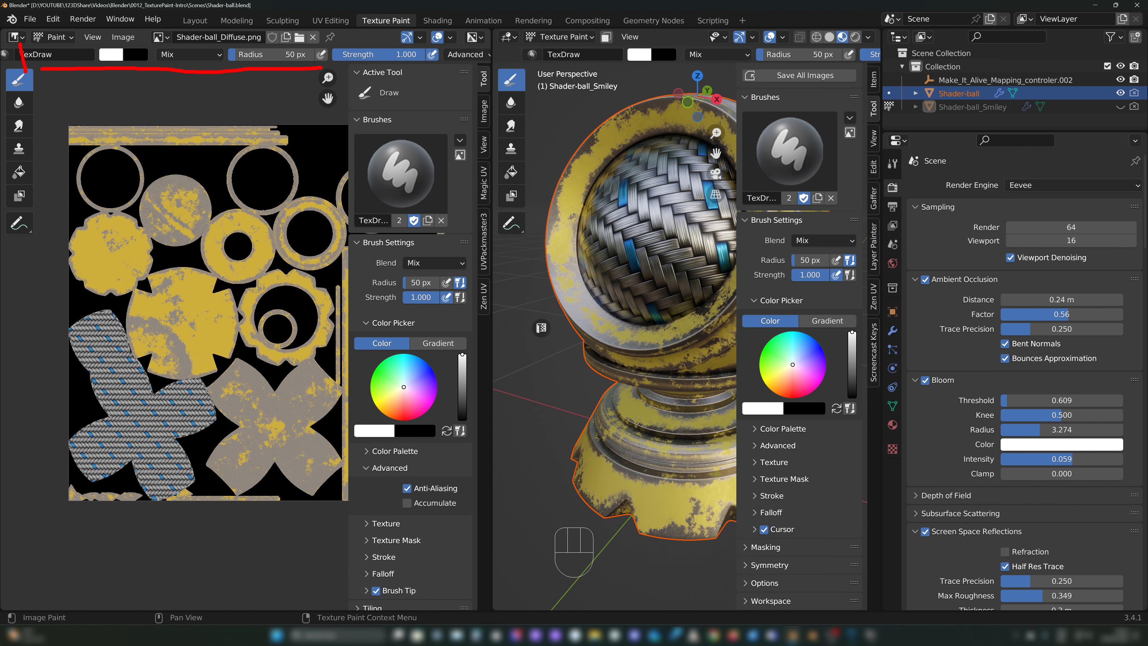
mouse_move(27, 39)
left_mouse_down()
mouse_move(272, 32)
mouse_move(311, 61)
mouse_move(435, 93)
left_mouse_up()
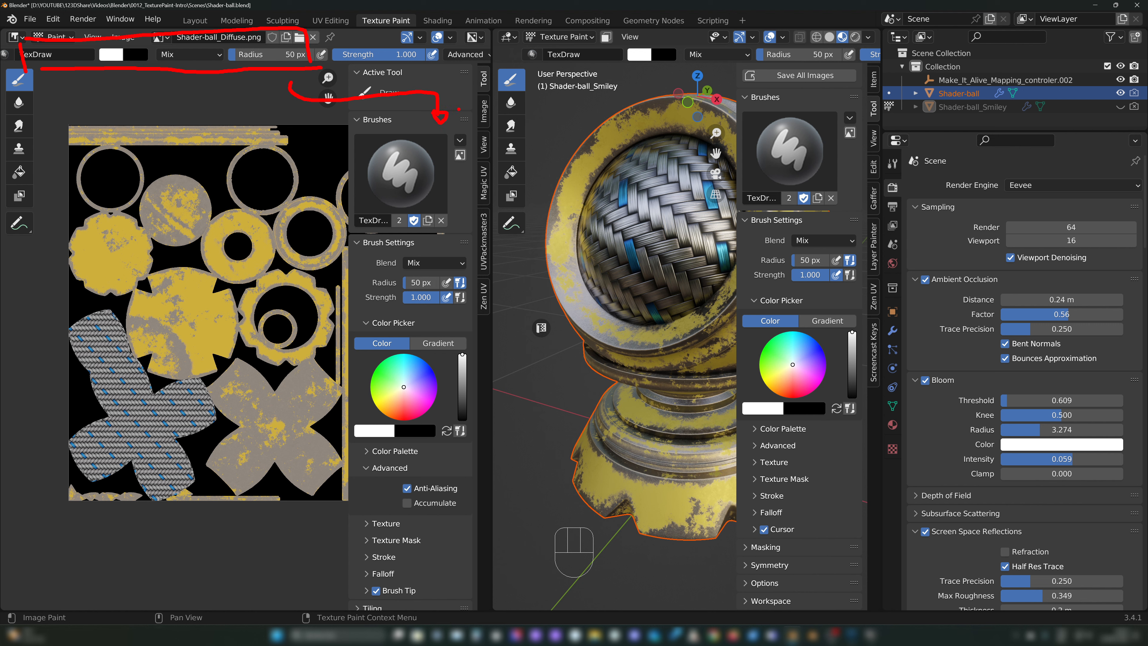
left_click_drag(464, 85, 474, 53)
key("Escape")
key("ctrl+2")
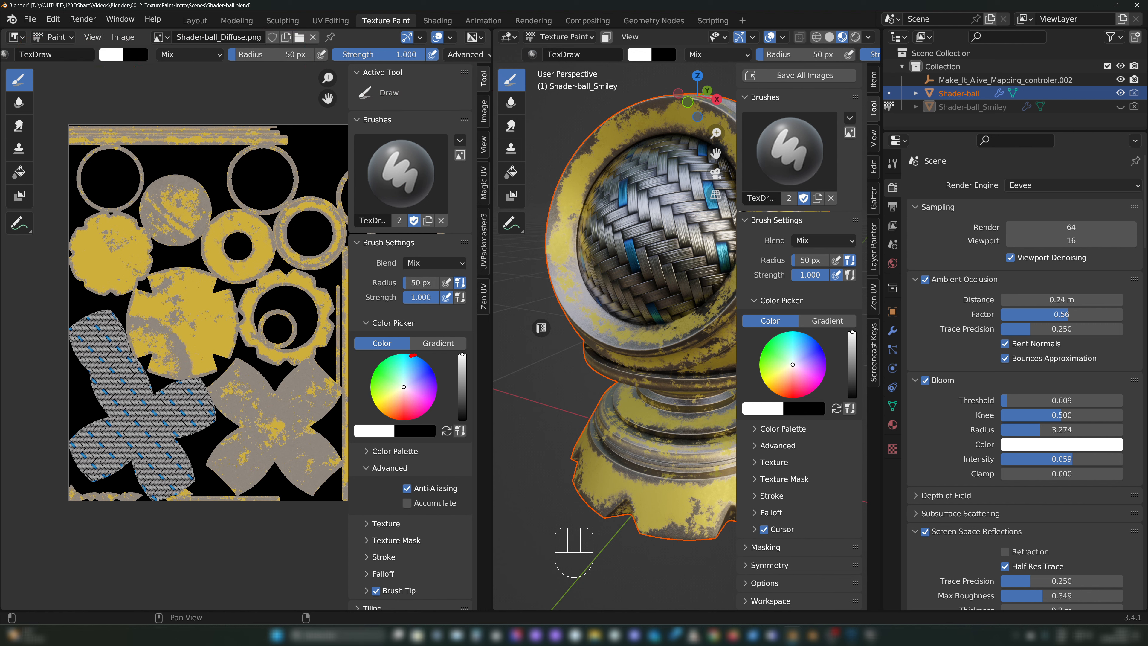
Step: Swap the brush's primary and secondary colors repeatedly, ending with black as the primary and white as the secondary color
mouse_move(411, 355)
left_mouse_down()
mouse_move(471, 350)
mouse_move(414, 330)
left_mouse_up()
key("Escape")
key("Escape")
left_click(447, 431)
left_click(447, 431)
left_click(446, 431)
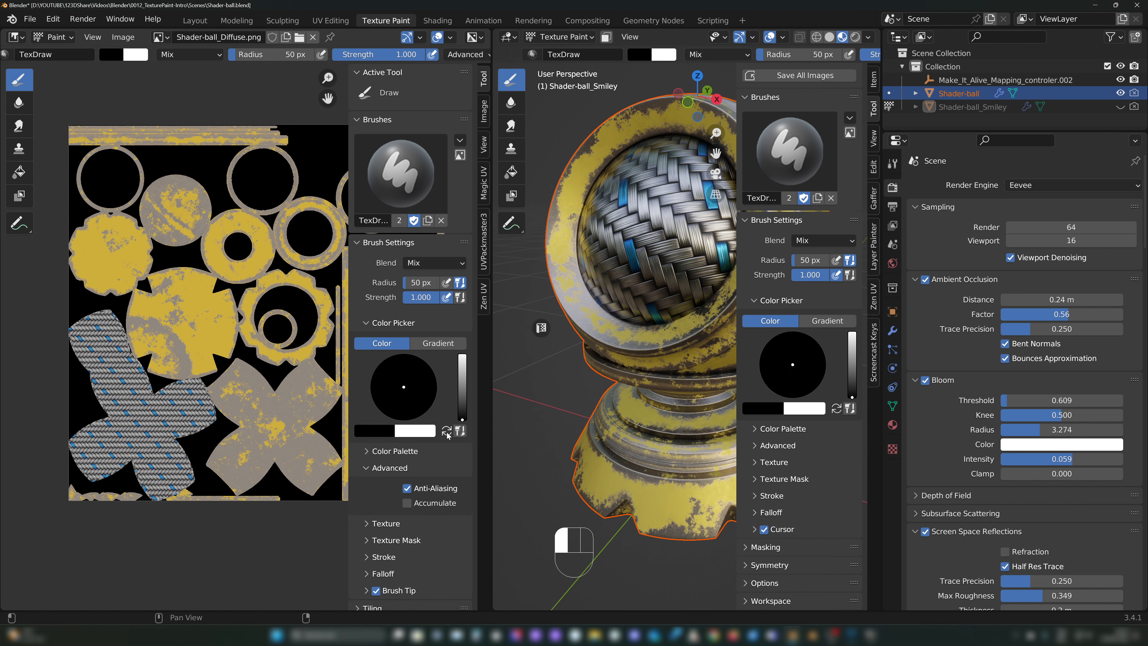
left_click(446, 431)
left_click(446, 431)
left_click(447, 431)
left_click(446, 431)
left_click(447, 431)
left_click(447, 431)
Step: Compare the brush settings in the image editor's sidebar with those in the 3D viewport's sidebar, from color palette to texture slots
mouse_move(359, 462)
left_mouse_down()
mouse_move(402, 458)
mouse_move(361, 452)
left_mouse_up()
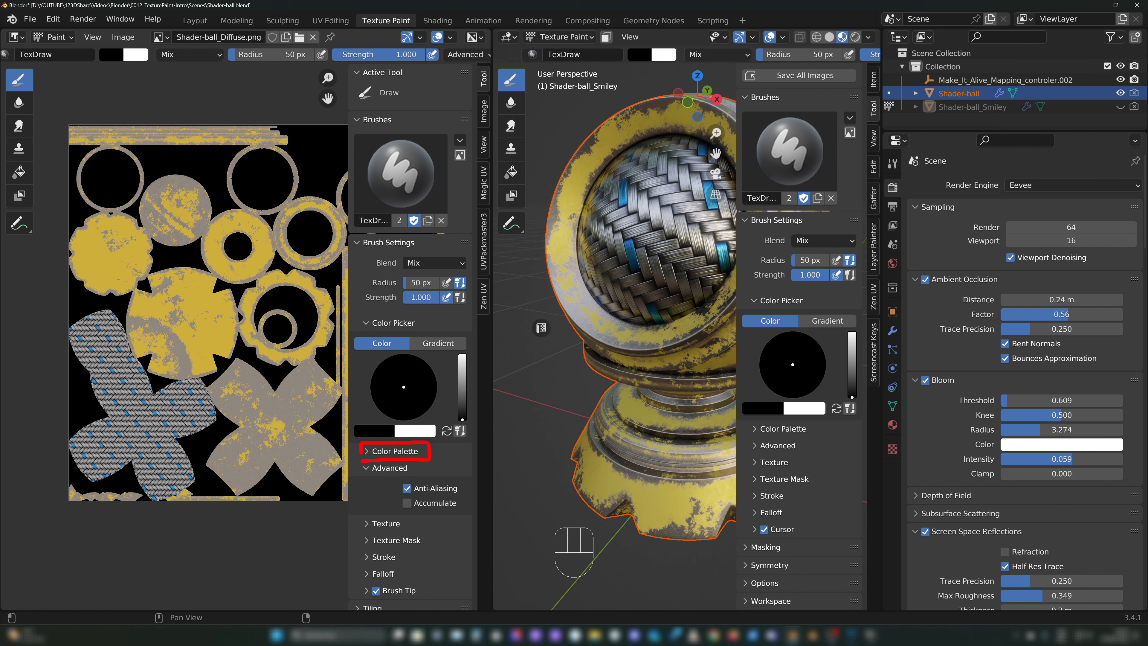
scroll(381, 478, "down", 1)
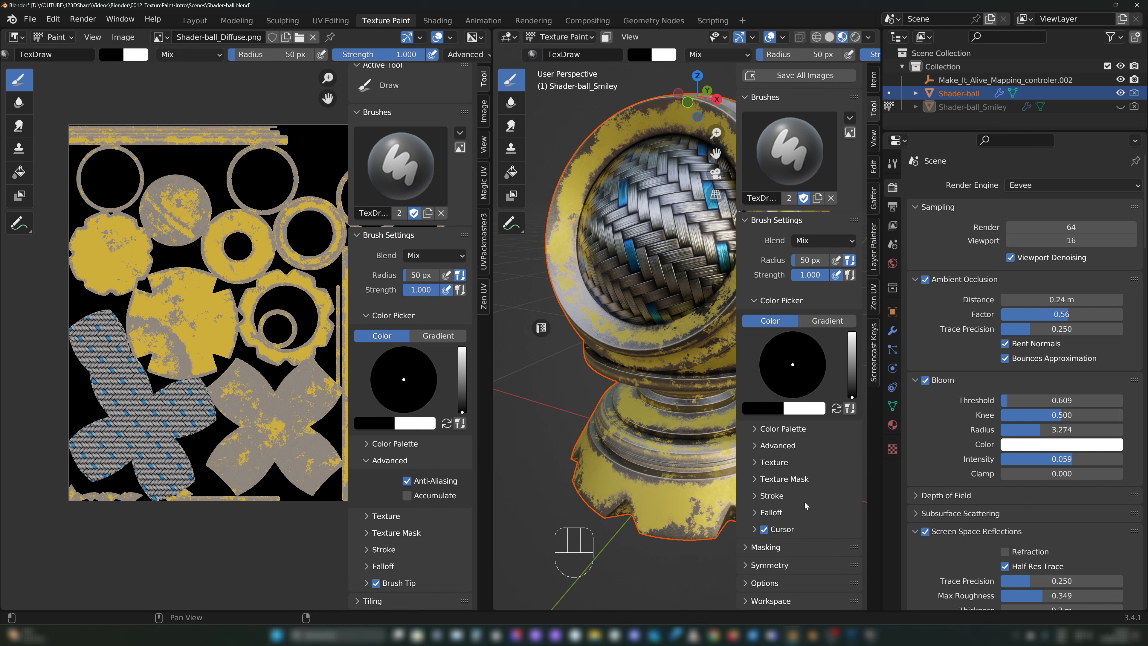
scroll(801, 503, "up", 5)
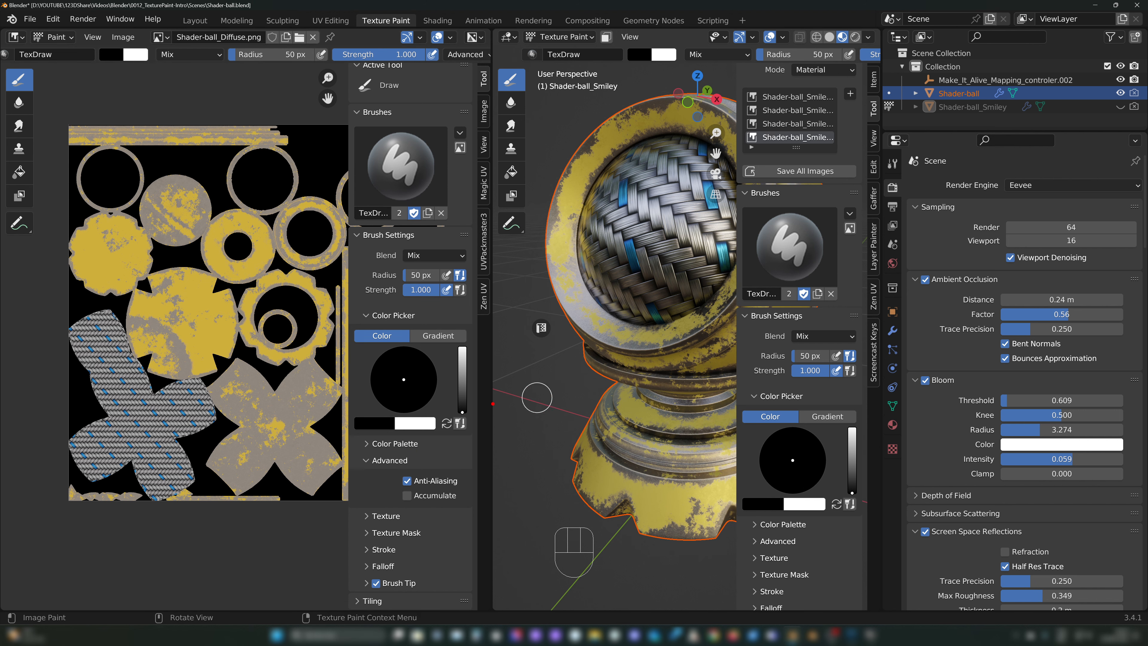
mouse_move(464, 395)
left_mouse_down()
mouse_move(705, 387)
mouse_move(687, 398)
left_mouse_up()
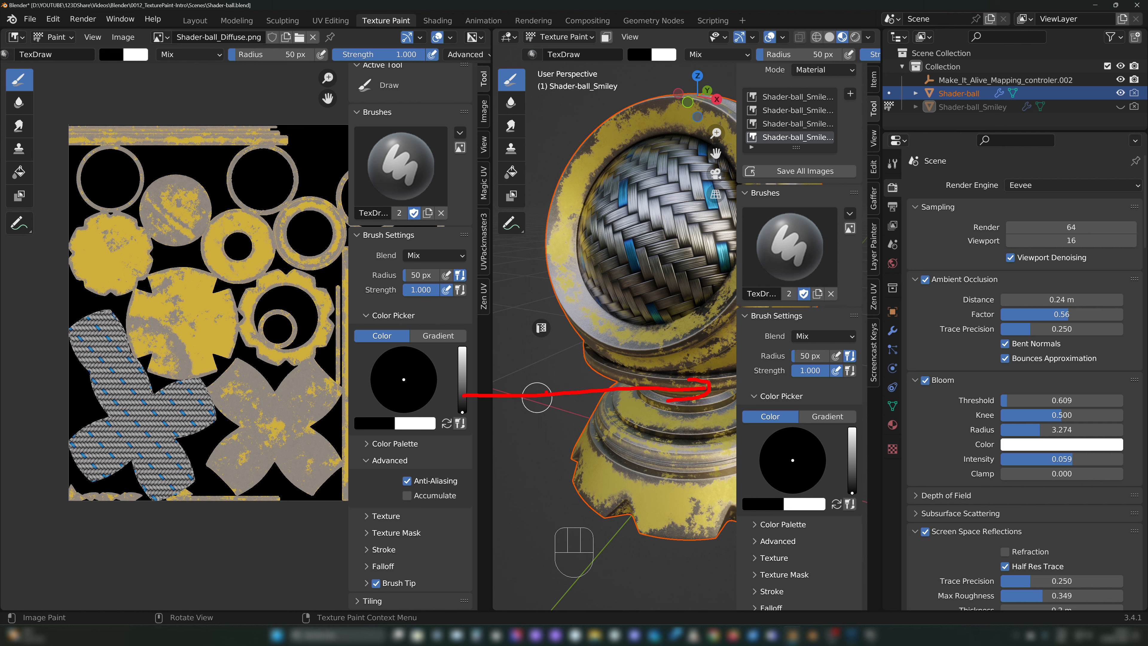
left_click_drag(478, 387, 468, 412)
mouse_move(539, 107)
left_mouse_down()
mouse_move(640, 188)
mouse_move(617, 199)
left_mouse_up()
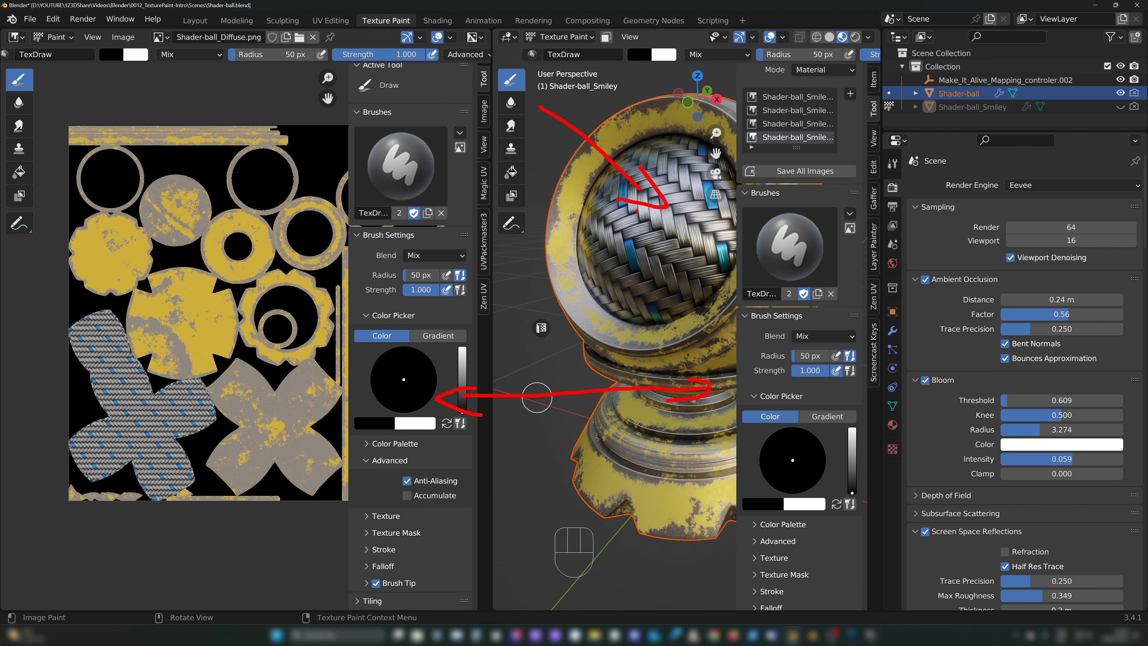
key("Escape")
Step: Examine the Brushes section in the image editor's sidebar, including the custom icon option, the brush preview and the brush data-block options
mouse_move(346, 103)
left_mouse_down()
mouse_move(475, 100)
mouse_move(472, 219)
left_mouse_up()
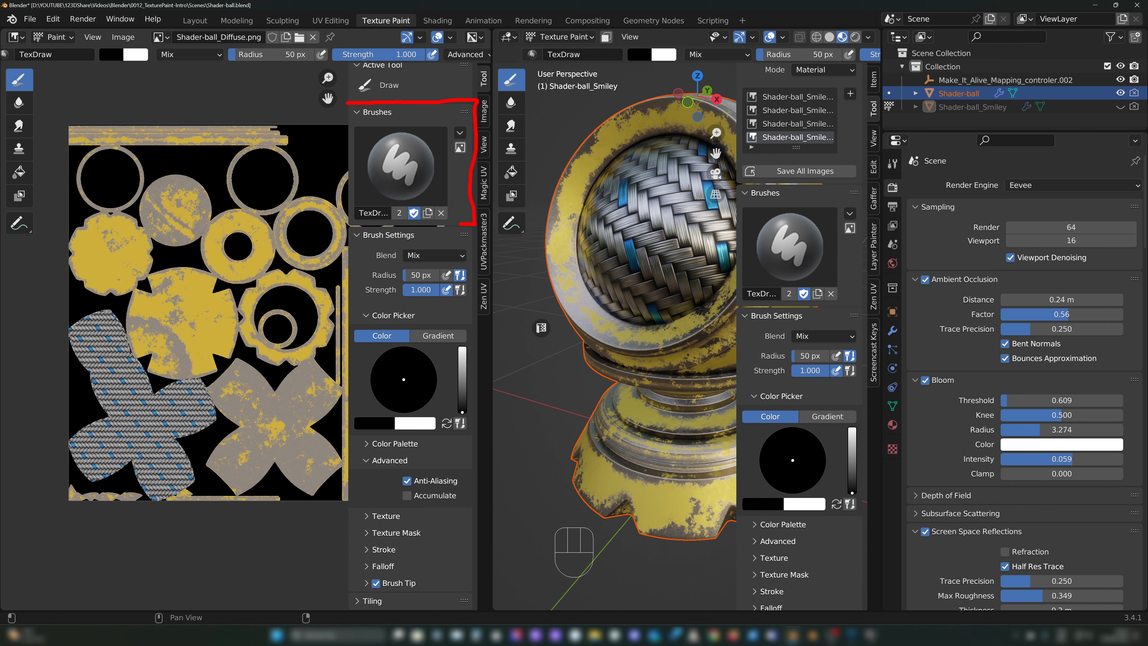
mouse_move(384, 223)
left_mouse_down()
mouse_move(348, 221)
mouse_move(347, 105)
left_mouse_up()
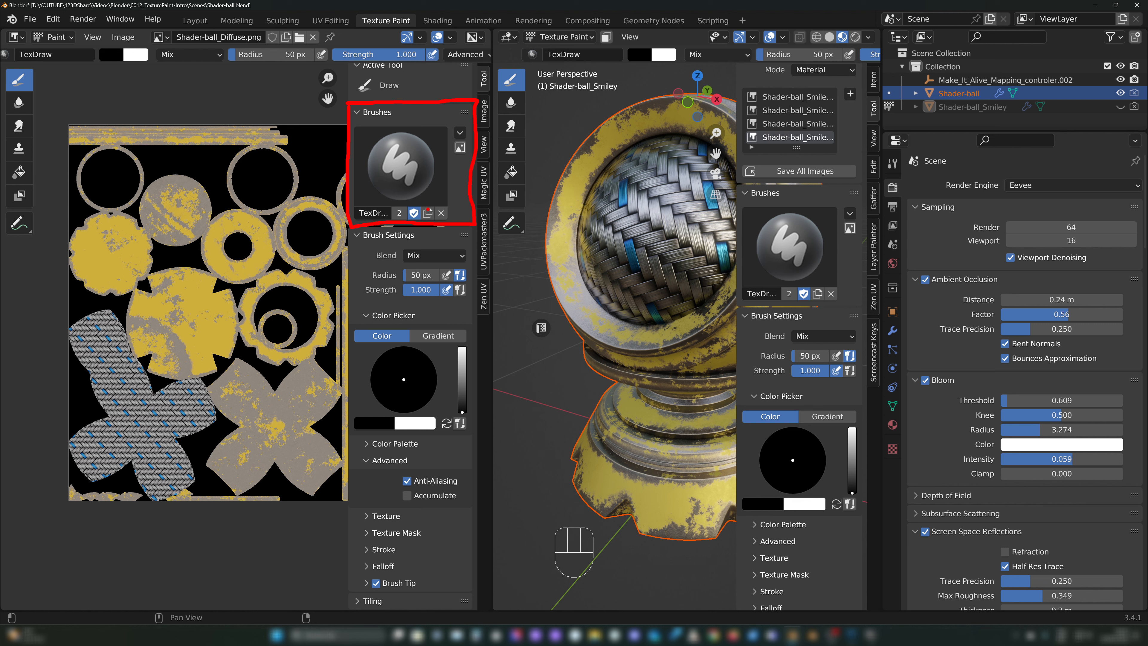
key("Escape")
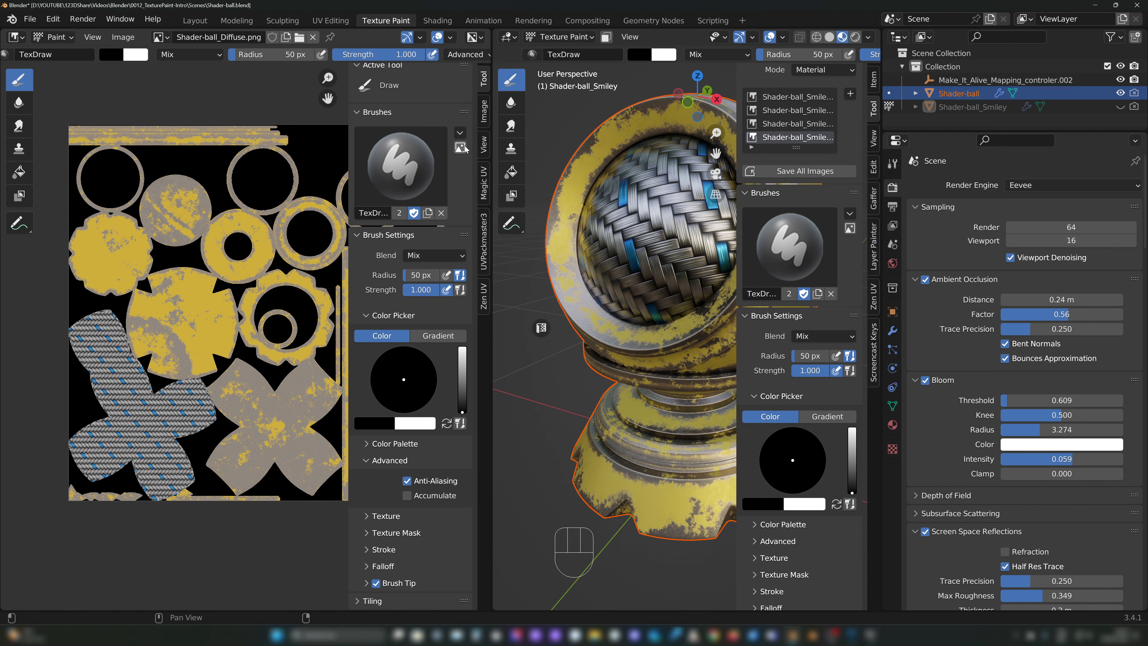
left_click(460, 149)
left_click(460, 148)
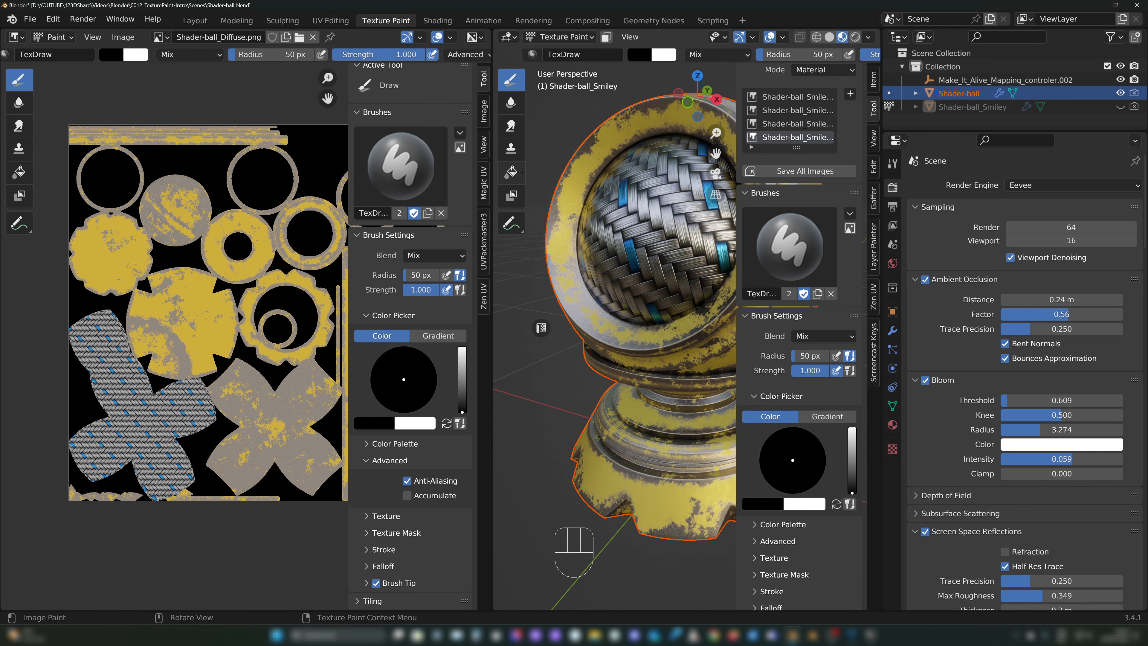
left_click(407, 170)
left_click(407, 258)
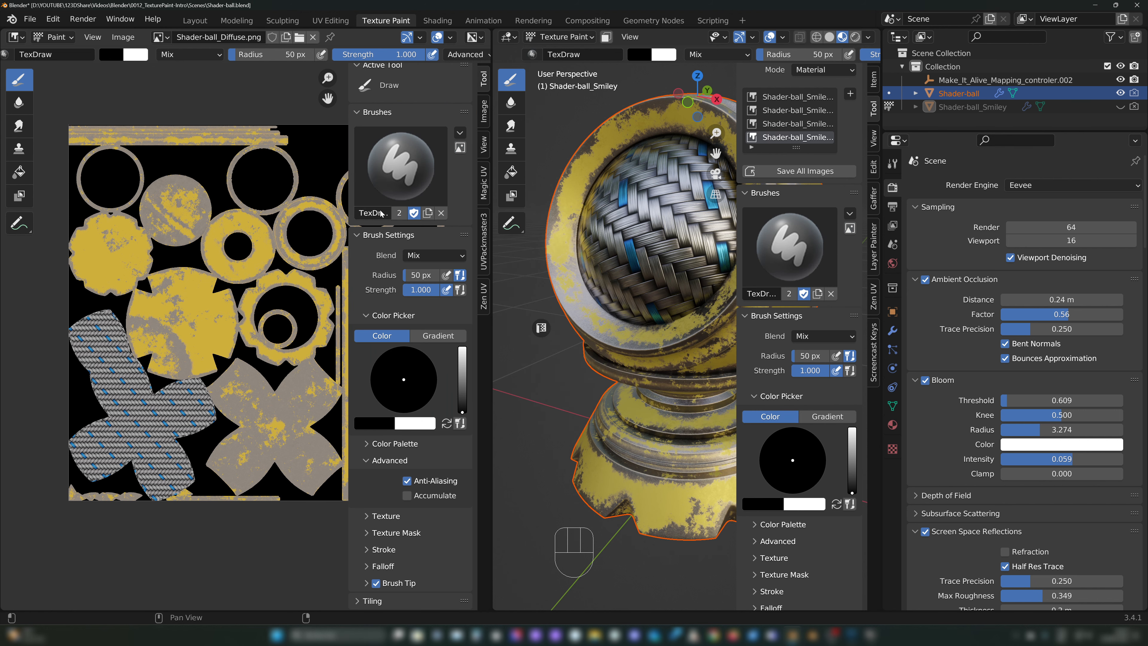
mouse_move(448, 200)
left_mouse_down()
mouse_move(371, 196)
mouse_move(429, 232)
left_mouse_up()
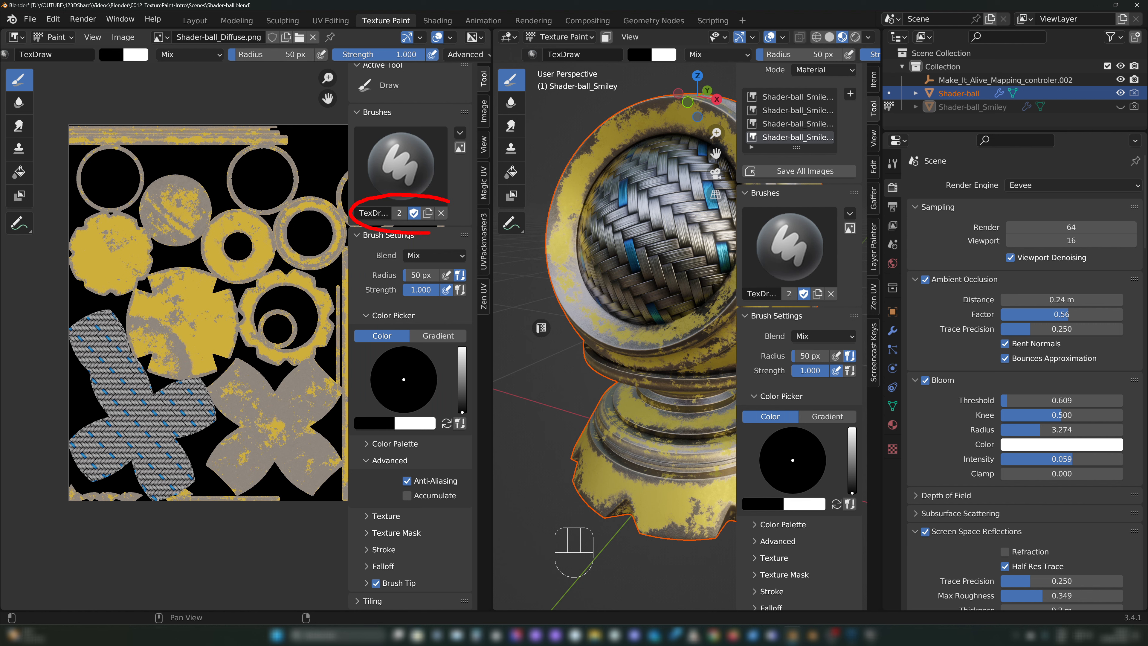
key("Escape")
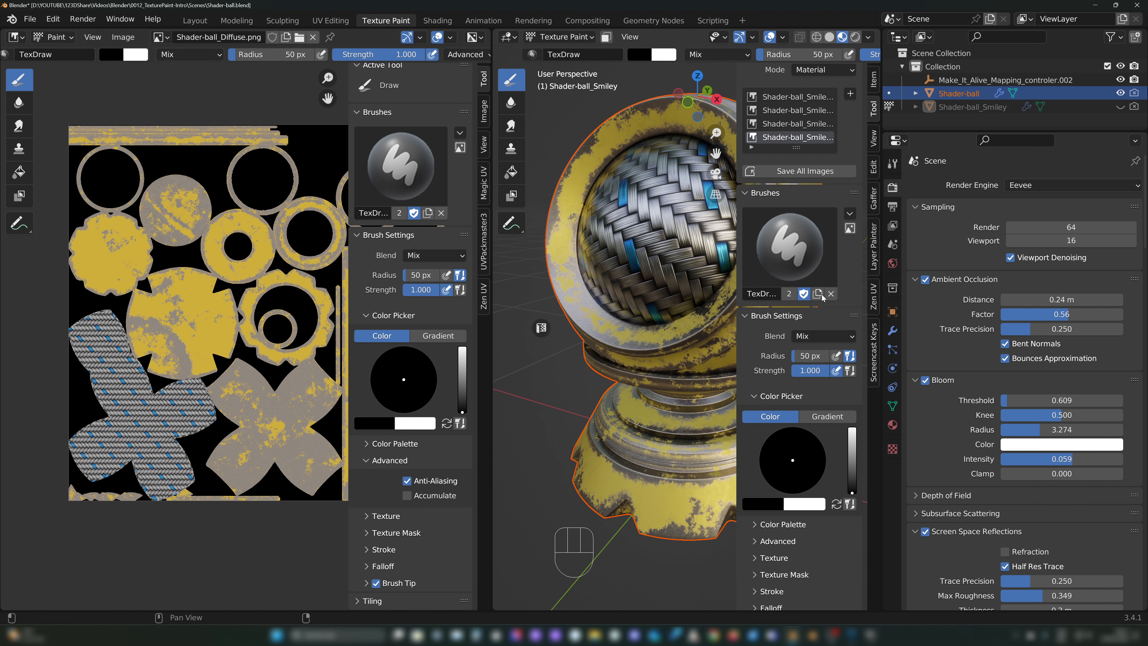
left_click_drag(117, 66, 284, 50)
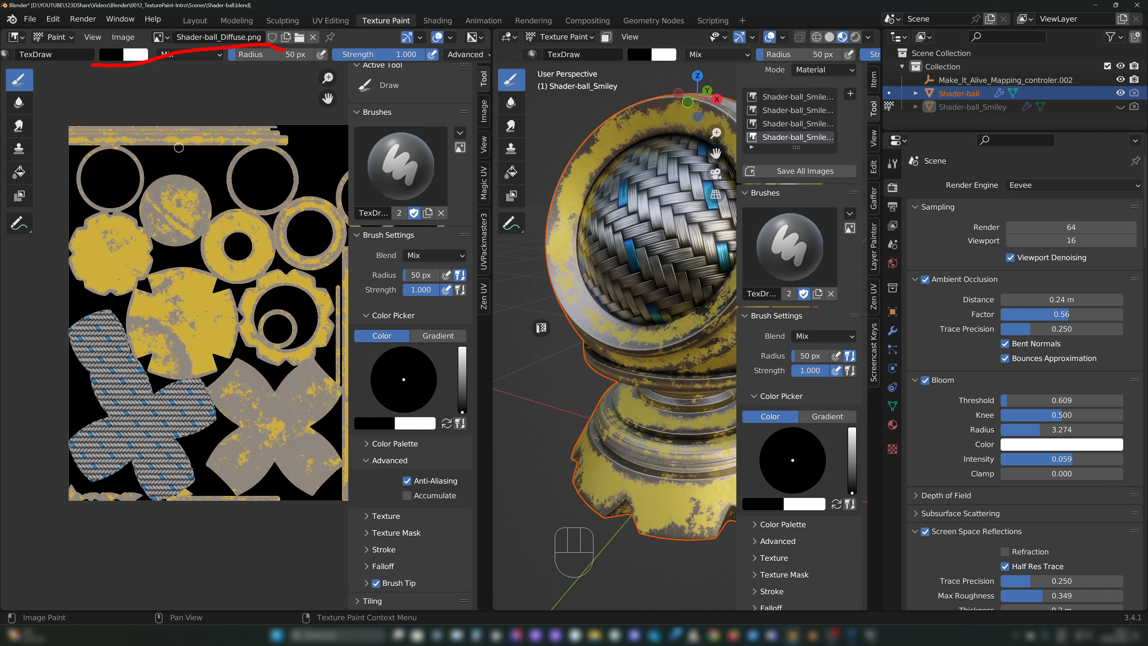
left_click_drag(445, 73, 435, 193)
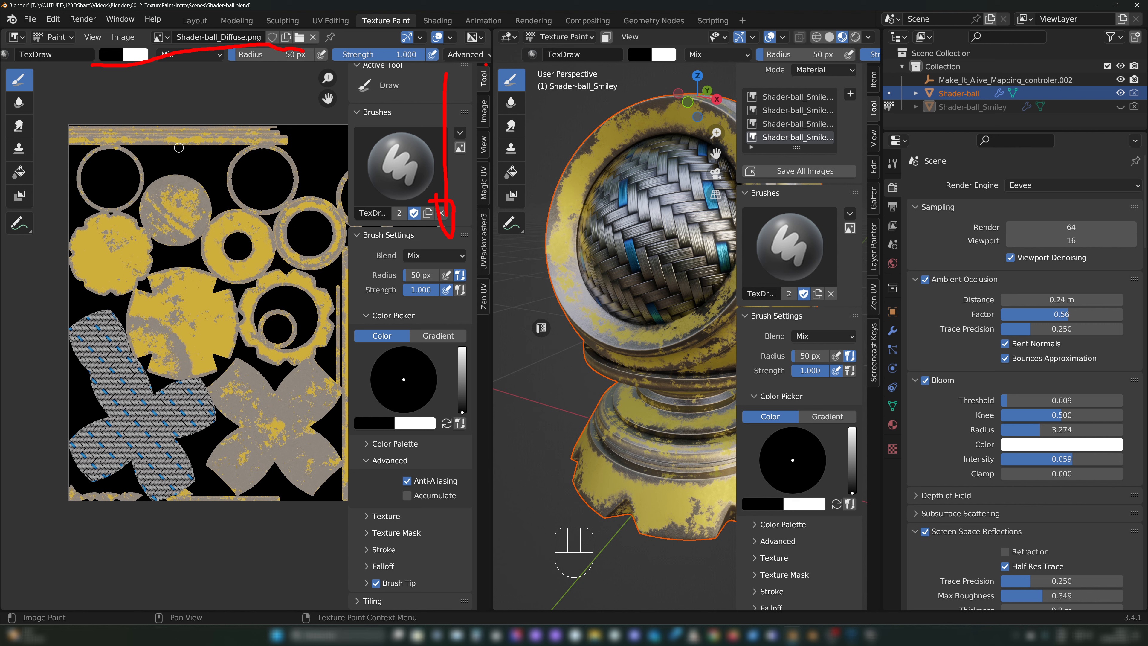
mouse_move(486, 64)
left_mouse_down()
mouse_move(503, 82)
mouse_move(480, 54)
left_mouse_up()
key("Escape")
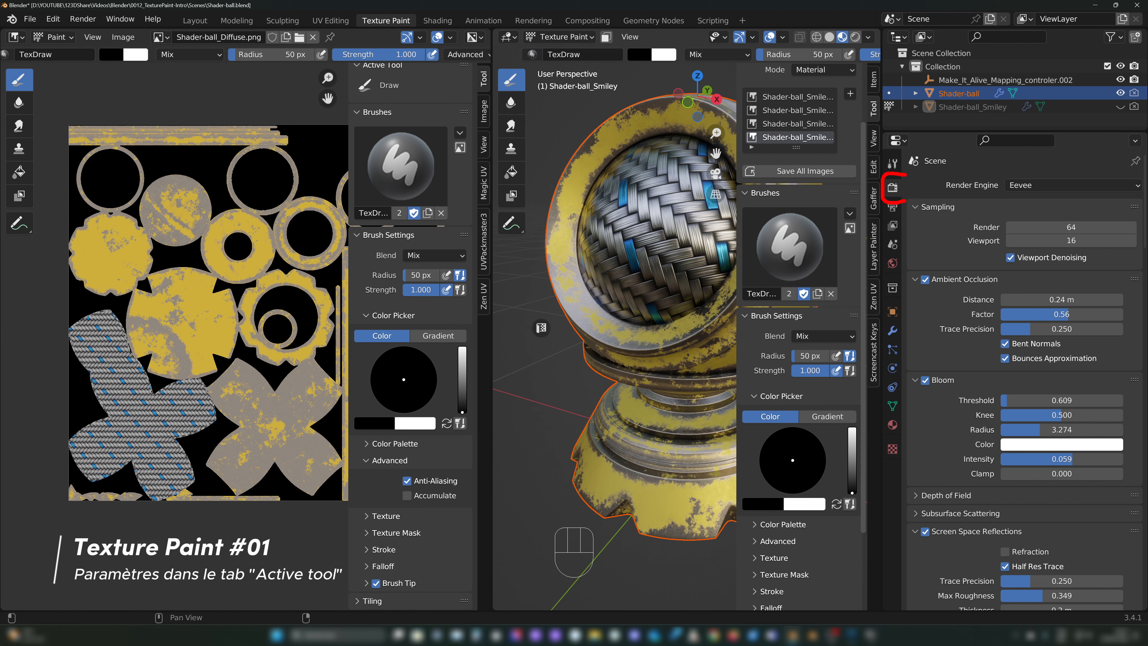
key("Escape")
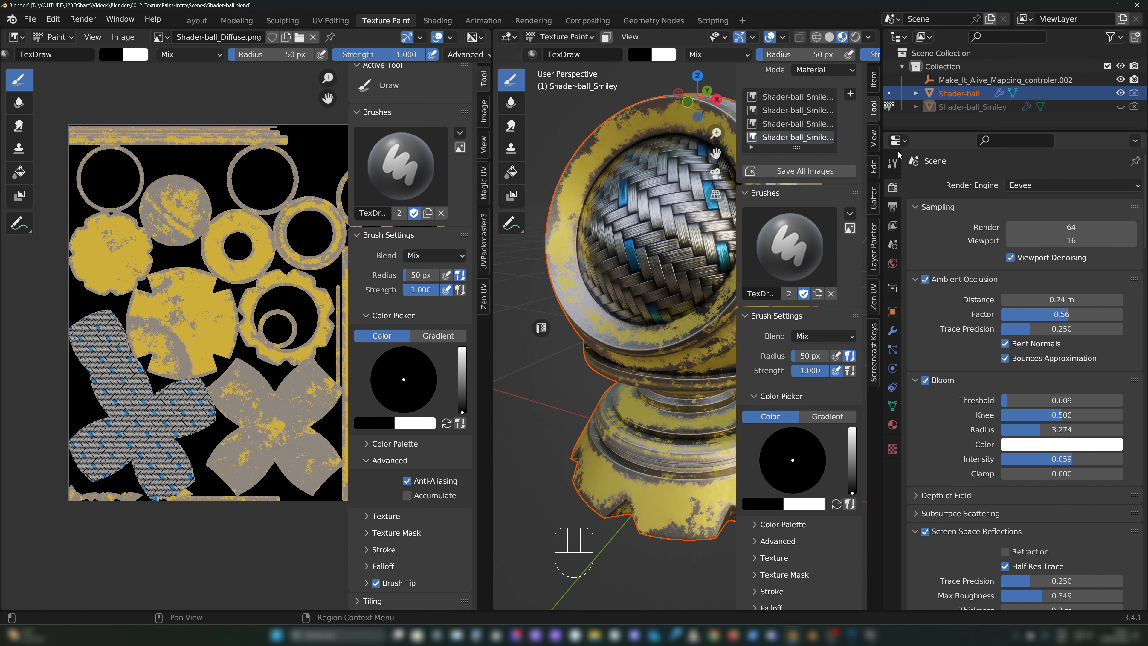
mouse_move(891, 146)
left_mouse_down()
mouse_move(880, 183)
mouse_move(905, 150)
left_mouse_up()
key("Escape")
Step: Show the active tool's settings in the Properties editor, down to the color picker, masking and symmetry sections
left_click(892, 164)
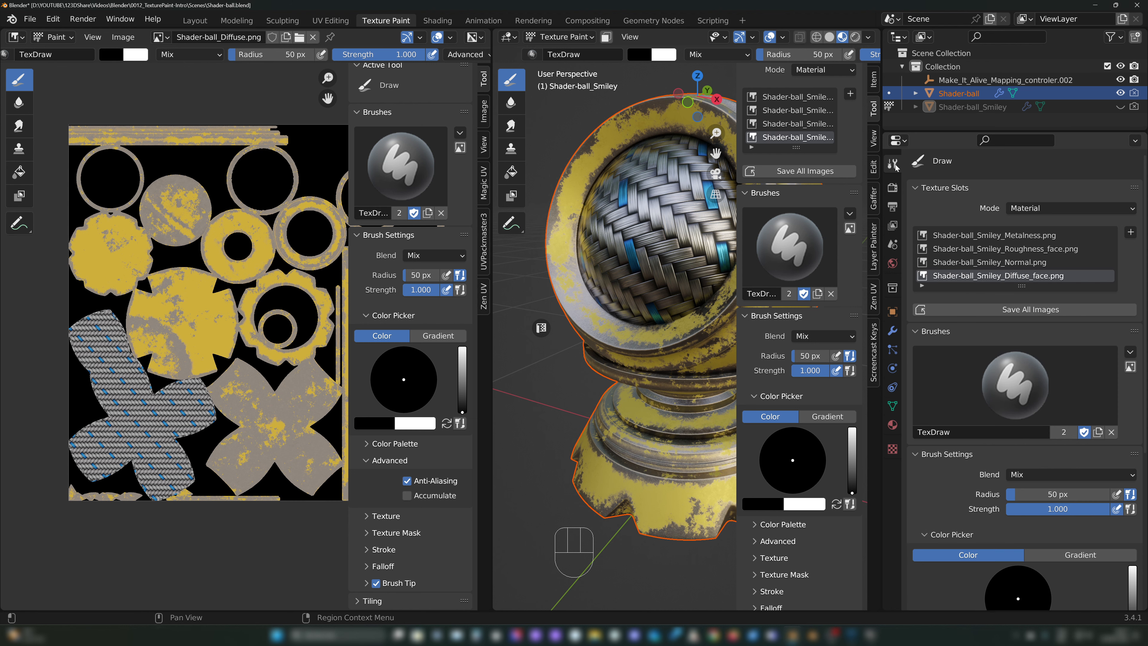
scroll(993, 432, "down", 10)
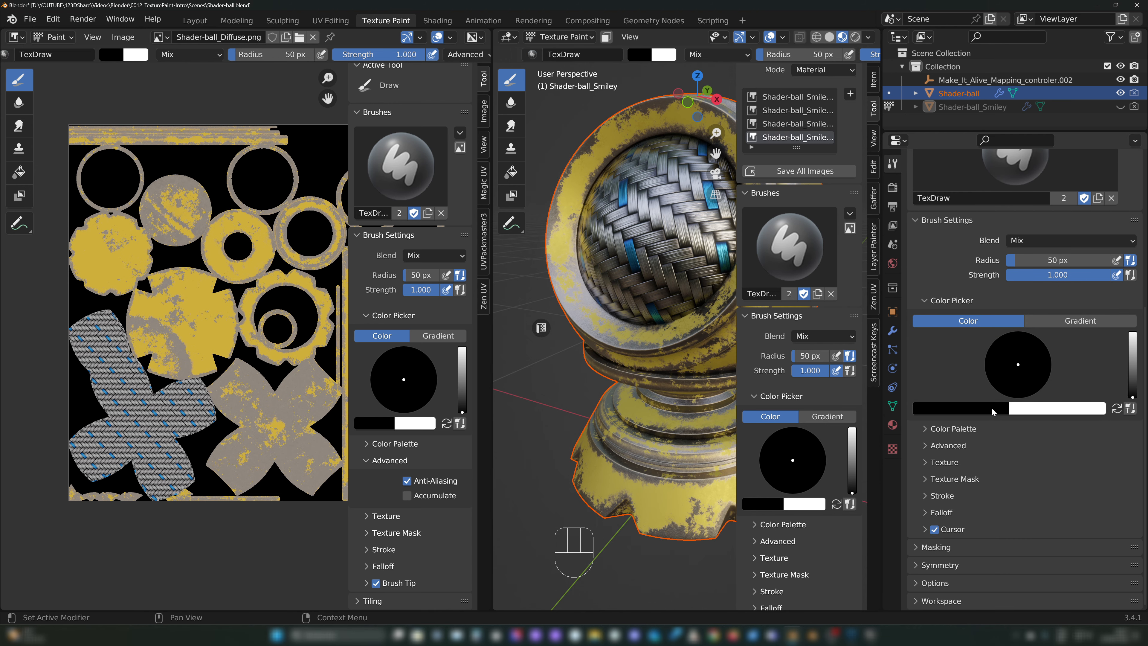
left_click_drag(117, 68, 319, 71)
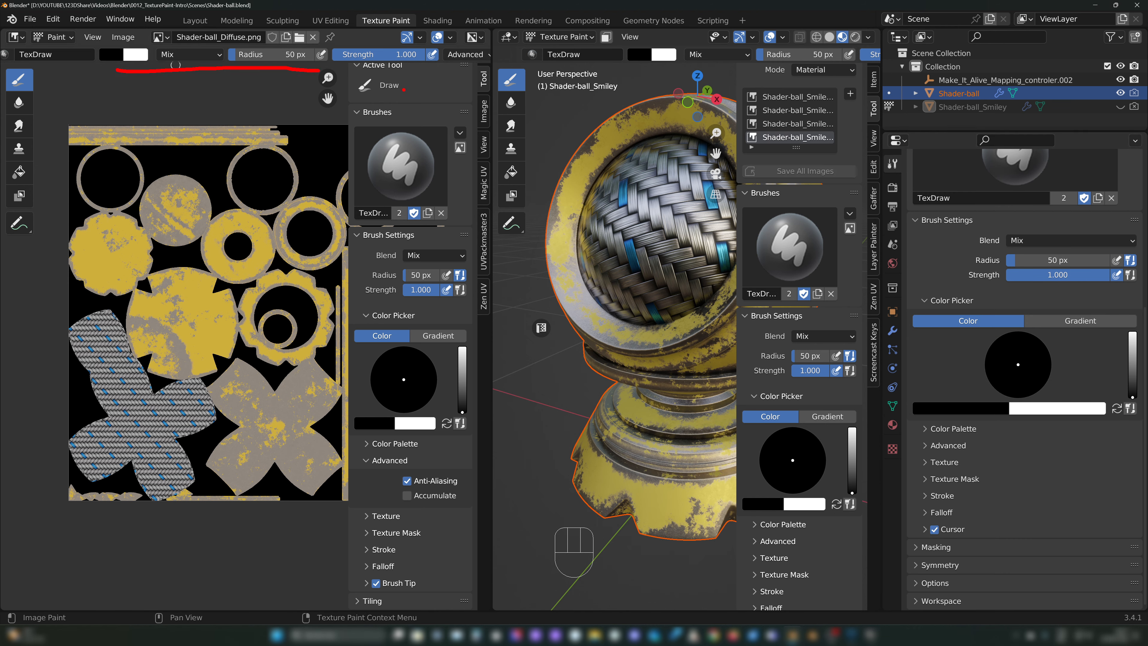
left_click_drag(418, 88, 425, 200)
left_click_drag(966, 298, 986, 464)
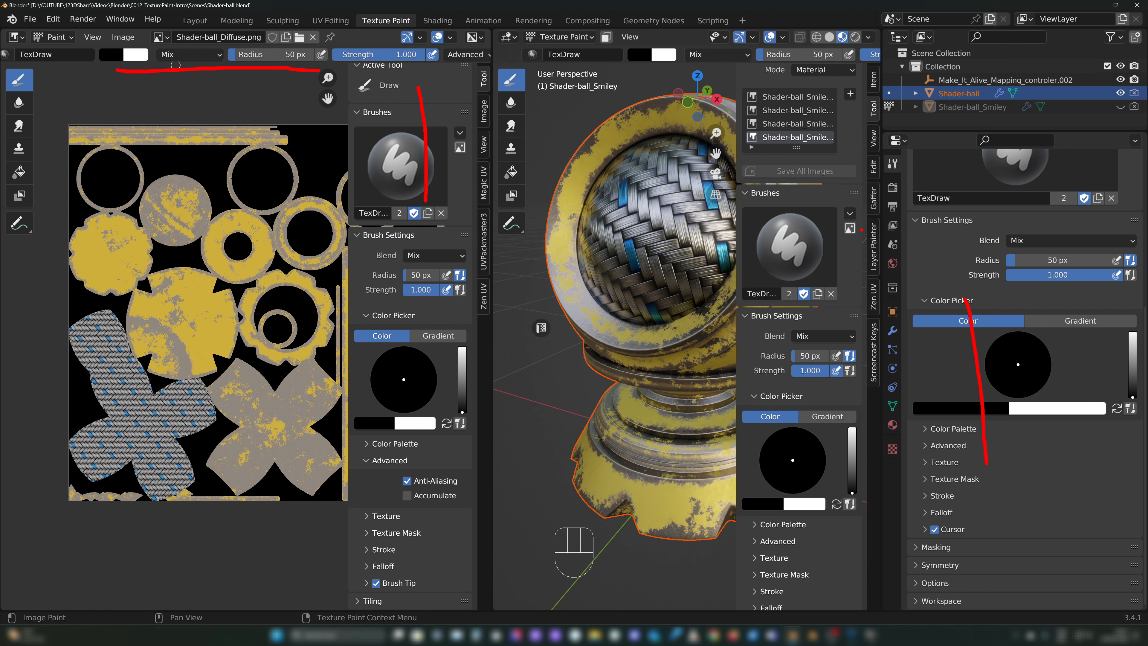
Step: Hide the sidebars of both the 3D viewport and the image editor, and shift the texture slightly in its view
key("n")
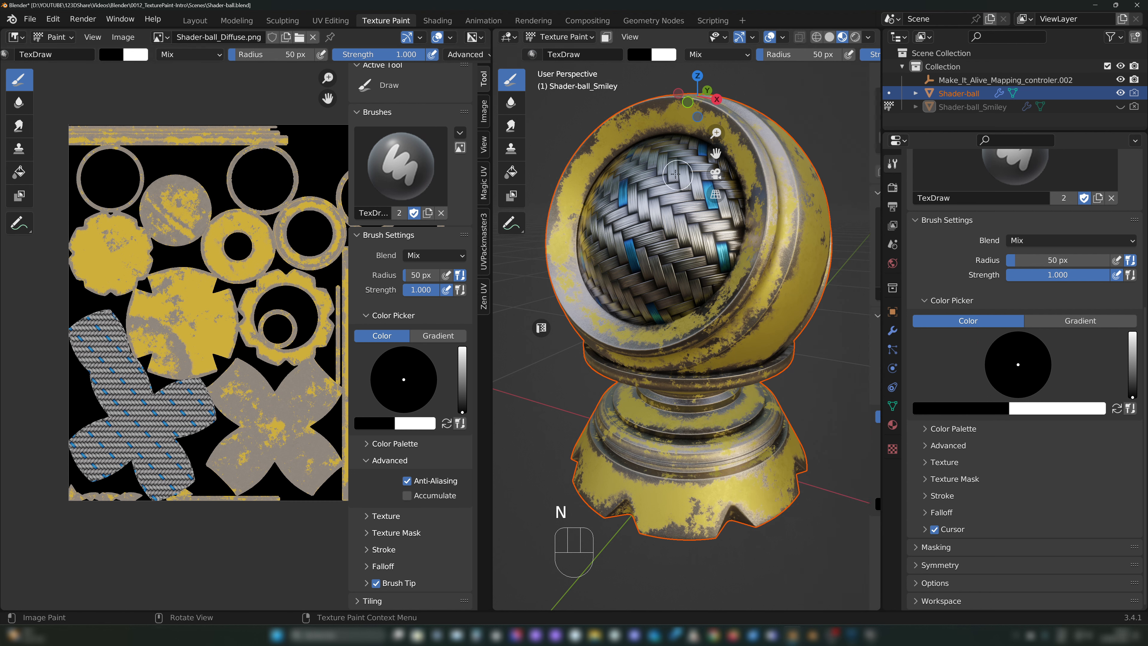
key("n")
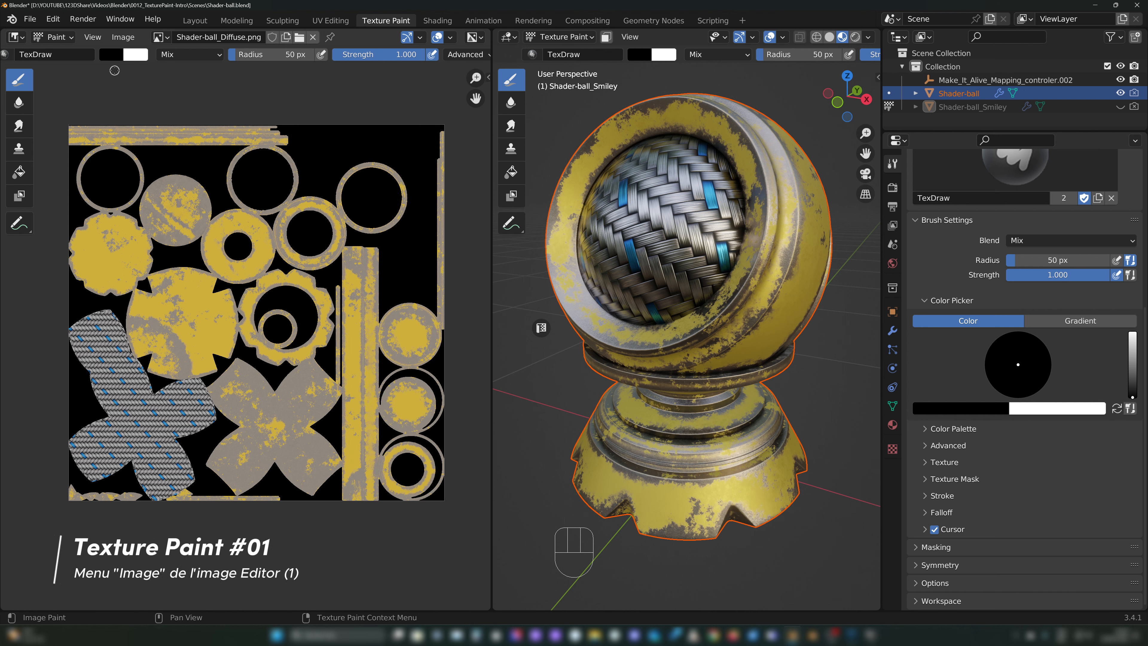
middle_click_drag(316, 105, 326, 106)
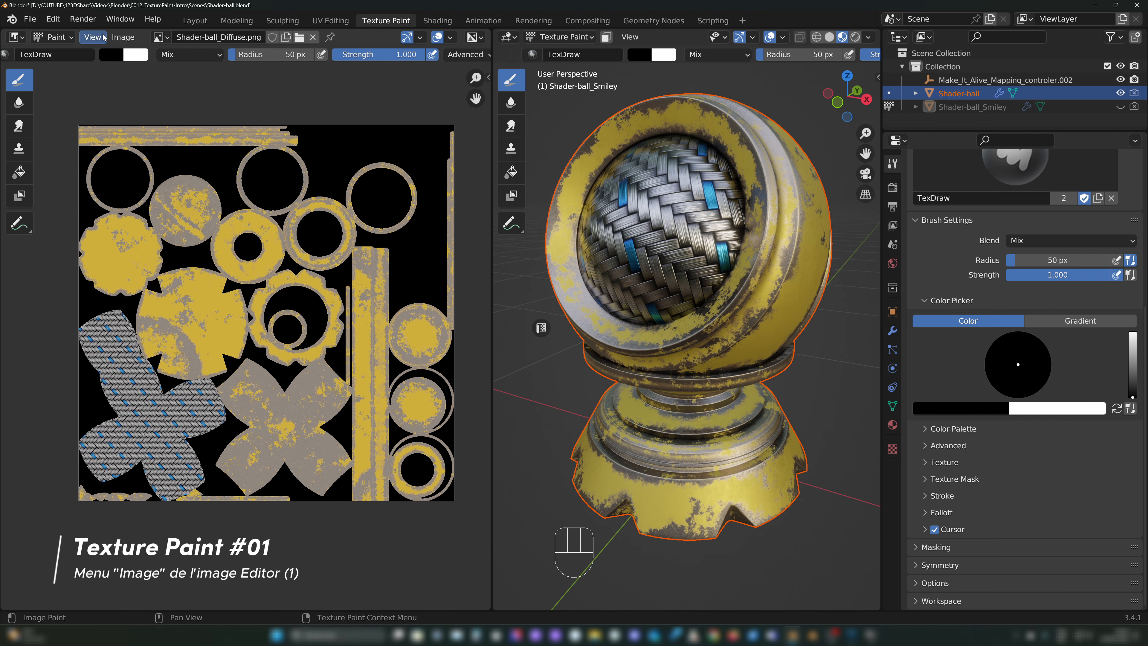
mouse_move(104, 31)
left_mouse_down()
mouse_move(121, 60)
mouse_move(144, 21)
left_mouse_up()
Step: Look through the image editor's Image commands and its list of available images, keeping Shader-ball_Diffuse.png displayed
left_click(123, 37)
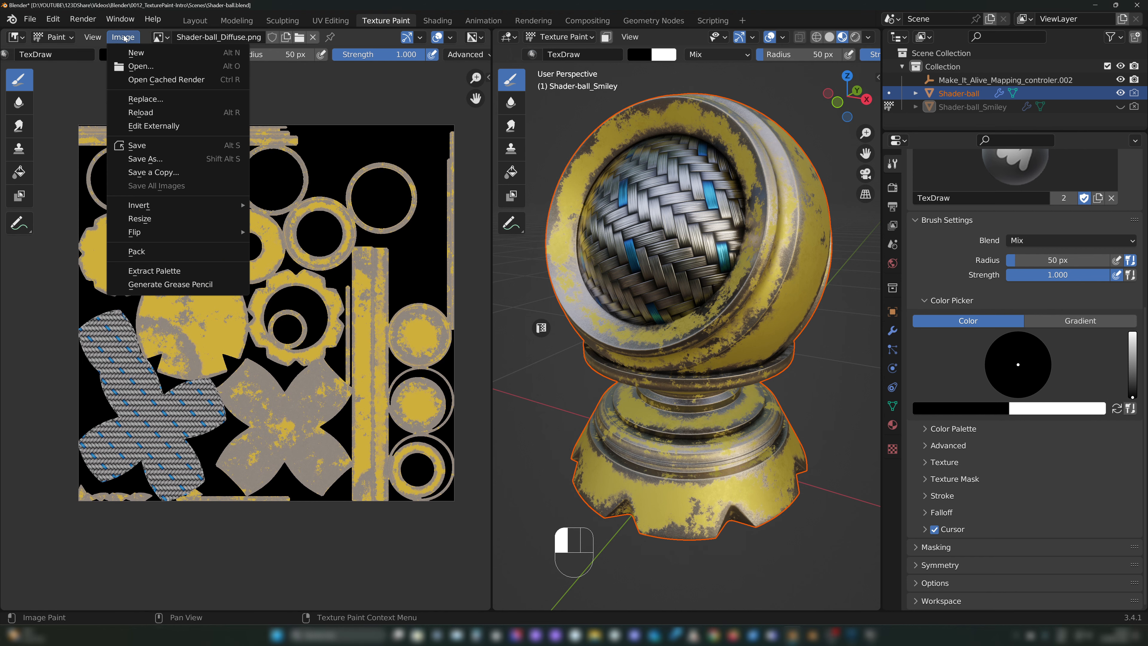
left_click(158, 37)
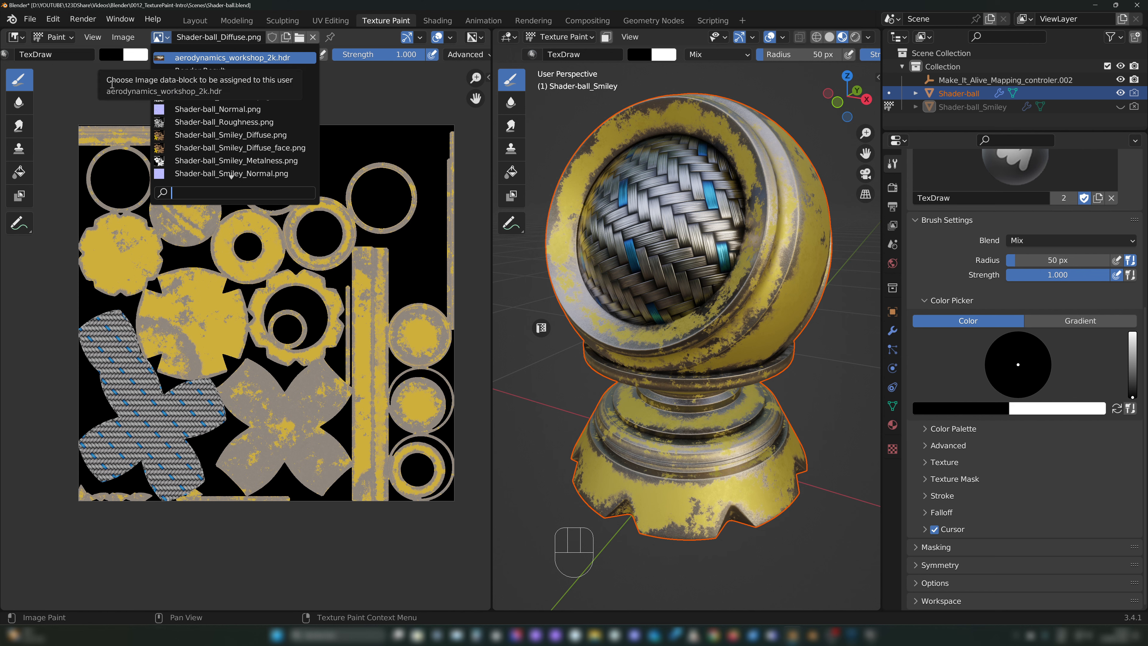
left_click(219, 82)
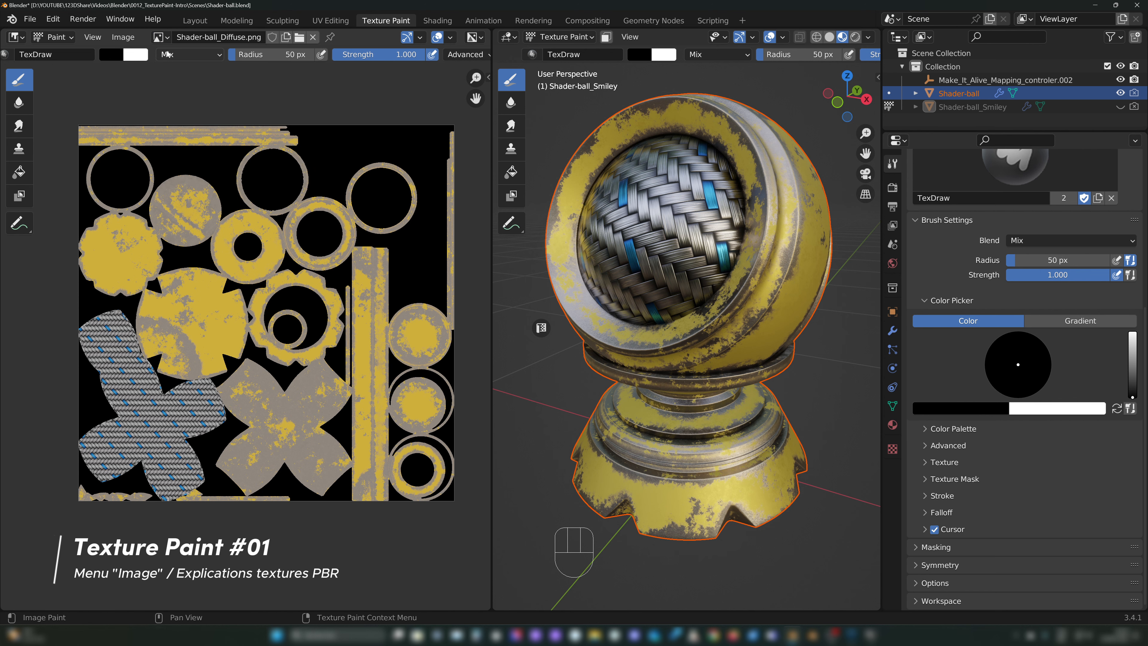
Step: Inspect the Shader-ball_Diffuse.png texture up close alongside the textured shader ball in the 3D viewport
middle_click_drag(321, 355, 335, 330)
scroll(257, 329, "up", 2)
middle_click_drag(257, 329, 267, 335, "shift")
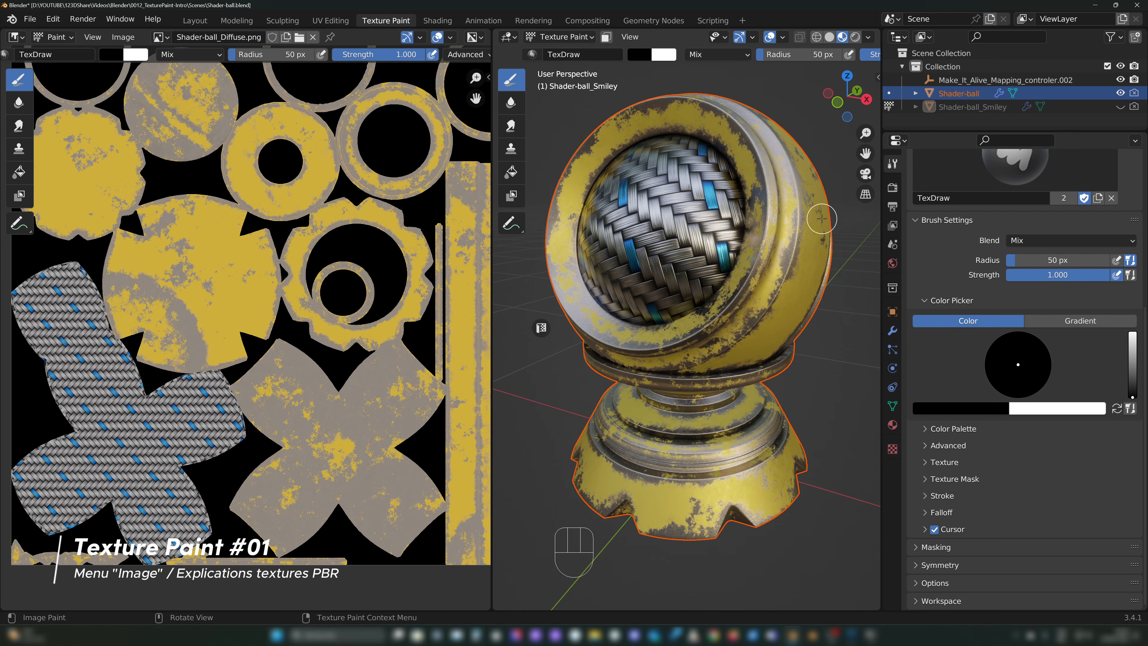
mouse_move(724, 196)
middle_mouse_down()
mouse_move(751, 203)
mouse_move(718, 194)
mouse_move(738, 198)
middle_mouse_up()
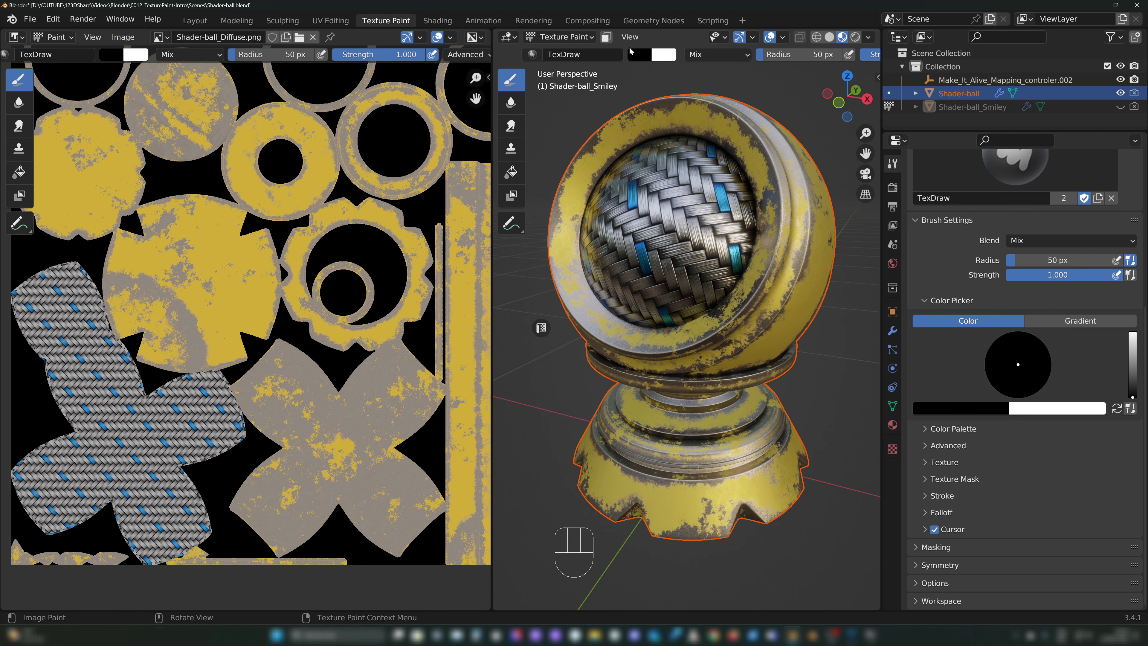
left_click(159, 37)
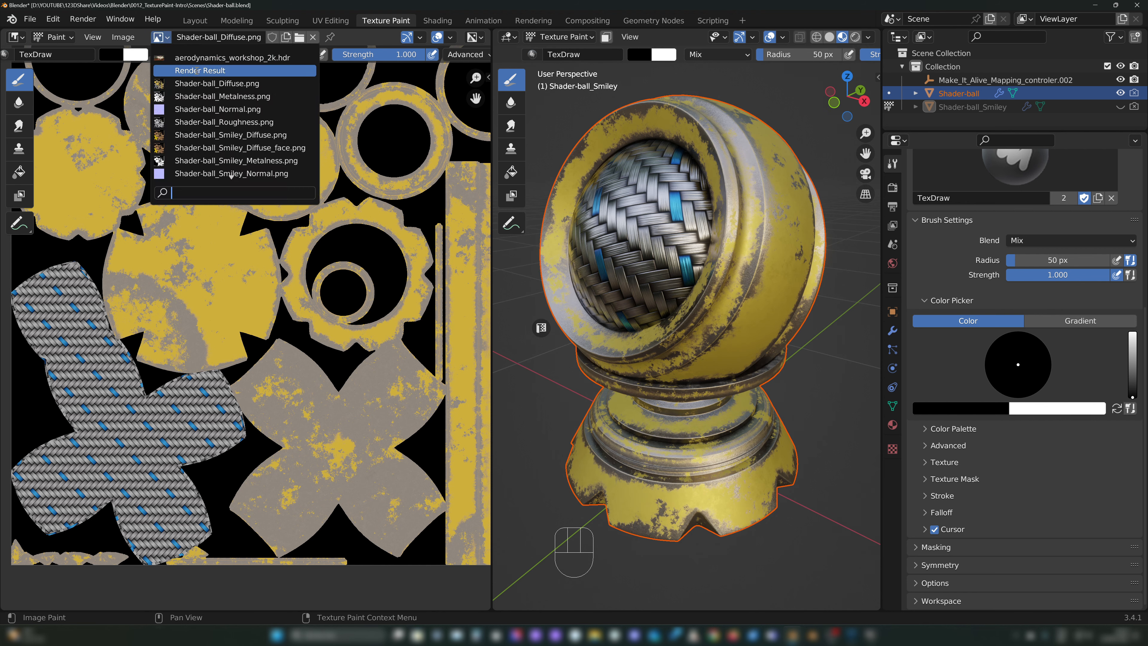
left_click(229, 84)
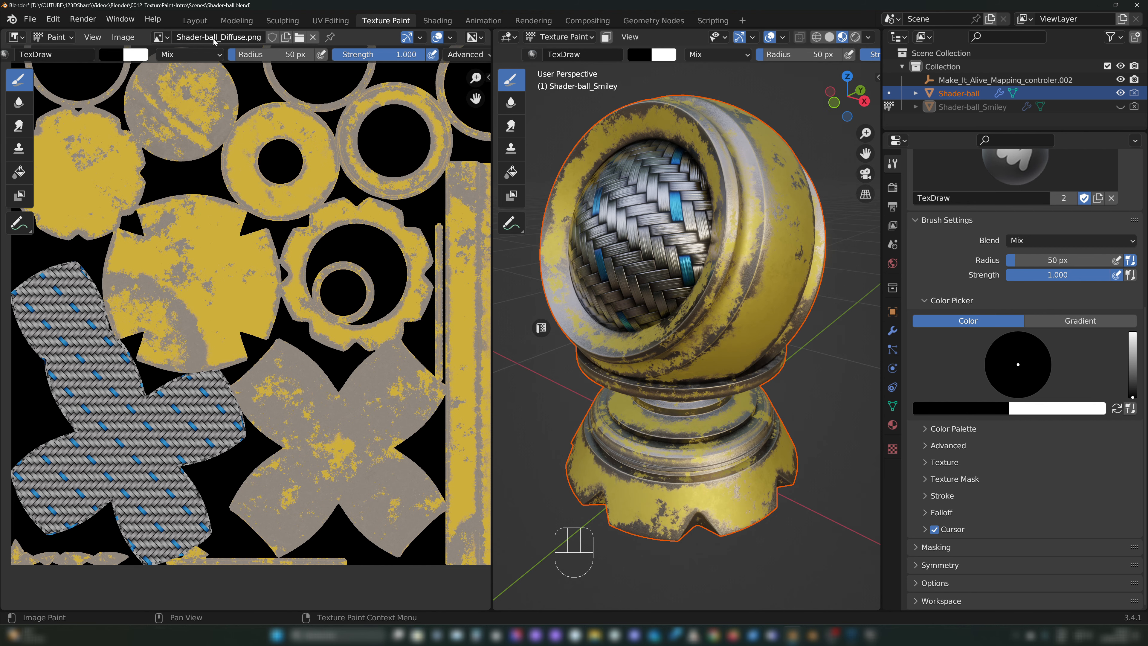
Step: Display Shader-ball_Metalness.png in the image editor, followed by Shader-ball_Roughness.png
left_click(159, 37)
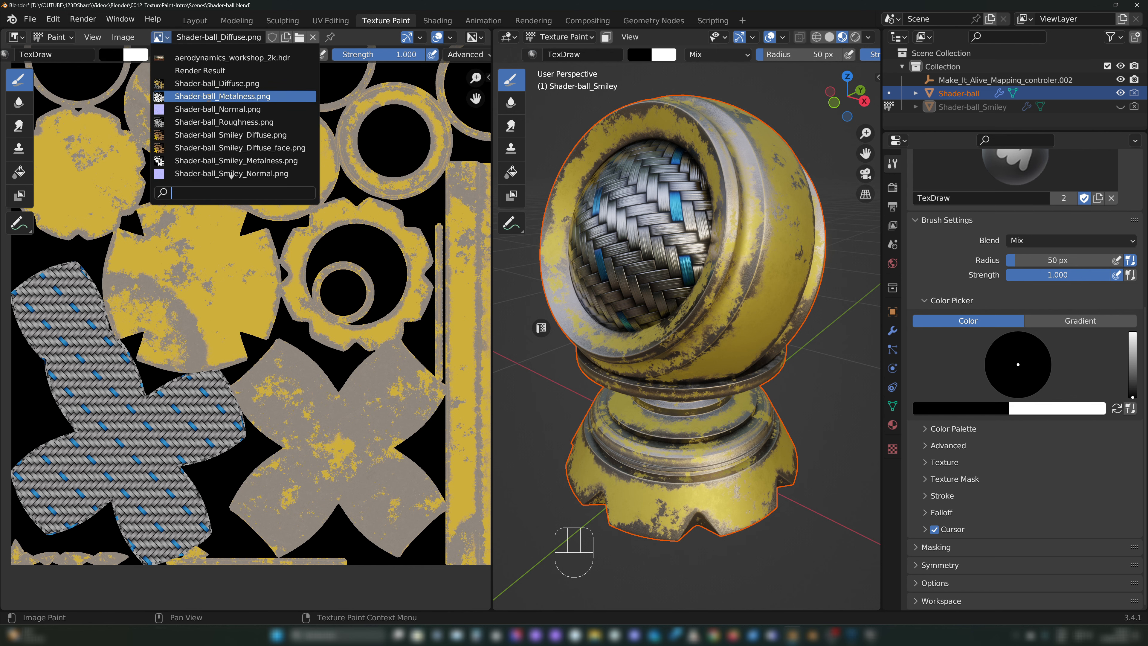
left_click(209, 96)
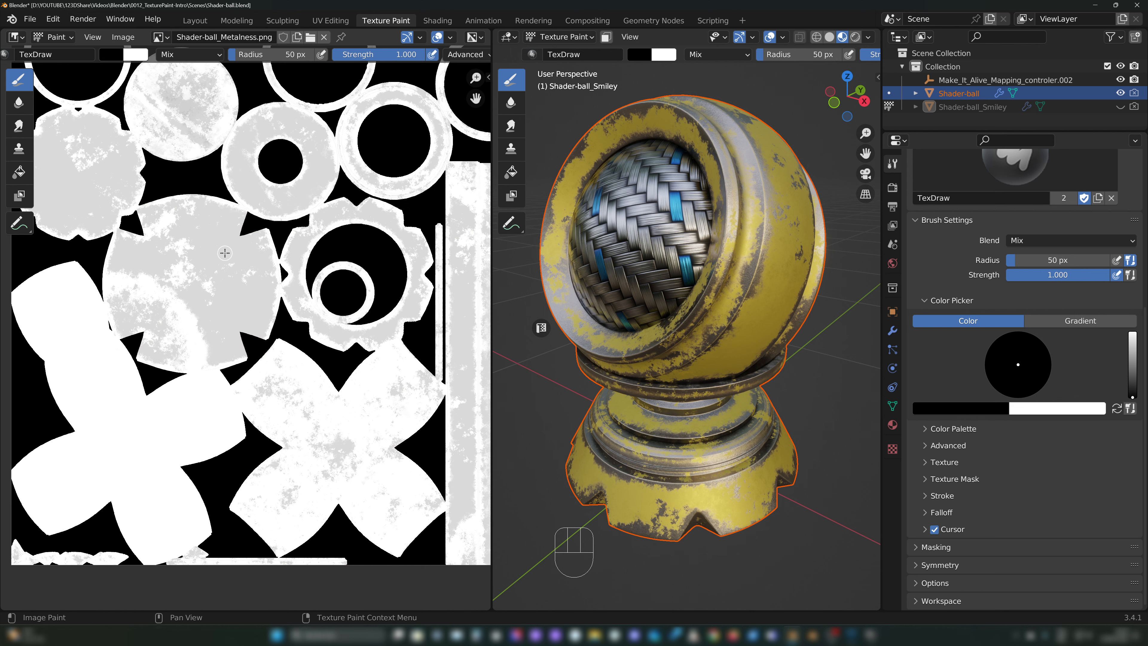
left_click(159, 37)
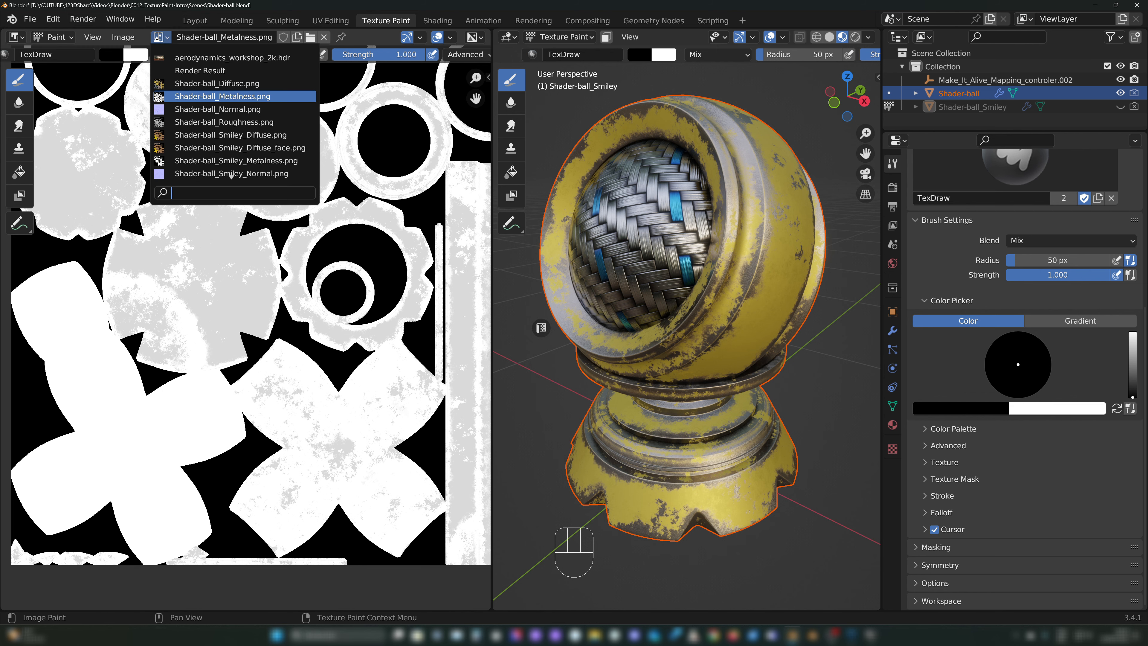
left_click(190, 121)
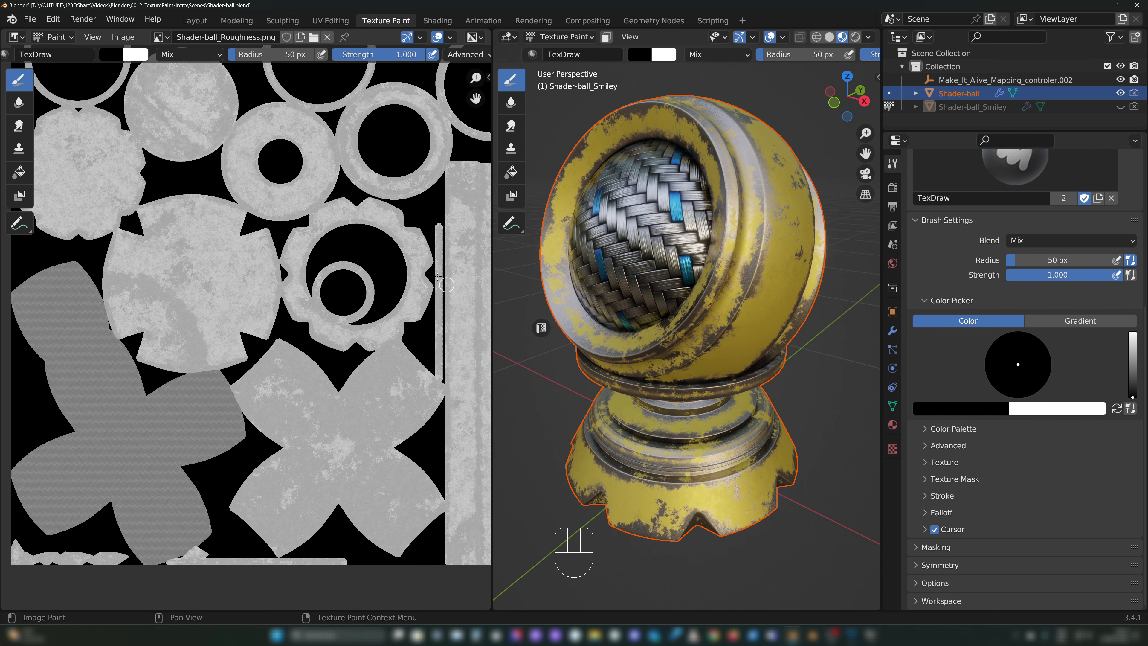
Step: Inspect the surface detail of the Shader-ball_Roughness.png map up close in the image editor
scroll(256, 277, "up", 5)
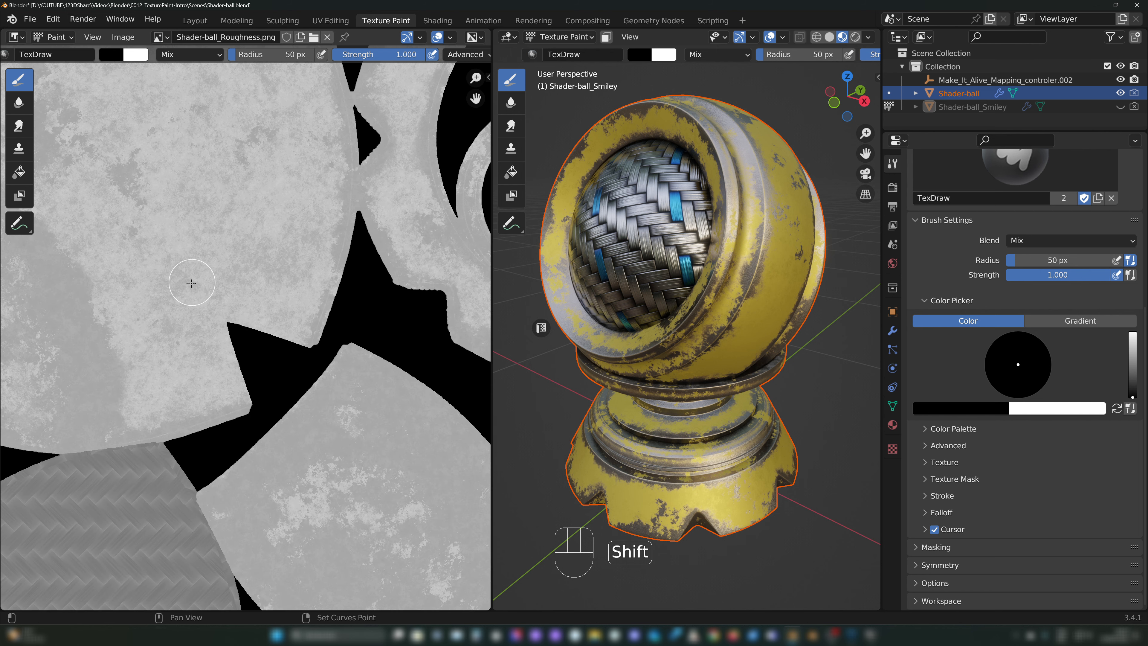
middle_click_drag(184, 308, 321, 213, "shift")
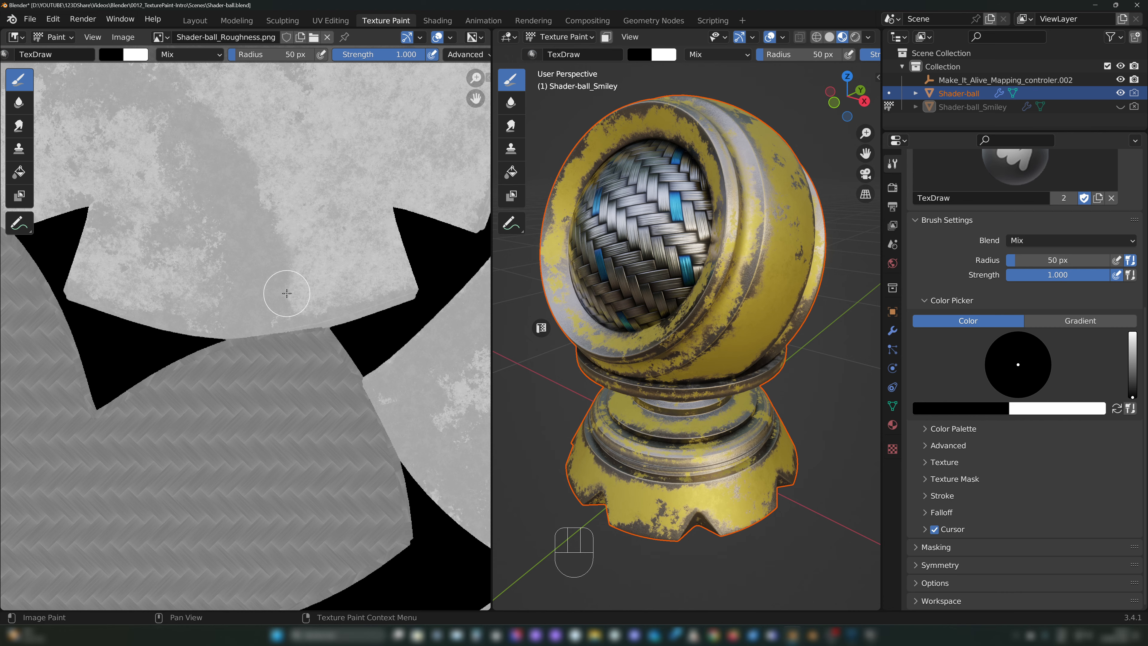
middle_click_drag(323, 138, 330, 305, "shift")
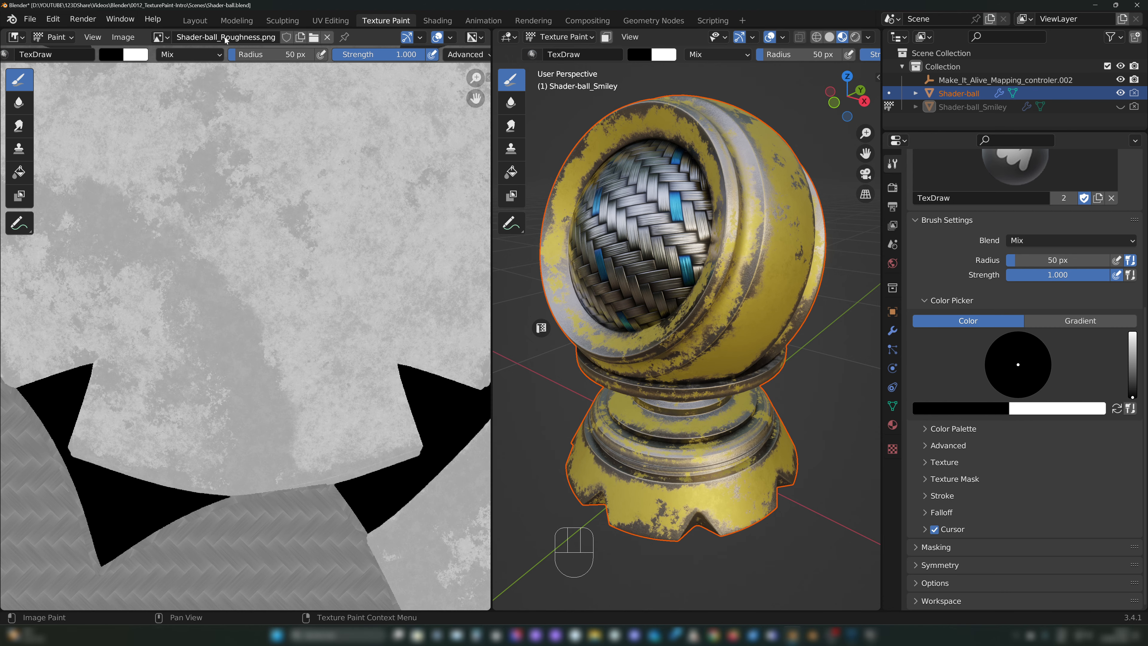
Step: Display Shader-ball_Normal.png in the image editor and examine it alongside the textured shader ball
left_click(162, 37)
left_click(206, 92)
middle_click_drag(308, 259, 326, 429, "shift")
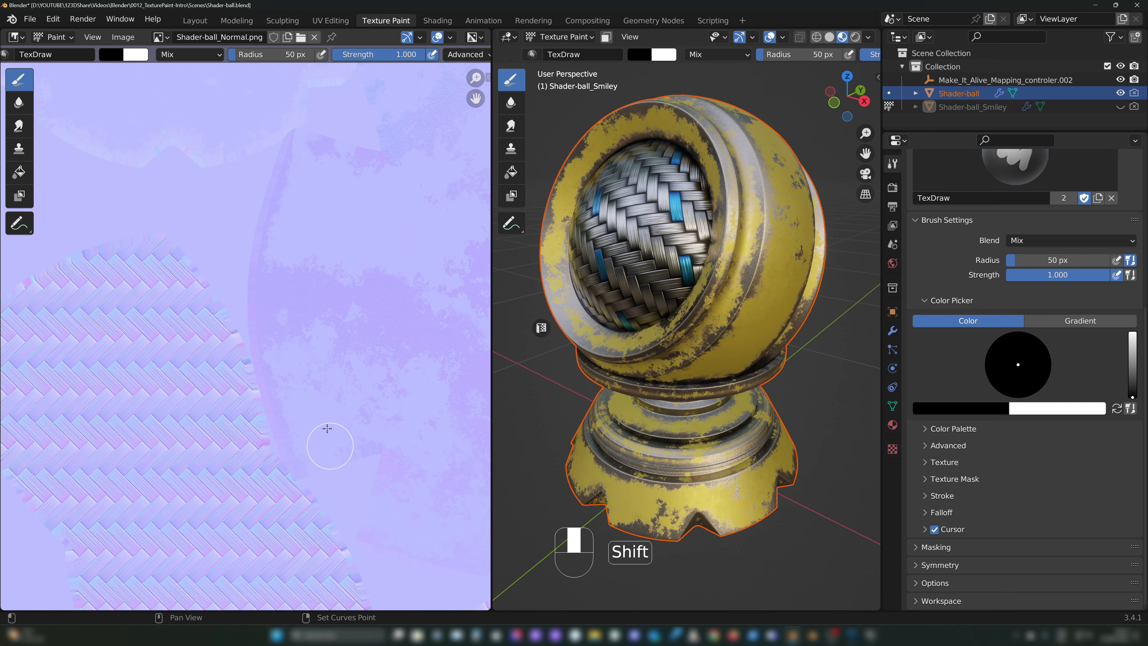
middle_click_drag(319, 282, 269, 398, "shift")
scroll(377, 323, "down", 4)
middle_click_drag(377, 332, 198, 344, "shift")
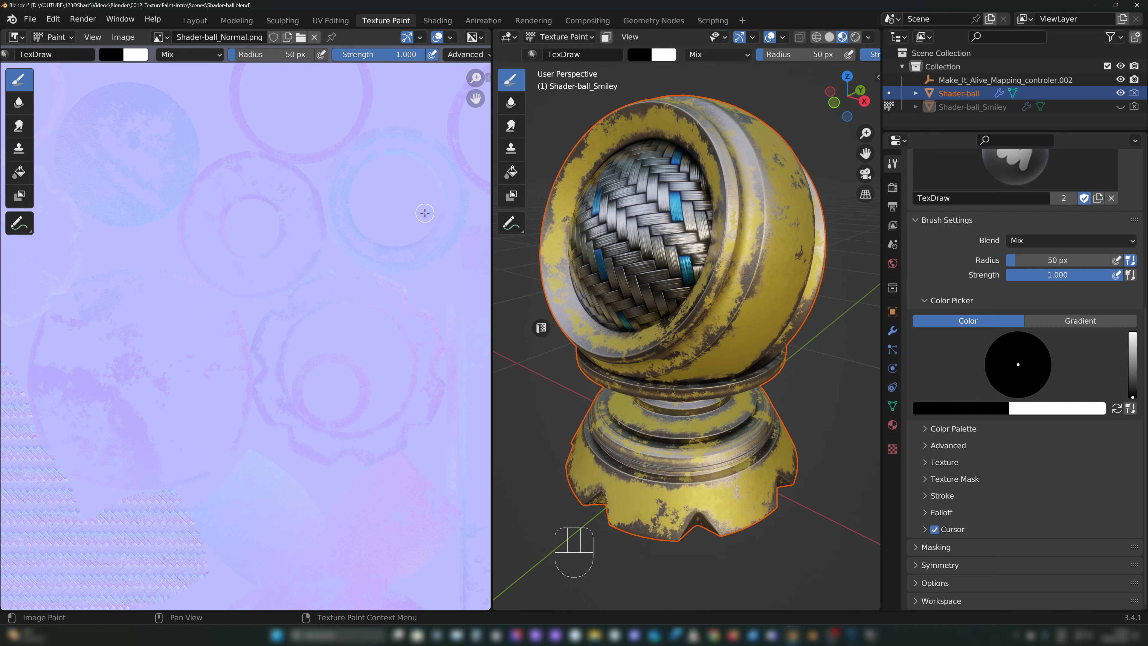
key("Home")
scroll(366, 251, "up", 3)
mouse_move(774, 186)
middle_mouse_down("shift")
mouse_move(788, 141)
mouse_move(755, 190)
middle_mouse_up("shift")
middle_click_drag(755, 190, 797, 167)
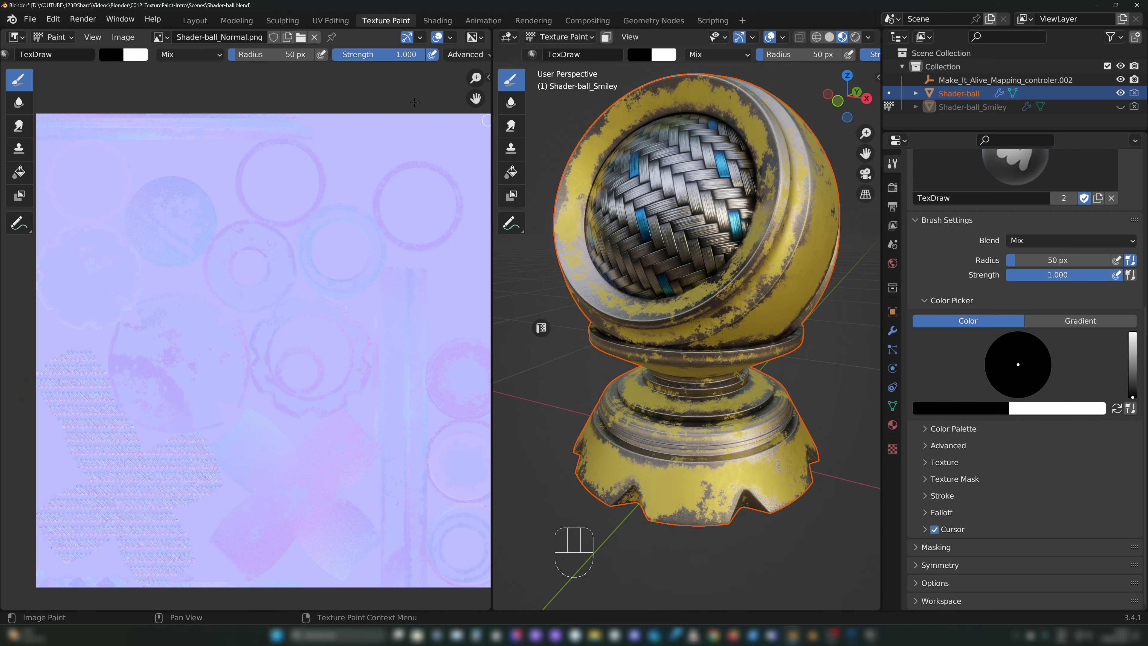
Step: Look through the list of available images and display Shader-ball_Diffuse.png in the image editor
left_click(160, 37)
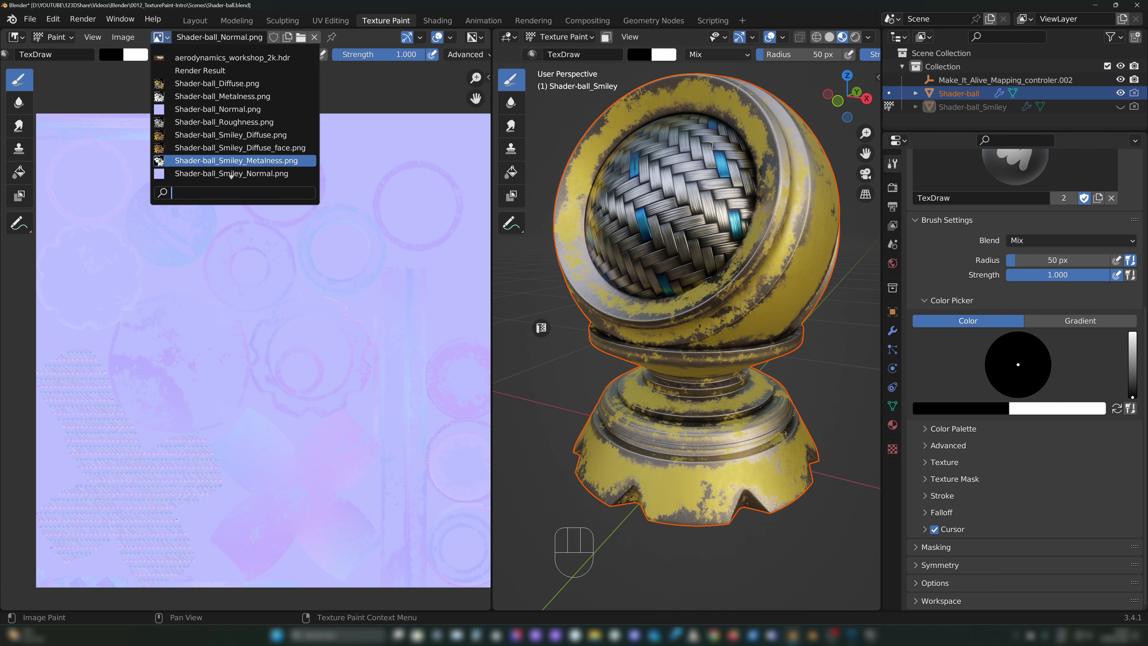
mouse_move(721, 140)
middle_mouse_down()
mouse_move(728, 132)
mouse_move(712, 144)
mouse_move(732, 147)
mouse_move(687, 181)
middle_mouse_up()
scroll(718, 144, "up", 1)
left_click(161, 38)
left_click(208, 63)
middle_click_drag(253, 362, 262, 301)
Step: Set the brush color to bright red and paint a round spot on the woven part of the diffuse texture
left_click_drag(1132, 397, 1132, 331)
left_click(1022, 398)
left_click_drag(135, 440, 139, 457)
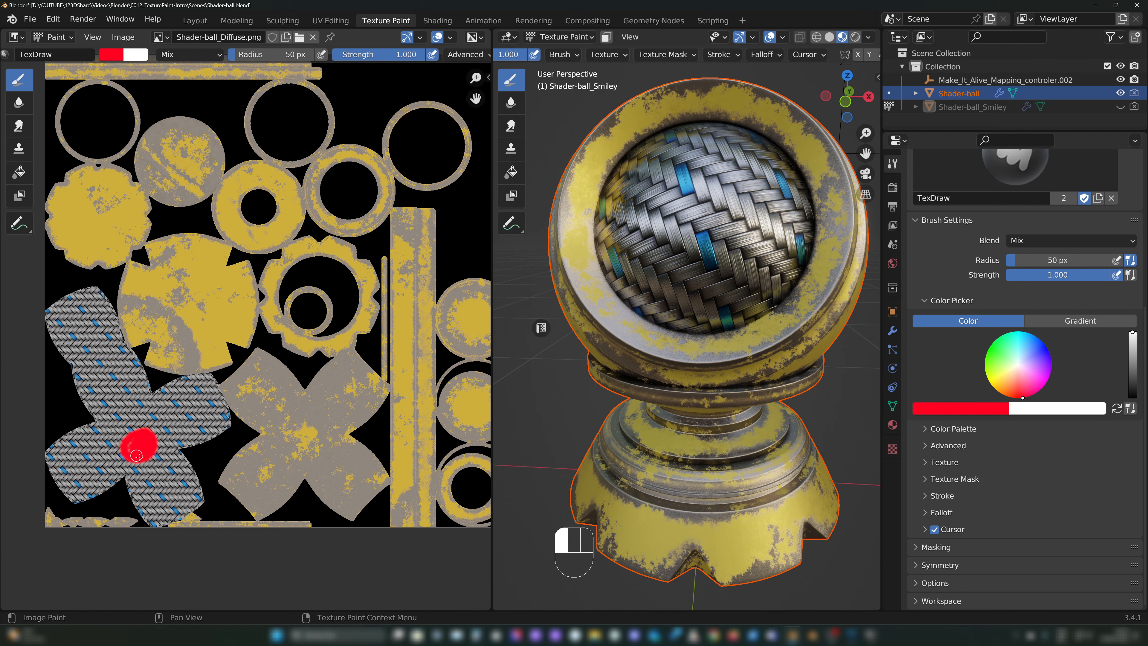
Step: Inspect the painted red spot on the shader ball's woven surface in the 3D viewport
left_click_drag(667, 201, 695, 231)
scroll(684, 210, "up", 4)
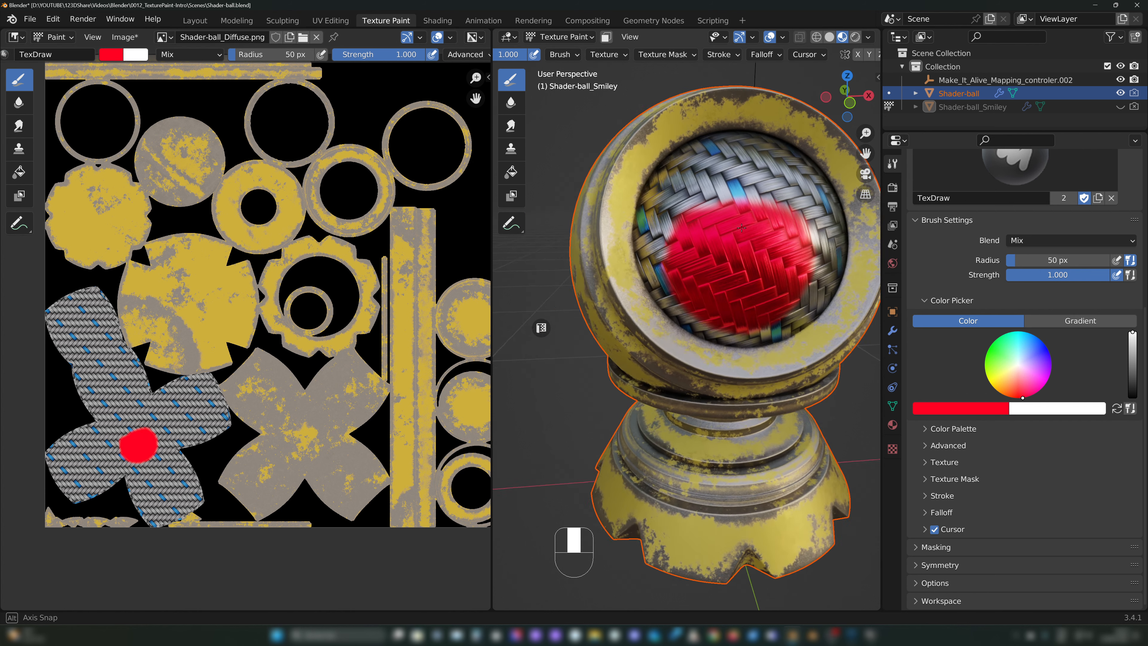
mouse_move(639, 163)
left_mouse_down()
mouse_move(754, 150)
mouse_move(662, 148)
mouse_move(723, 169)
left_mouse_up()
mouse_move(723, 175)
middle_mouse_down()
mouse_move(683, 183)
mouse_move(700, 208)
middle_mouse_up()
scroll(683, 183, "down", 3)
scroll(679, 184, "up", 2)
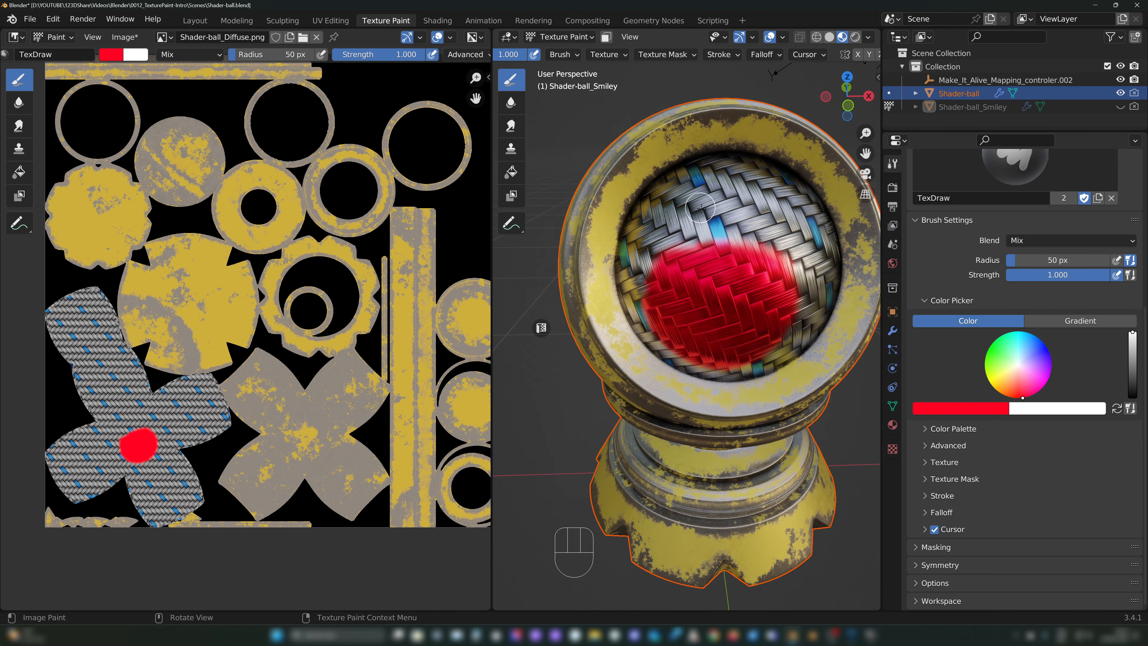
middle_click_drag(822, 154, 626, 158)
Step: Switch to Object Mode, make Shader-ball the active object, and return it to Texture Paint mode
left_click(560, 36)
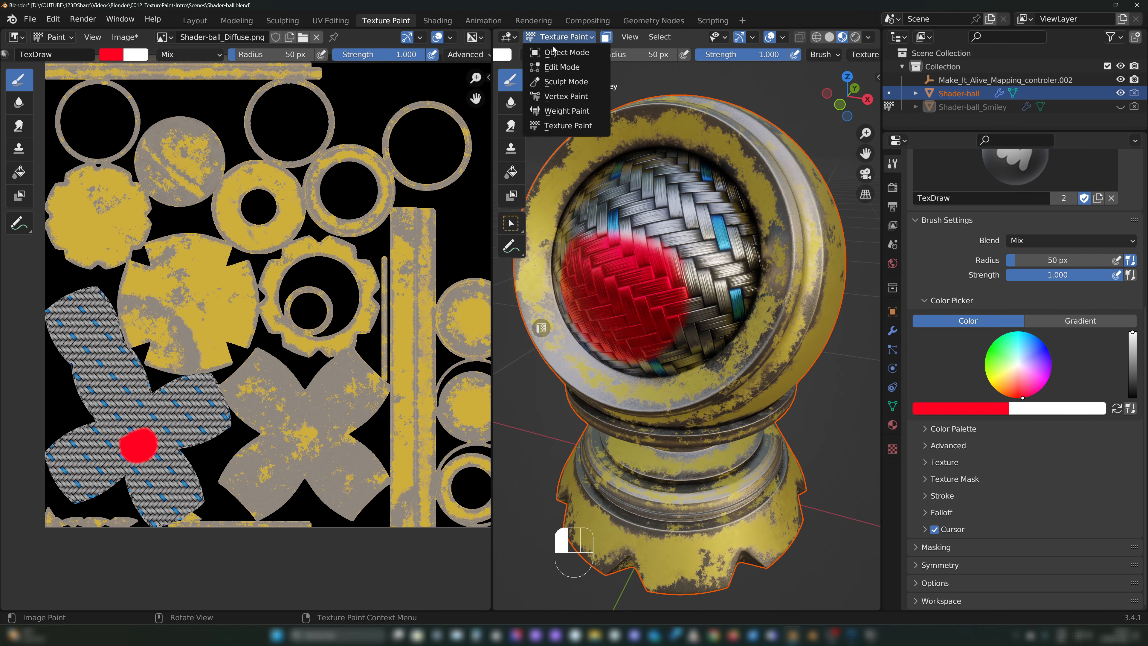
left_click(565, 53)
middle_click_drag(570, 68, 567, 51)
left_click(633, 117)
left_click(560, 37)
left_click(565, 119)
Step: Enable paint masking on the shader ball with all faces selected to overlay its UV layout on the diffuse texture
middle_click_drag(655, 181, 667, 188)
key("a")
left_click(606, 37)
mouse_move(693, 221)
left_mouse_down()
mouse_move(717, 250)
mouse_move(601, 226)
mouse_move(633, 230)
mouse_move(705, 203)
mouse_move(704, 180)
mouse_move(666, 172)
mouse_move(737, 195)
mouse_move(718, 251)
mouse_move(772, 280)
mouse_move(674, 357)
mouse_move(602, 298)
mouse_move(646, 181)
mouse_move(588, 224)
mouse_move(632, 360)
mouse_move(775, 275)
mouse_move(748, 193)
left_mouse_up()
middle_click_drag(312, 393, 316, 383)
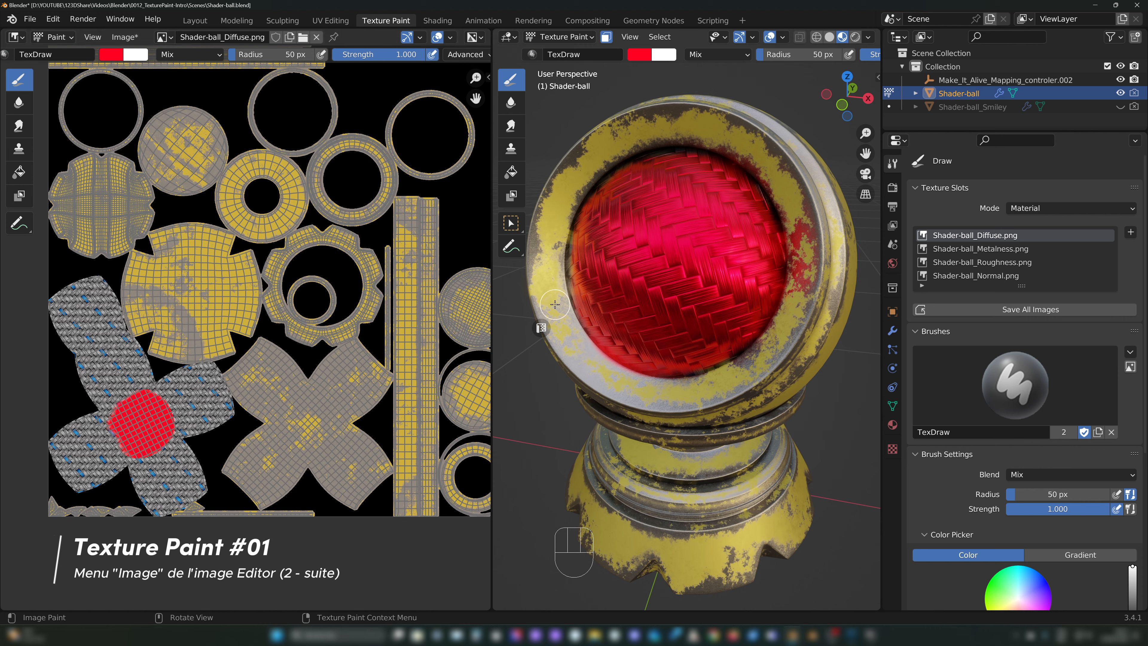
Step: Look through the image editor's Image commands, including Save, with the modified Shader-ball_Diffuse.png displayed
middle_click_drag(596, 181, 692, 184)
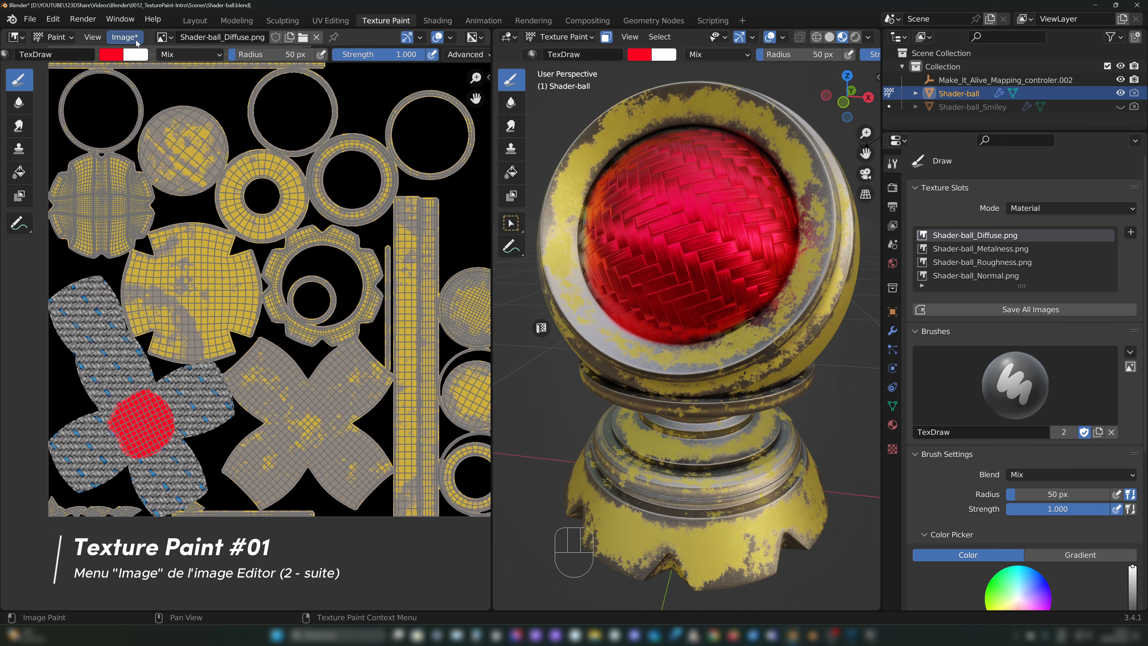
left_click_drag(126, 28, 99, 34)
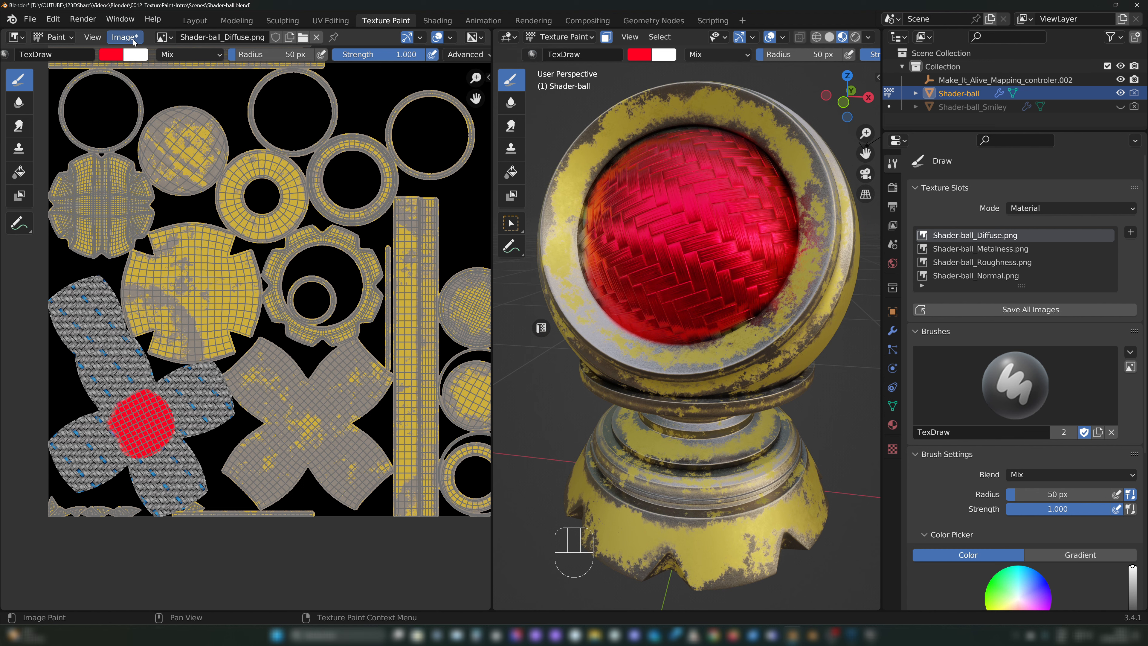
left_click(125, 37)
left_click_drag(238, 182, 259, 222)
middle_click_drag(267, 199, 228, 226)
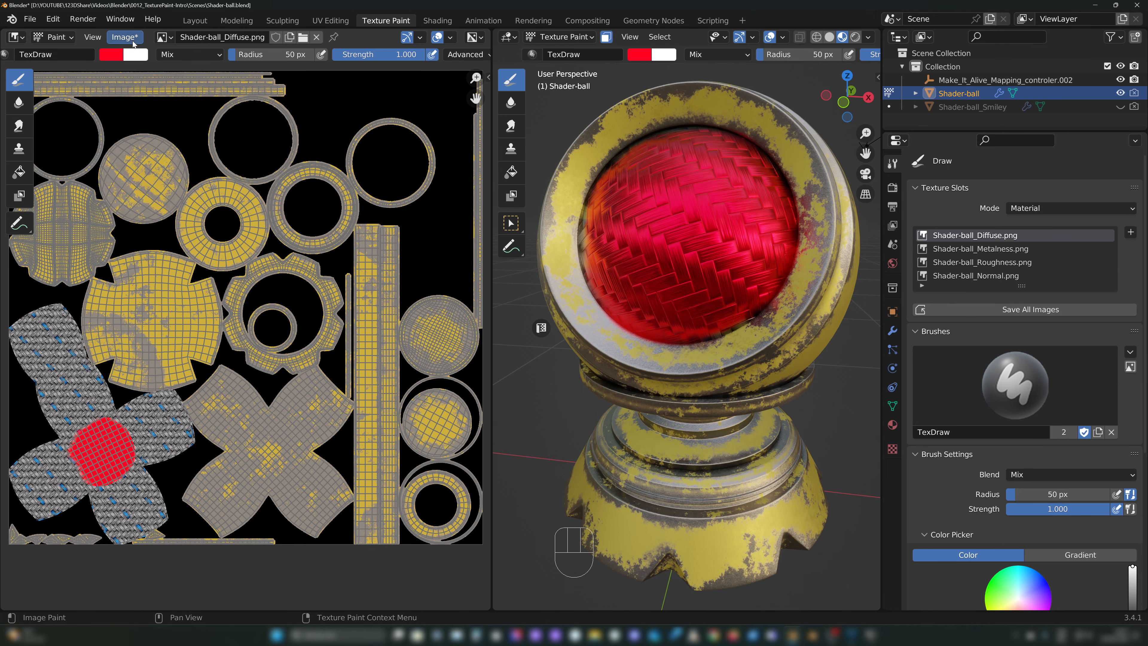
left_click(133, 41)
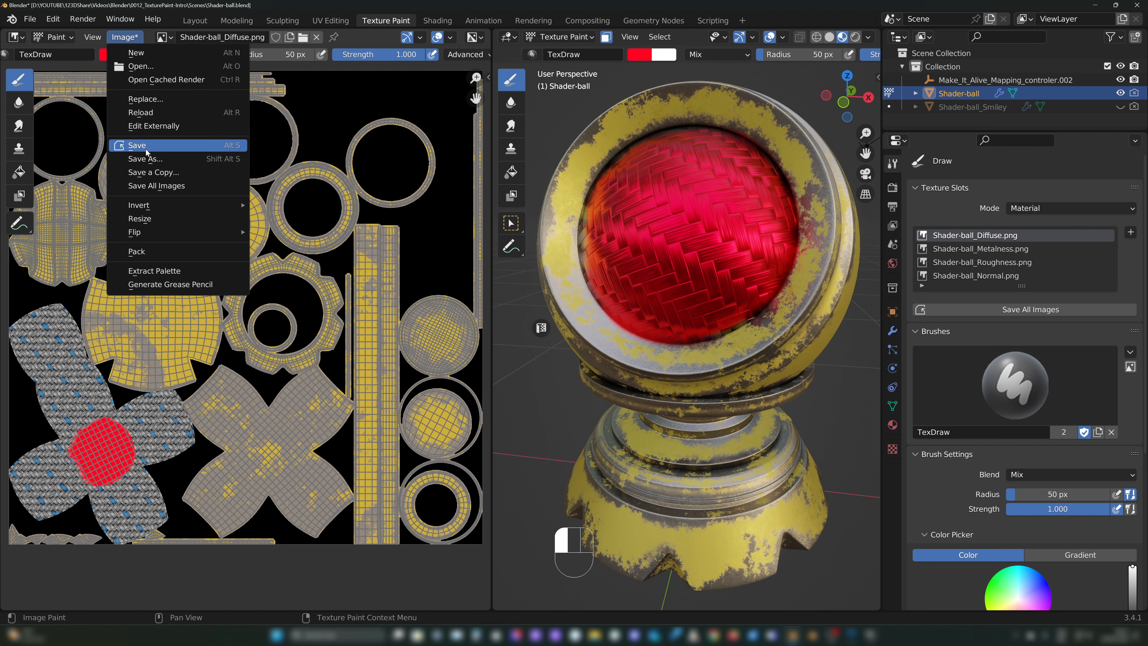
middle_click_drag(269, 241, 301, 220)
scroll(291, 240, "up", 1)
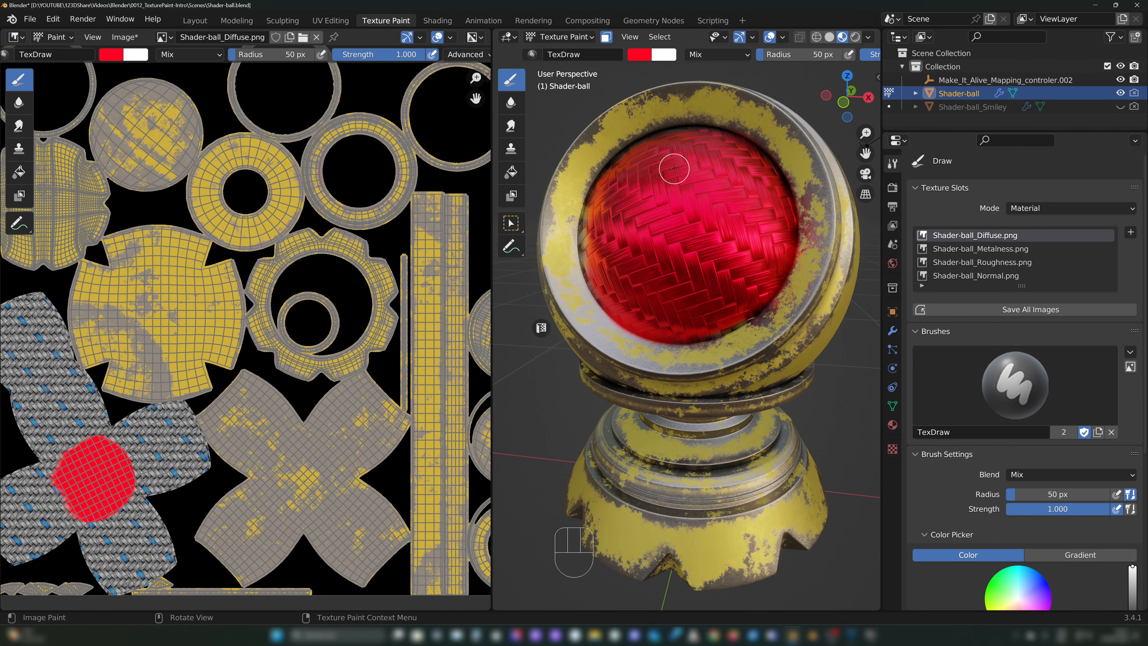
Step: Reload Shader-ball_Diffuse.png from disk, check the shader ball, and undo the reload
left_click(125, 36)
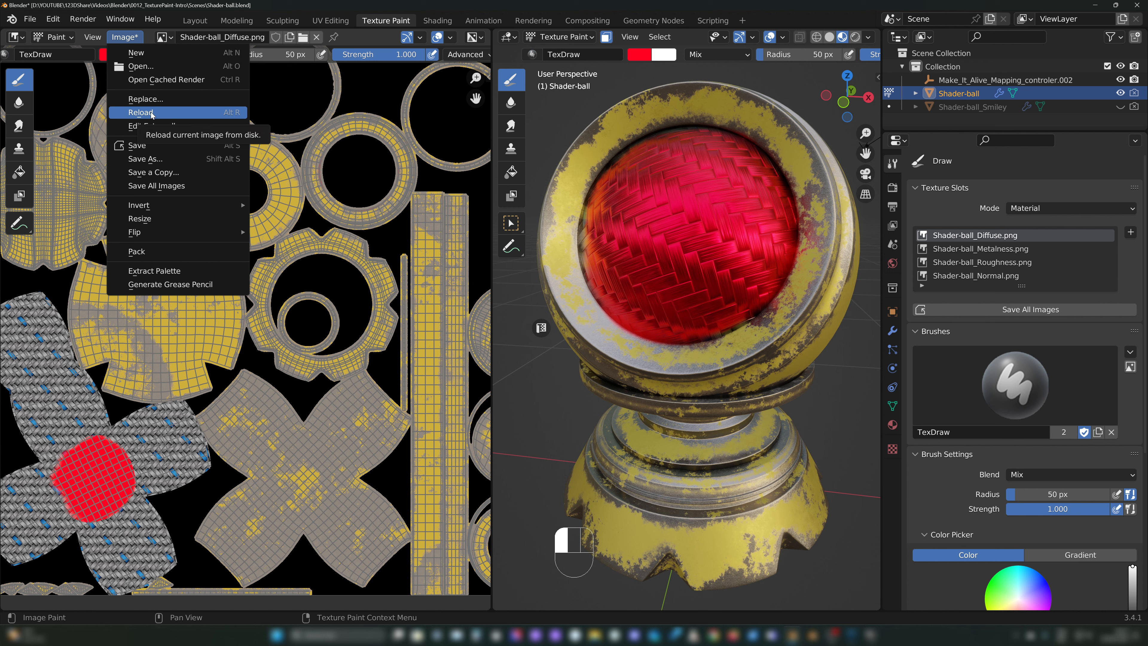
key("Return")
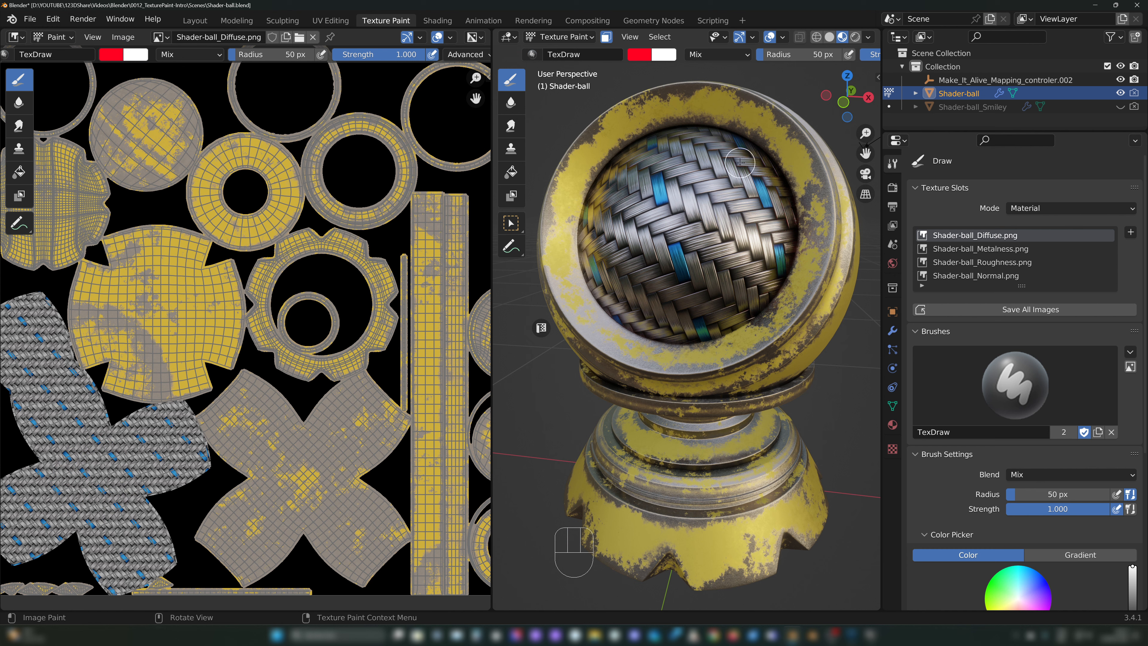
middle_click_drag(684, 158, 696, 161)
middle_click_drag(667, 249, 668, 216)
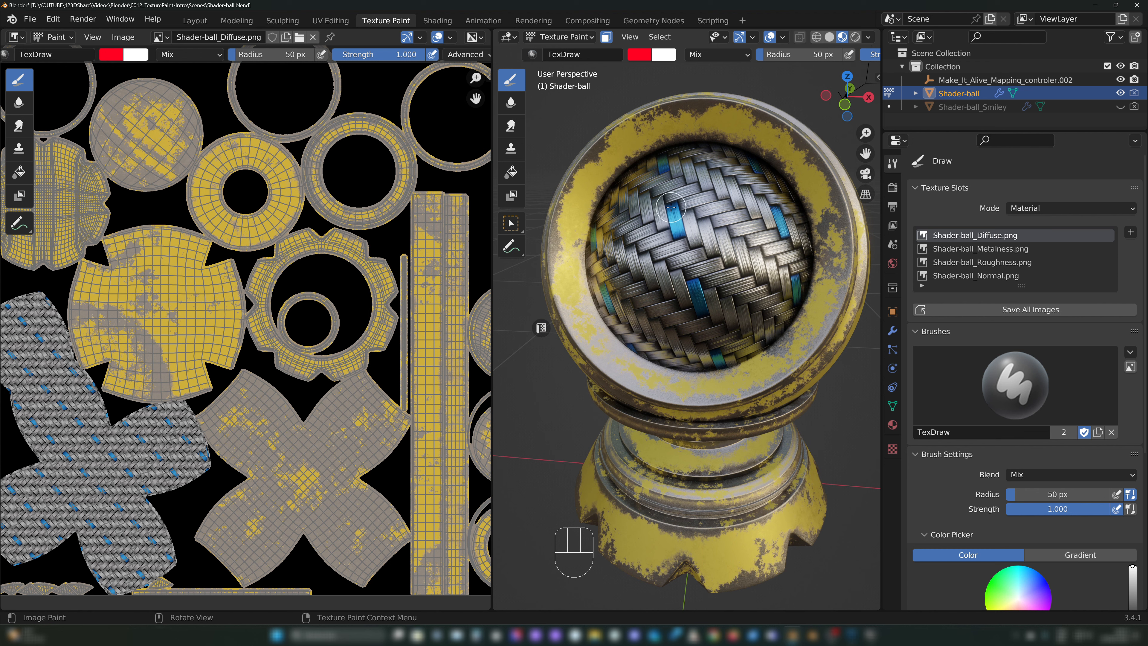
left_click_drag(675, 207, 680, 238)
key("ctrl+z")
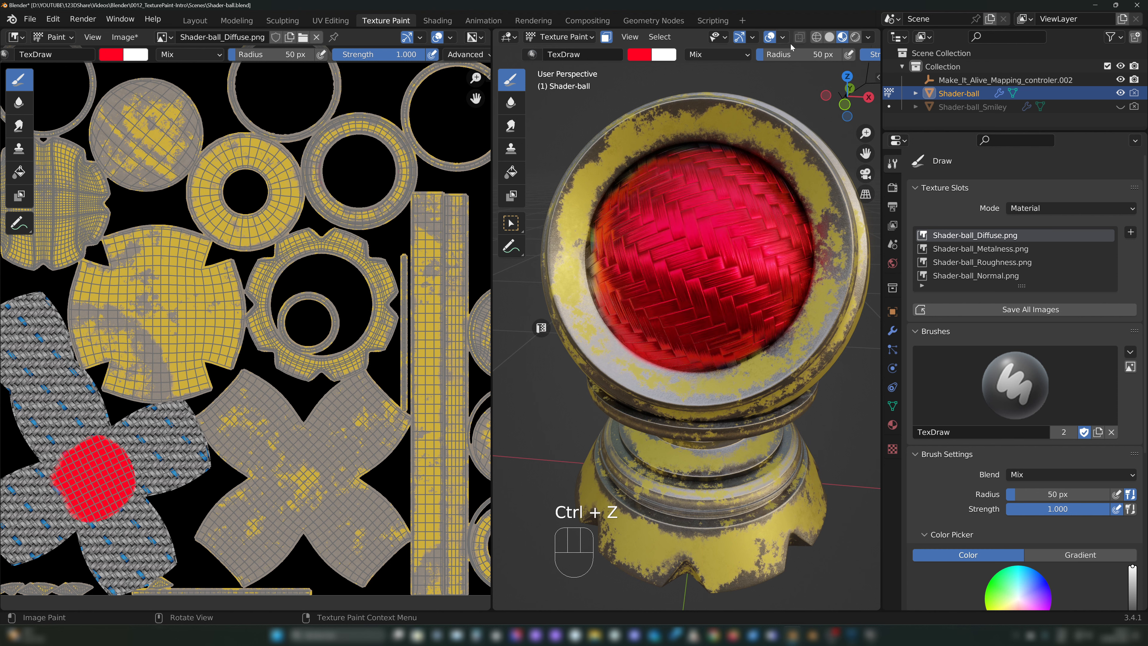
Step: Reload Shader-ball_Diffuse.png from disk to discard the red paint
left_click(123, 37)
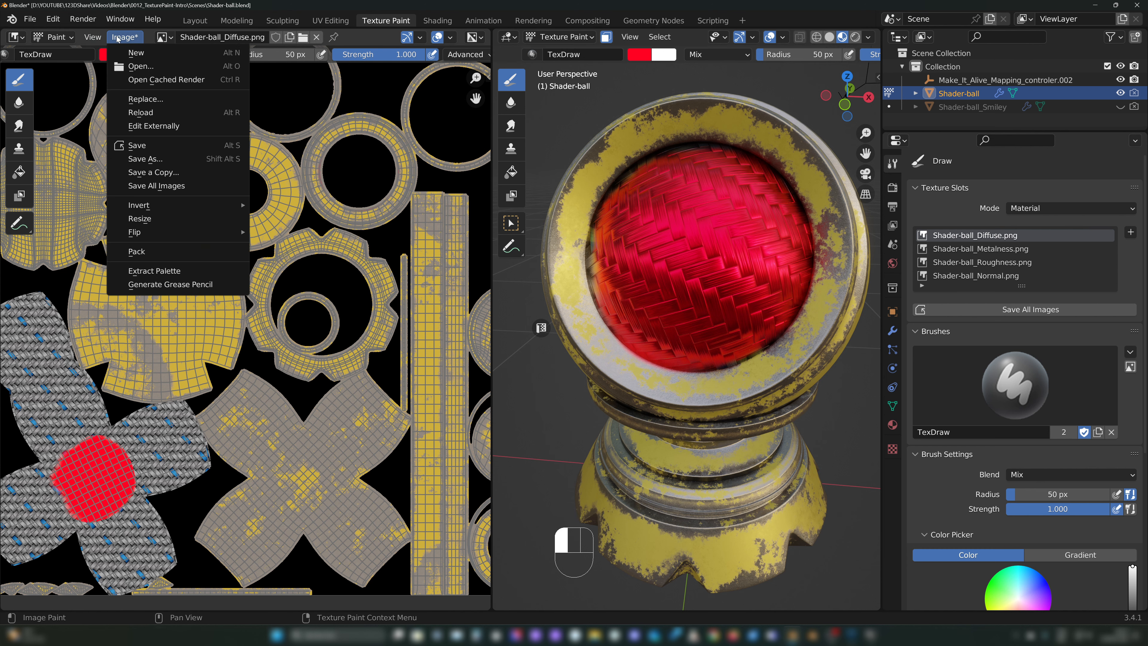
left_click(141, 112)
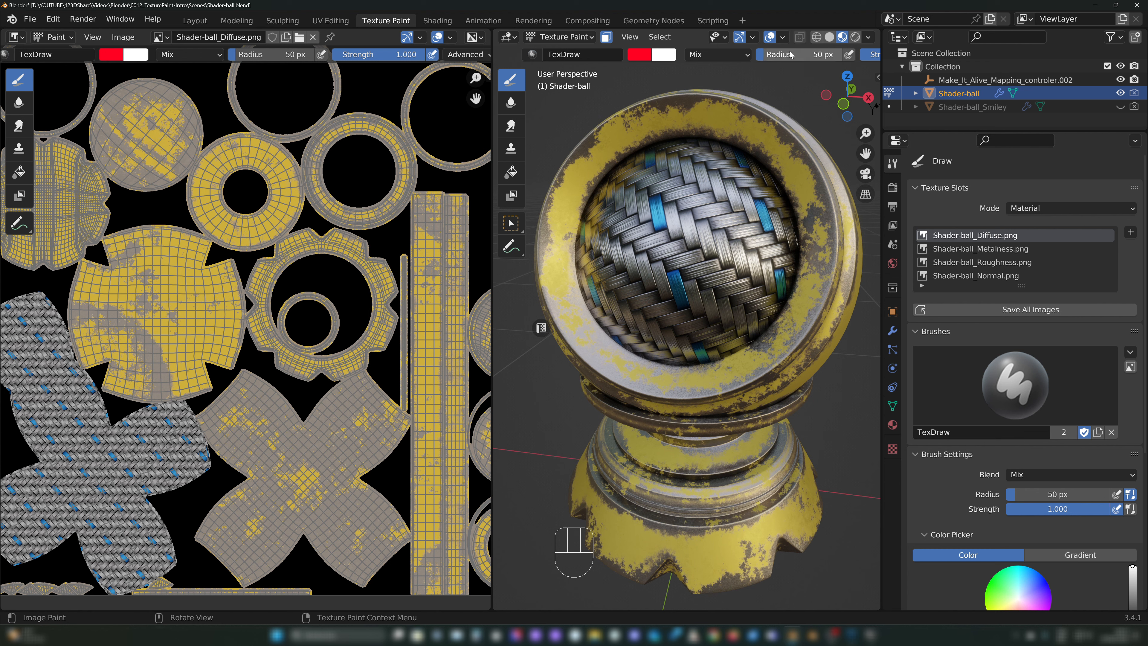
middle_click_drag(811, 55, 572, 55)
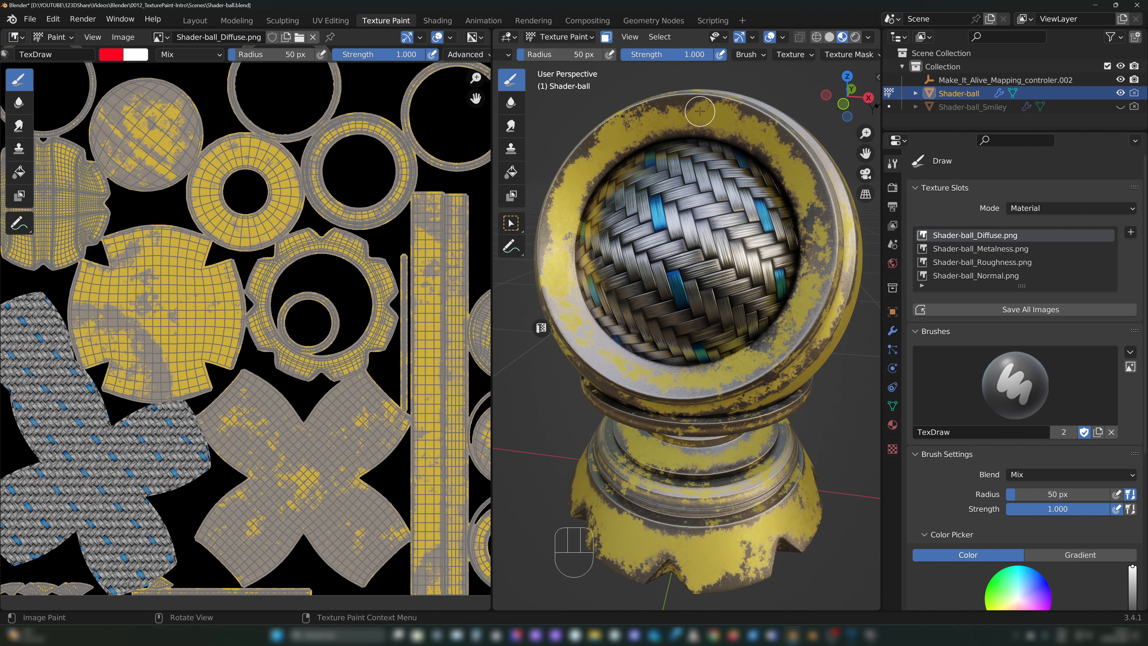
left_click(122, 37)
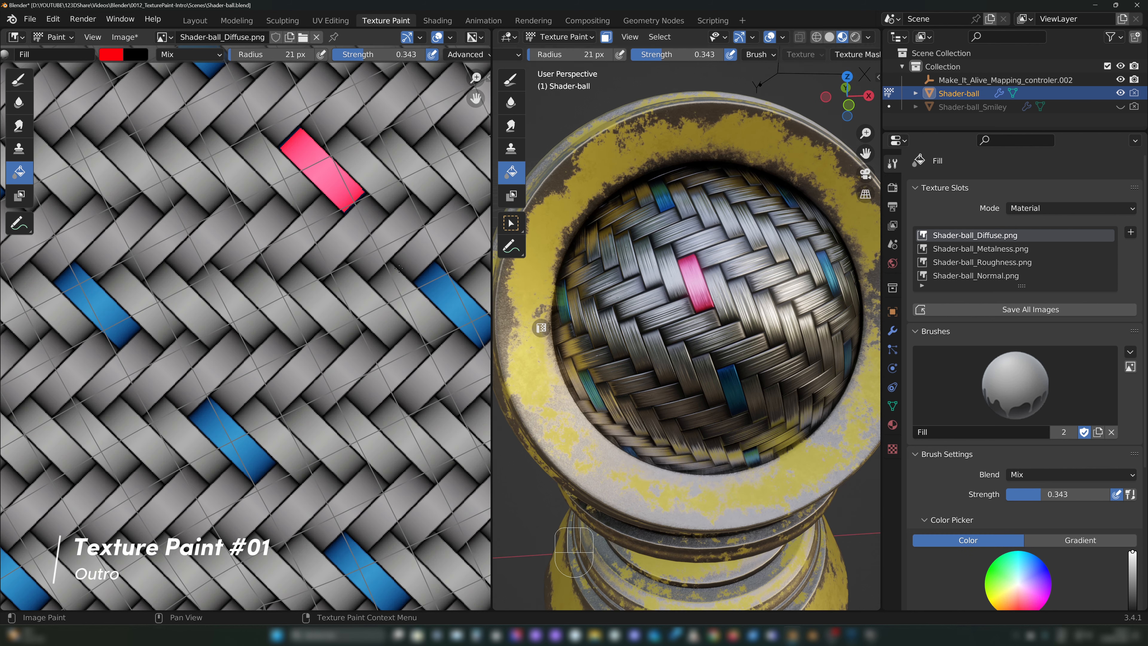
Step: Examine the pink-filled strip within the whole woven texture and on the full shader ball
scroll(565, 353, "down", 5)
middle_click_drag(565, 352, 565, 330, "shift")
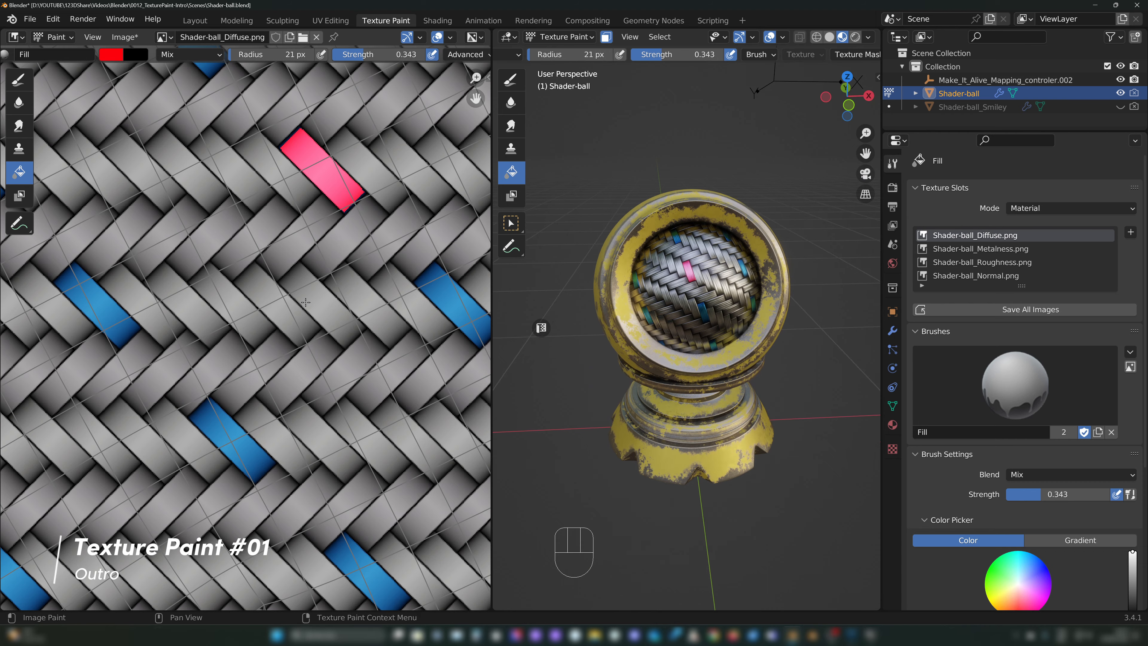
scroll(283, 313, "down", 4)
scroll(283, 314, "down", 4)
middle_click_drag(283, 314, 202, 414, "shift")
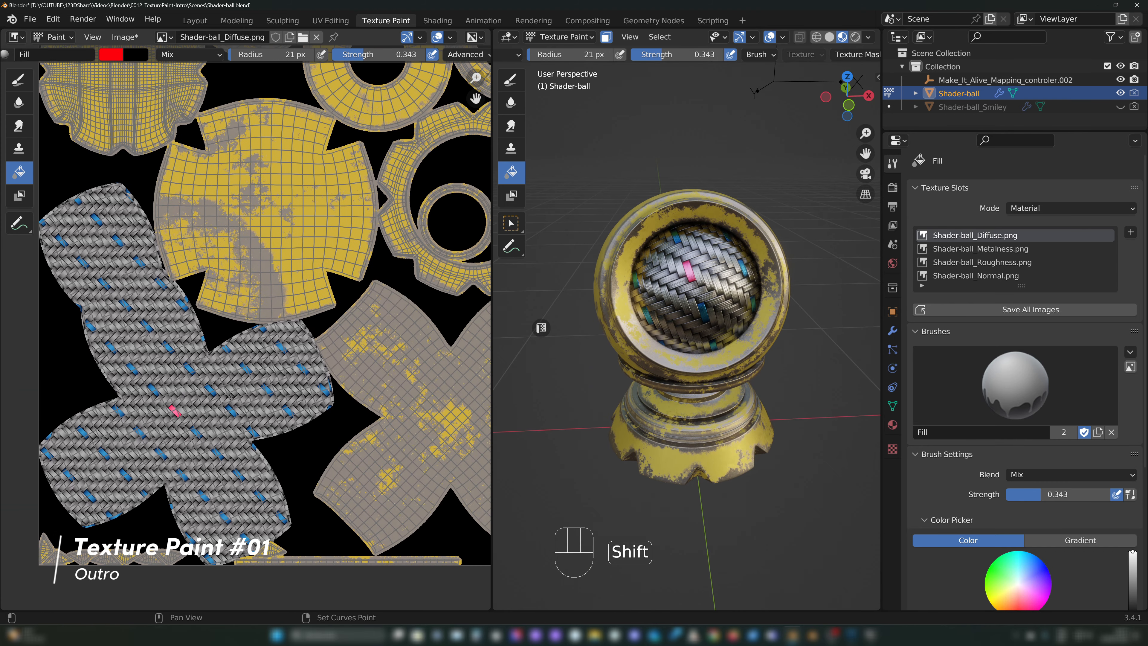
middle_click_drag(590, 258, 665, 293)
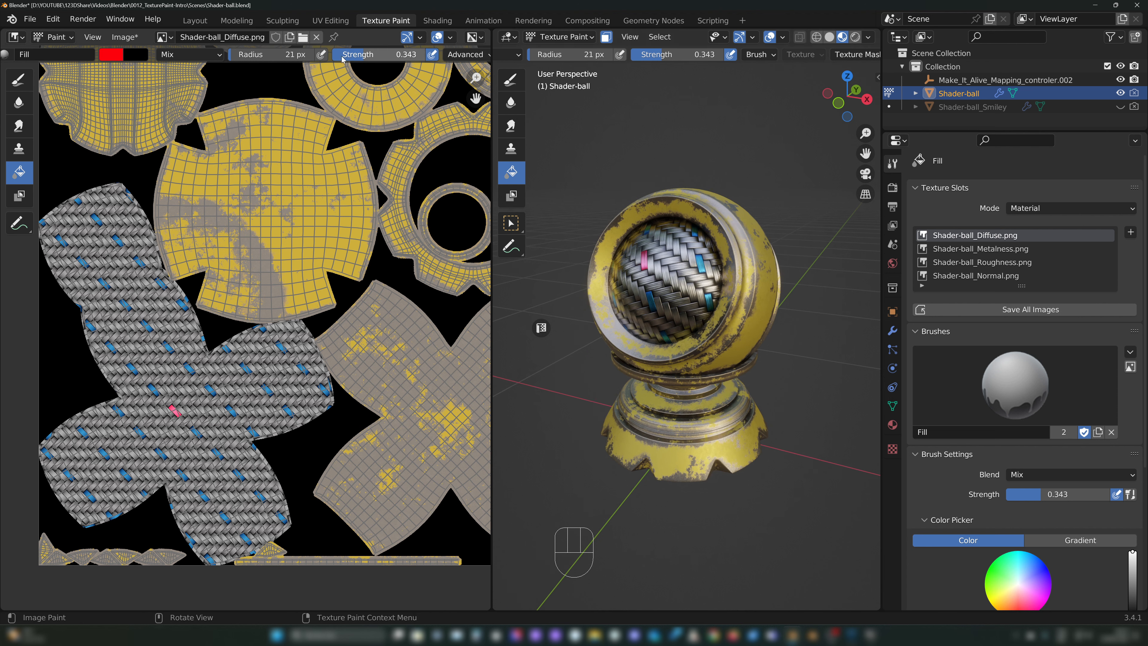
scroll(371, 54, "down", 1)
scroll(372, 54, "up", 1)
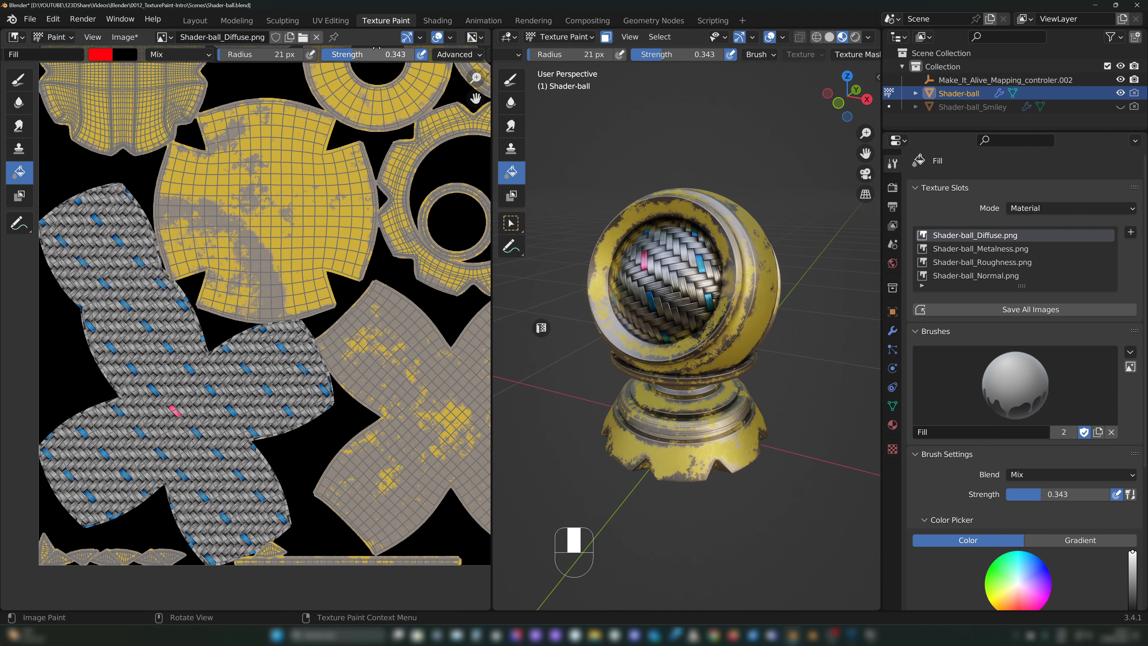